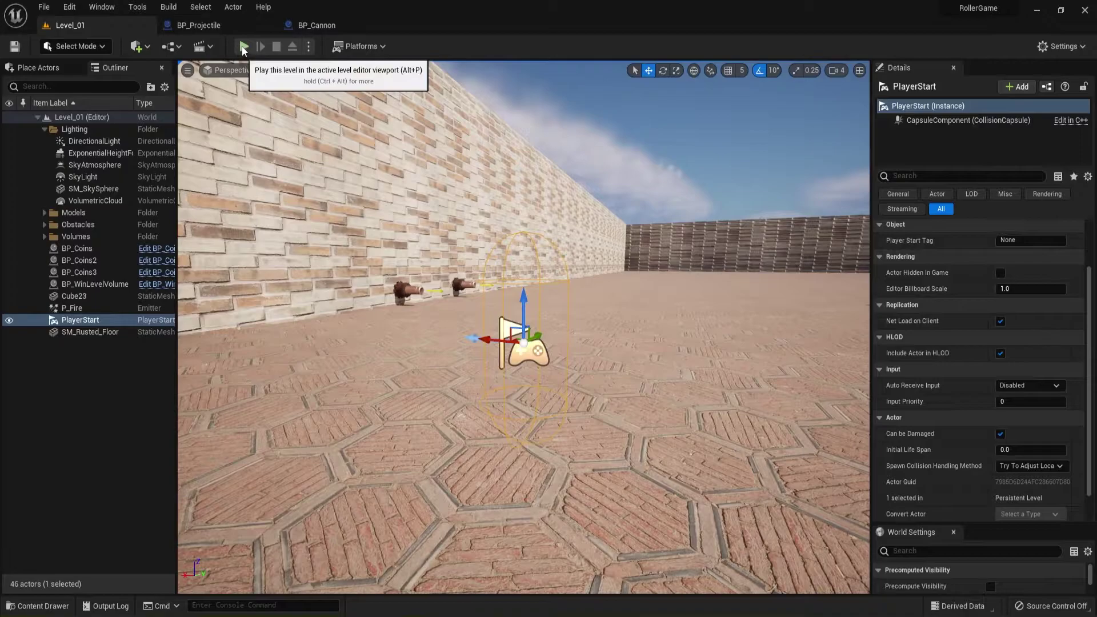
Play-test Level_01 to watch the wall cannons fire near the ball, and end the play session
{"action": "left_click", "coordinate": [244, 47]}
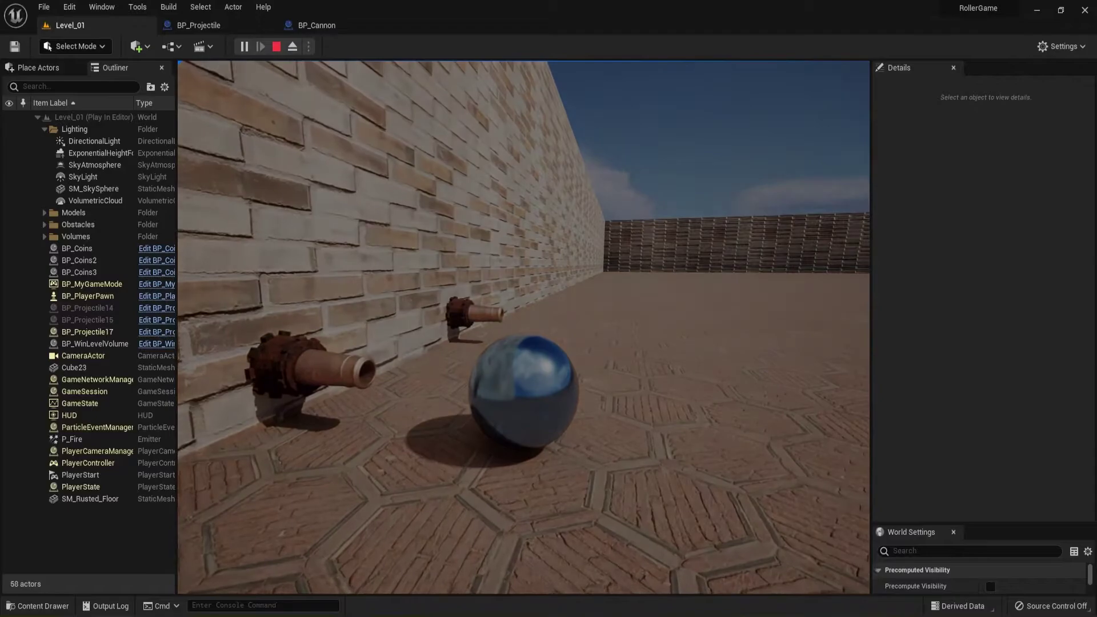
{"action": "key", "text": "Escape"}
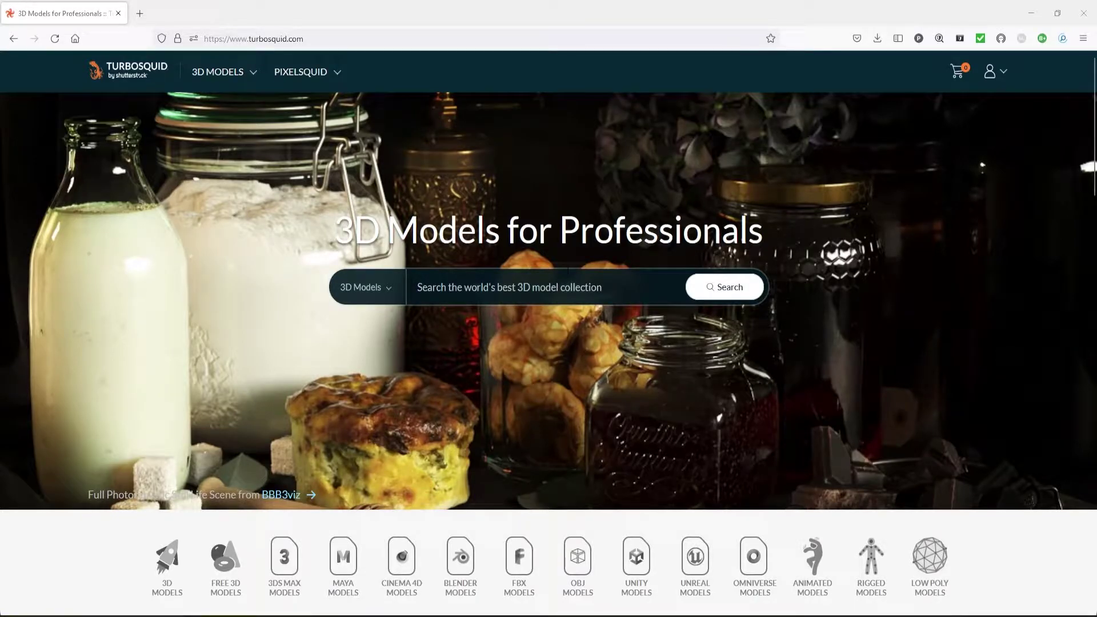
Switch to TurboSquid in the browser, search the 3D models for "cannon" and filter the results to free models
{"action": "left_click", "coordinate": [988, 73]}
{"action": "left_click", "coordinate": [417, 287]}
{"action": "type", "text": "ca"}
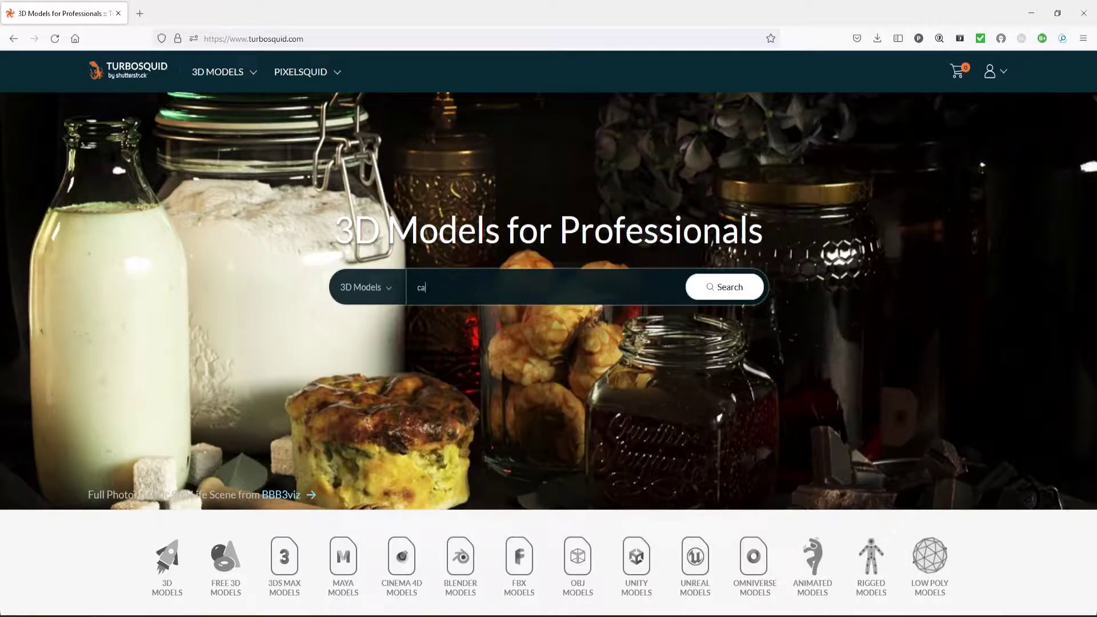
{"action": "type", "text": "nnon"}
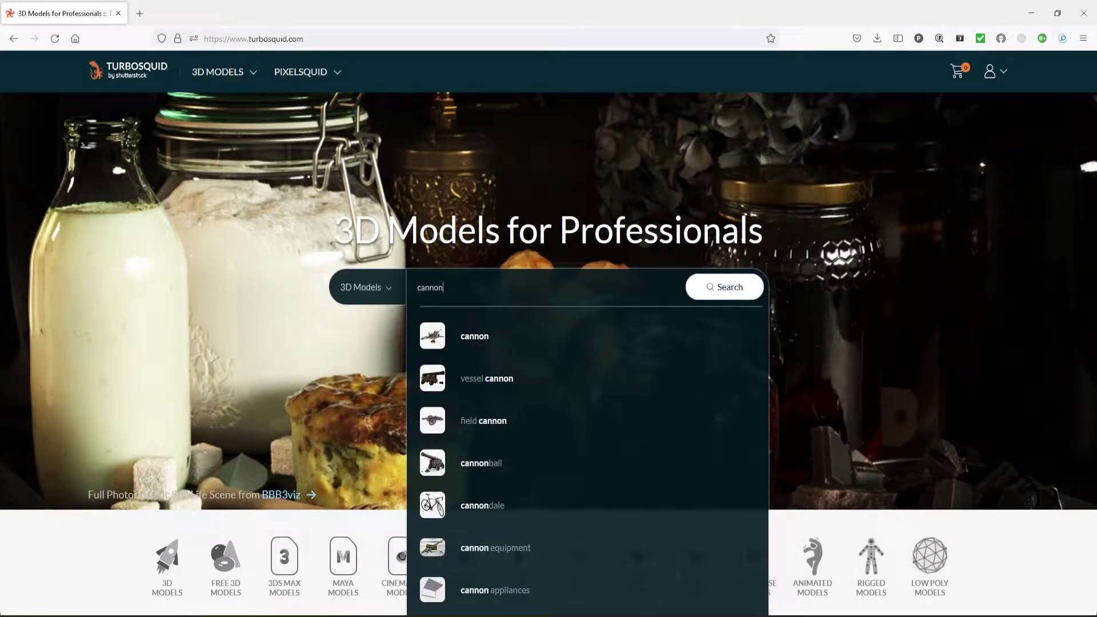
{"action": "key", "text": "Return"}
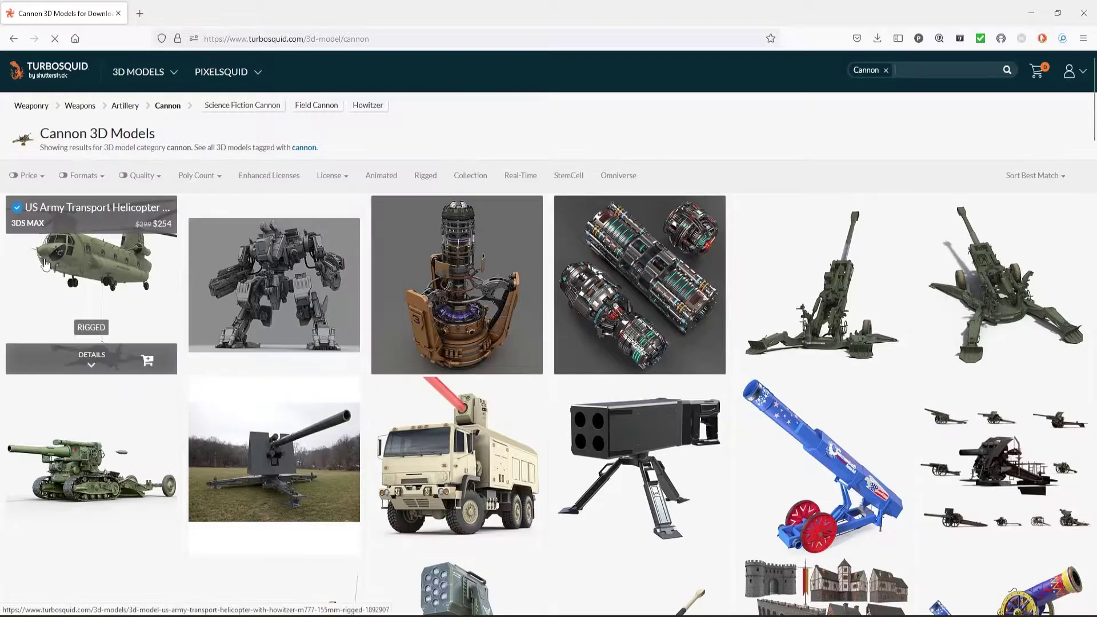
{"action": "left_click", "coordinate": [32, 178]}
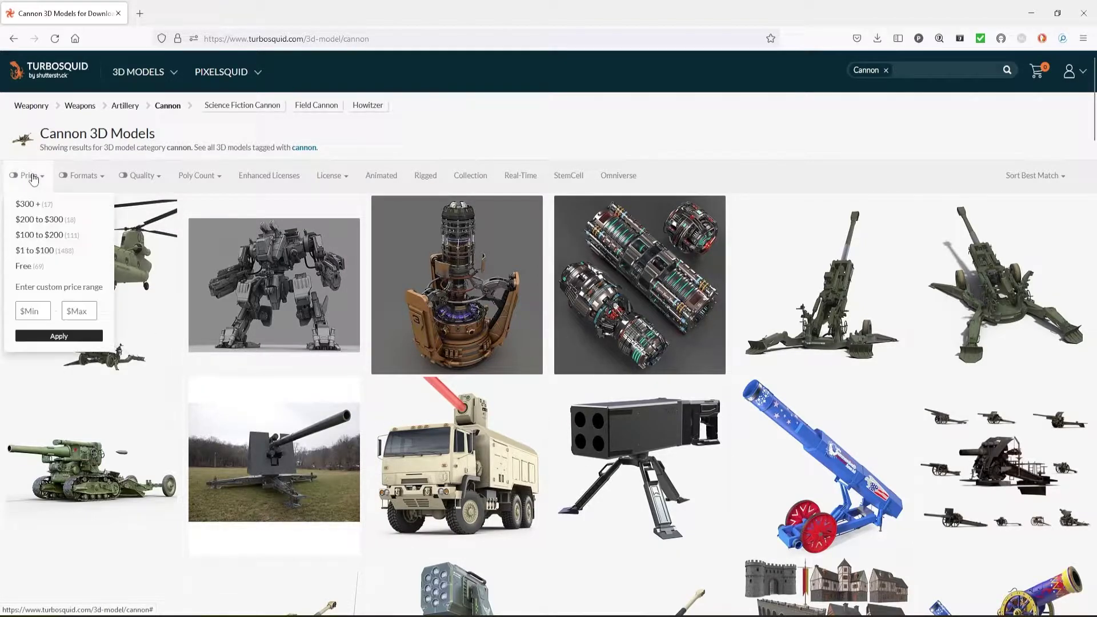
{"action": "left_click", "coordinate": [25, 267]}
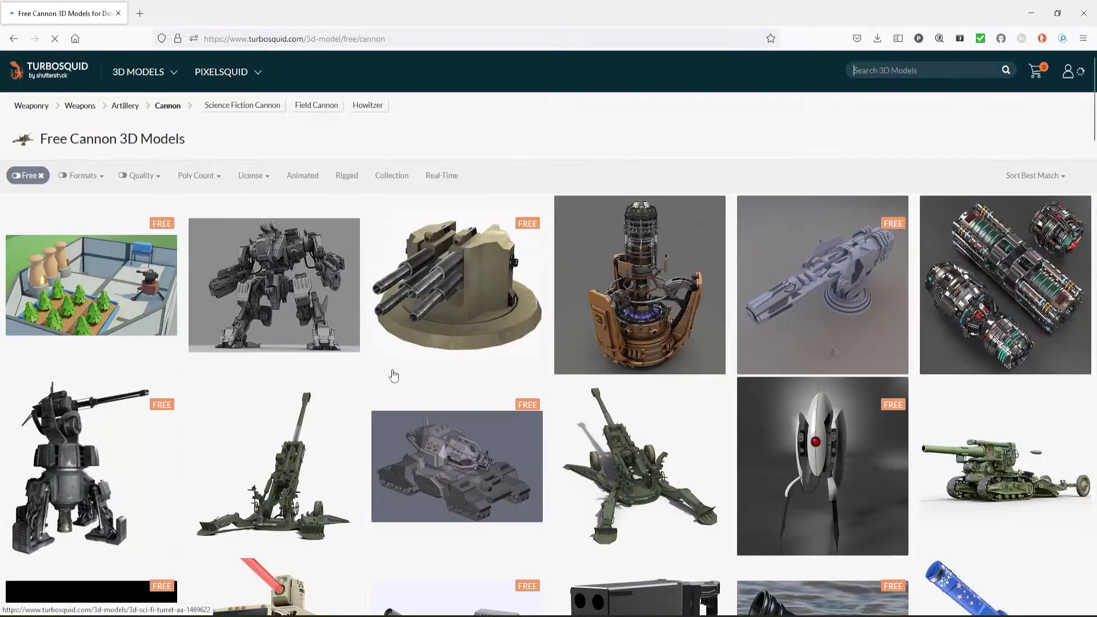
Look through both result pages of free cannon models for one that suits a wall
{"action": "scroll", "coordinate": [472, 369], "scroll_direction": "down", "scroll_amount": 2}
{"action": "scroll", "coordinate": [472, 369], "scroll_direction": "down", "scroll_amount": 7}
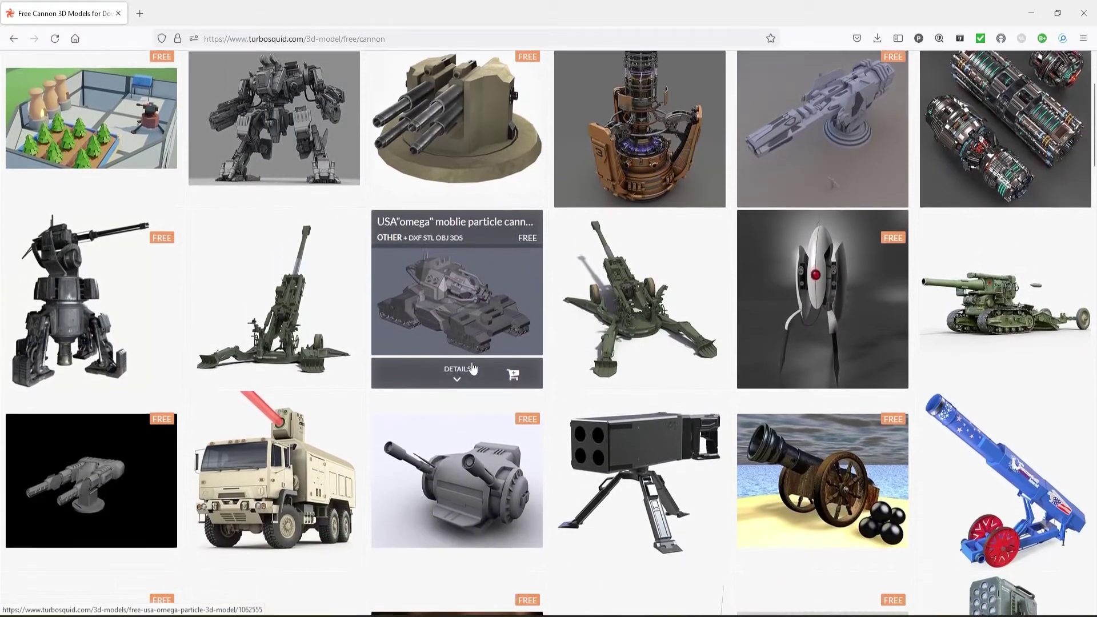
{"action": "scroll", "coordinate": [478, 370], "scroll_direction": "down", "scroll_amount": 7}
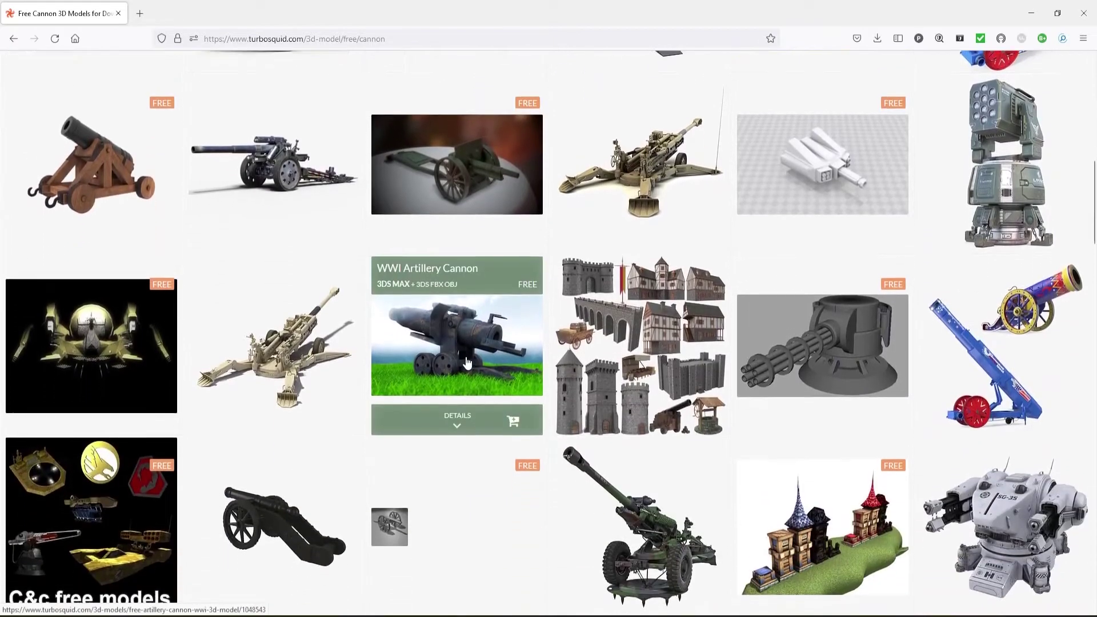
{"action": "scroll", "coordinate": [472, 363], "scroll_direction": "down", "scroll_amount": 12}
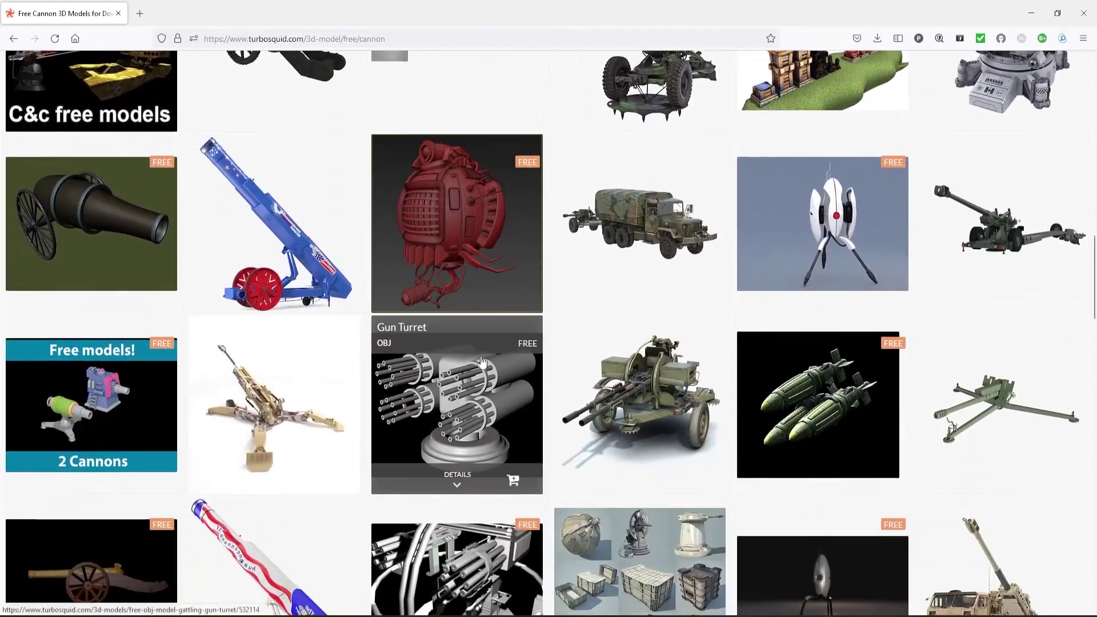
{"action": "scroll", "coordinate": [485, 359], "scroll_direction": "down", "scroll_amount": 9}
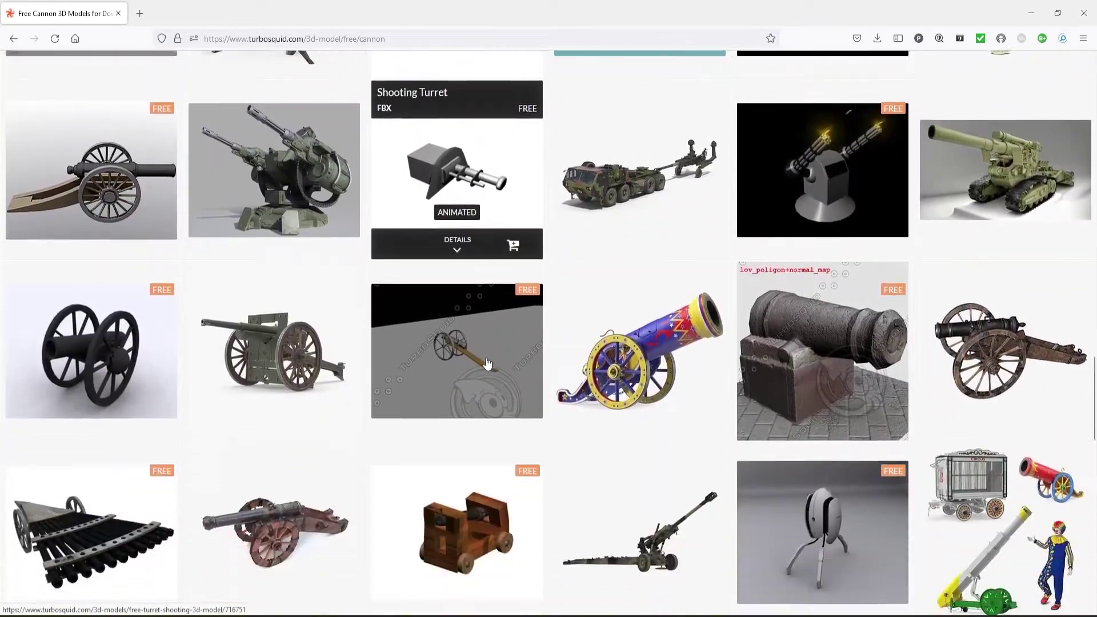
{"action": "scroll", "coordinate": [493, 359], "scroll_direction": "down", "scroll_amount": 14}
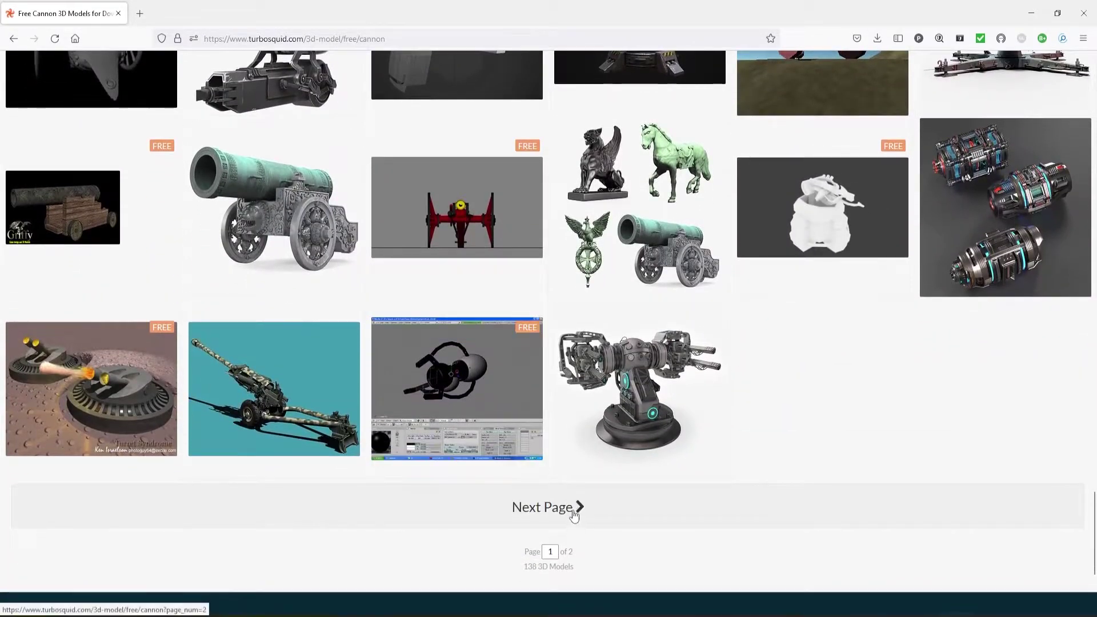
{"action": "left_click", "coordinate": [573, 514]}
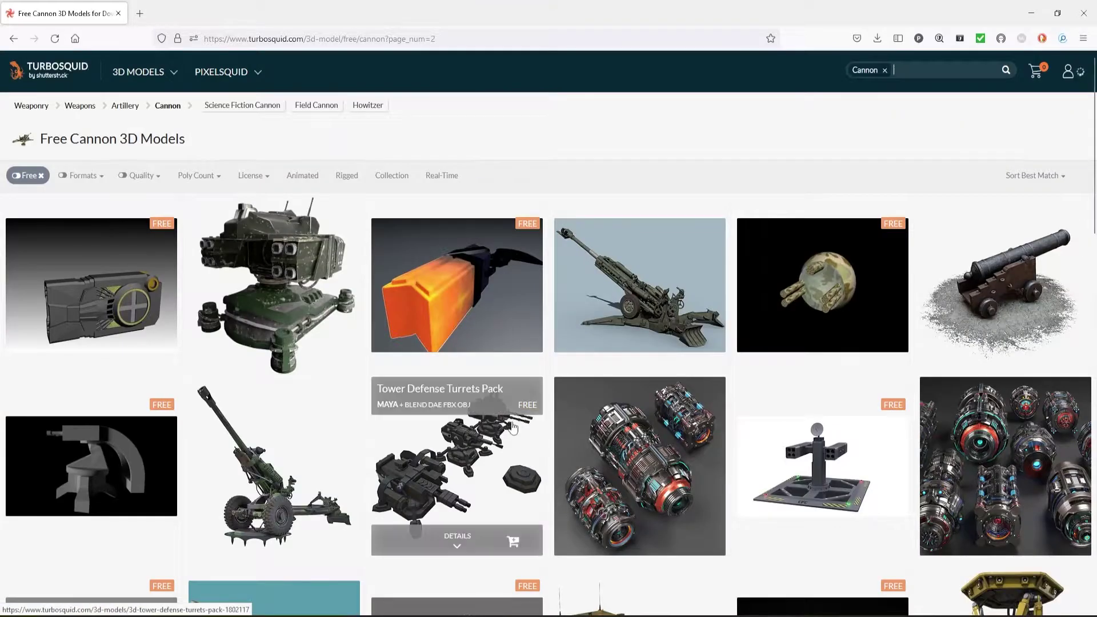
{"action": "scroll", "coordinate": [513, 427], "scroll_direction": "down", "scroll_amount": 3}
{"action": "scroll", "coordinate": [512, 428], "scroll_direction": "down", "scroll_amount": 12}
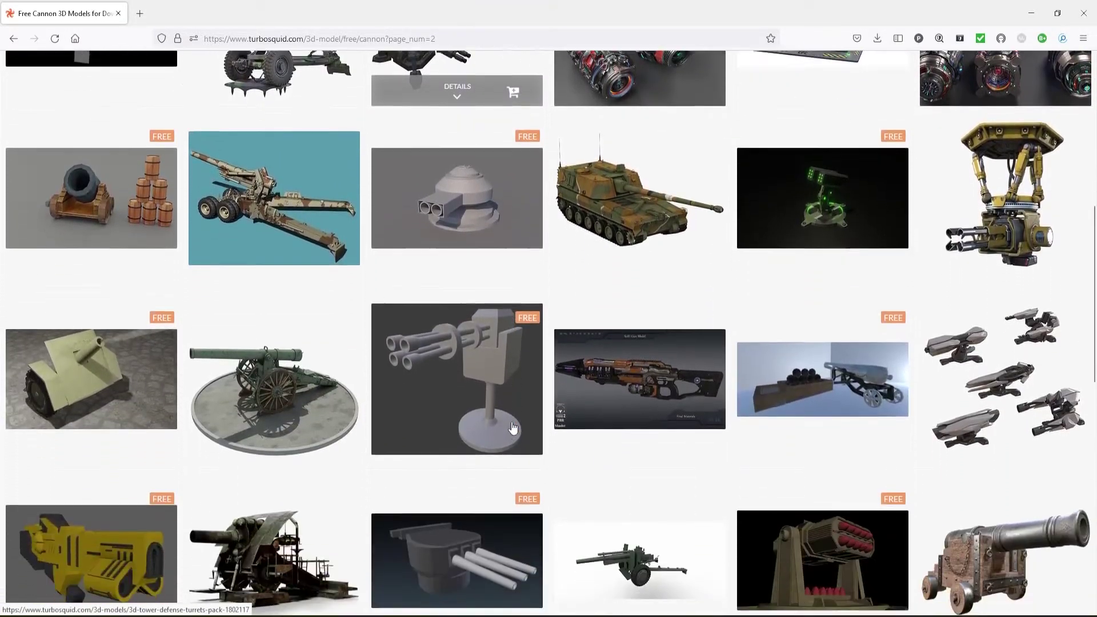
{"action": "scroll", "coordinate": [512, 427], "scroll_direction": "down", "scroll_amount": 2}
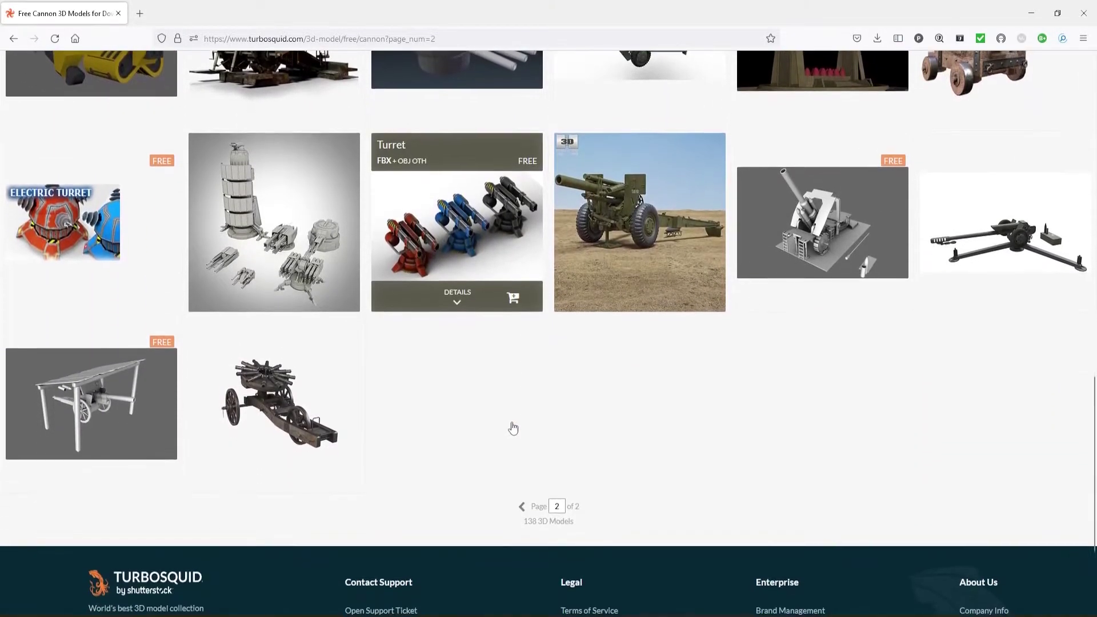
{"action": "scroll", "coordinate": [515, 425], "scroll_direction": "up", "scroll_amount": 17}
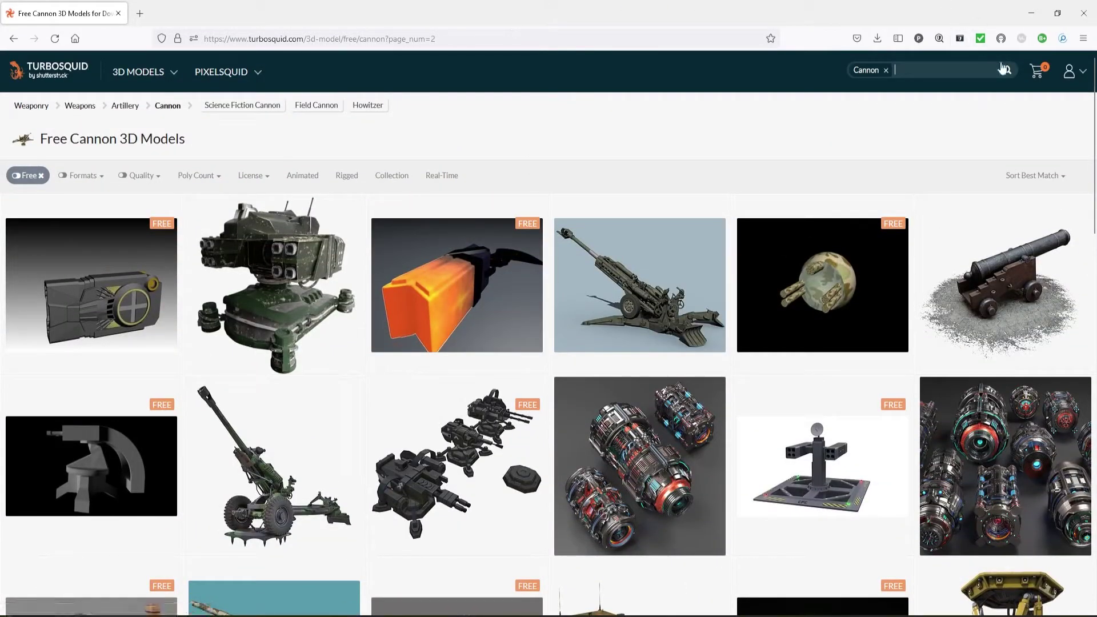
Replace the search with "wall cannon" among the free models and open the Wall Mounted Cannon model
{"action": "left_click", "coordinate": [885, 70]}
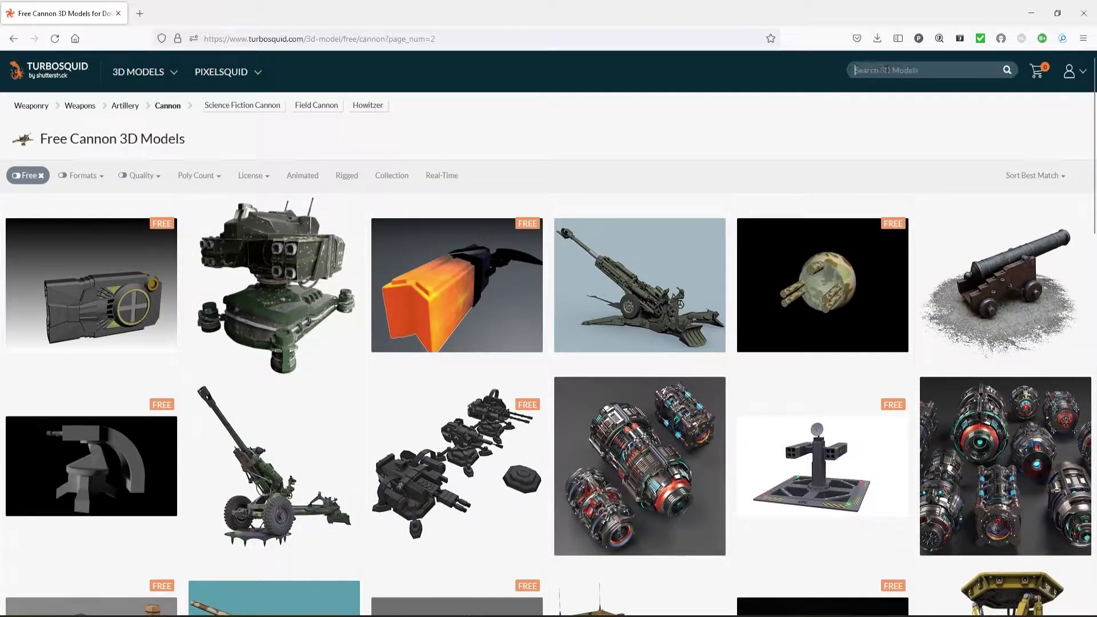
{"action": "type", "text": "wall ca"}
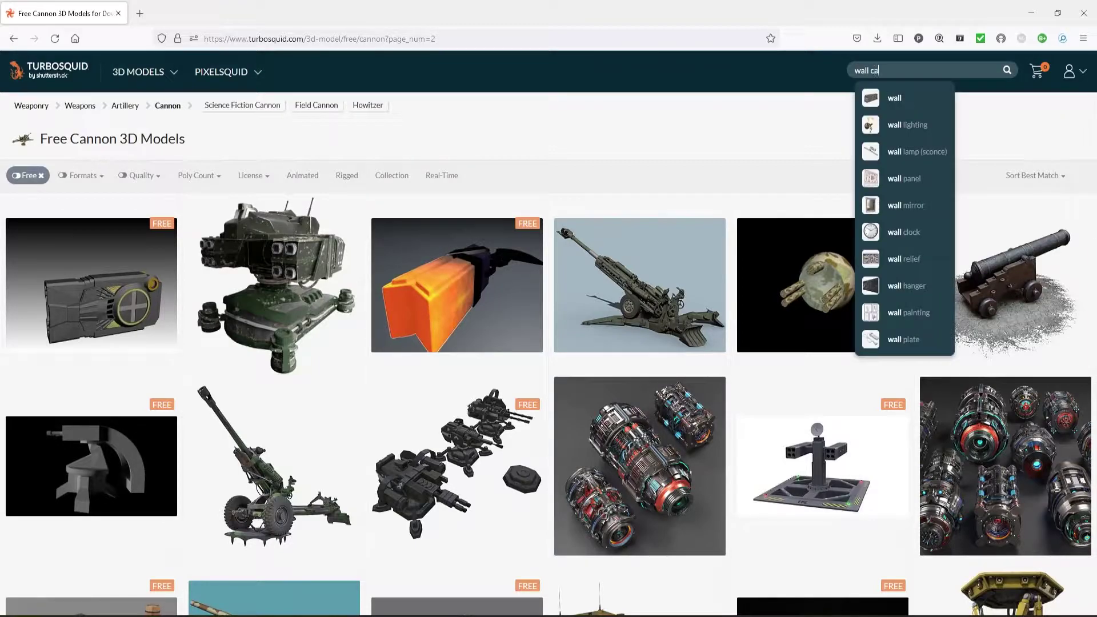
{"action": "type", "text": "nnon"}
{"action": "key", "text": "Return"}
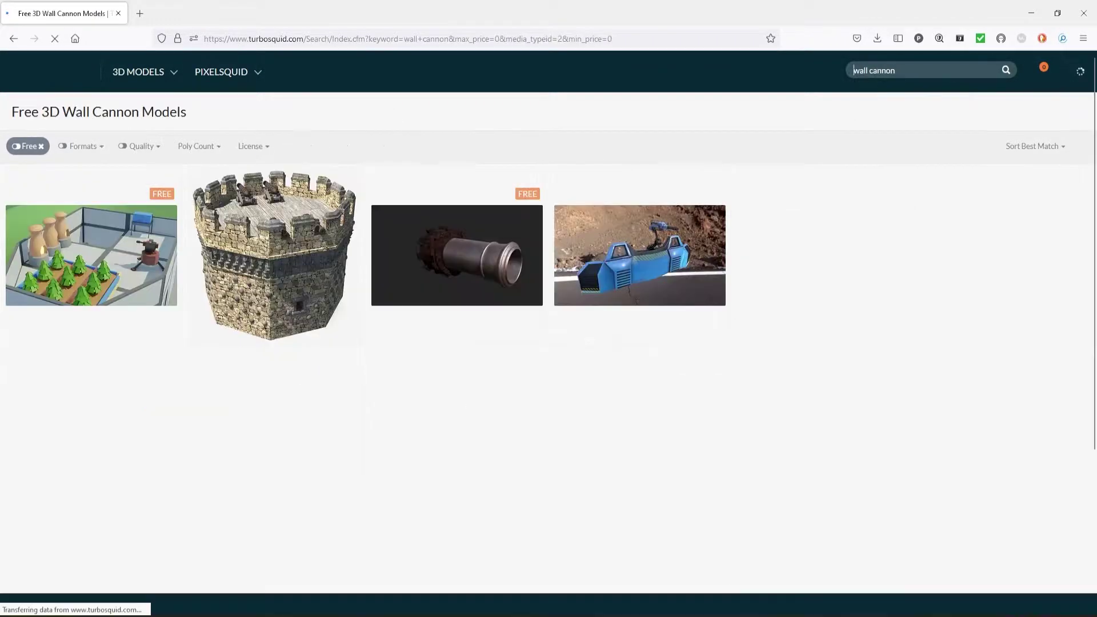
{"action": "mouse_move", "coordinate": [408, 257]}
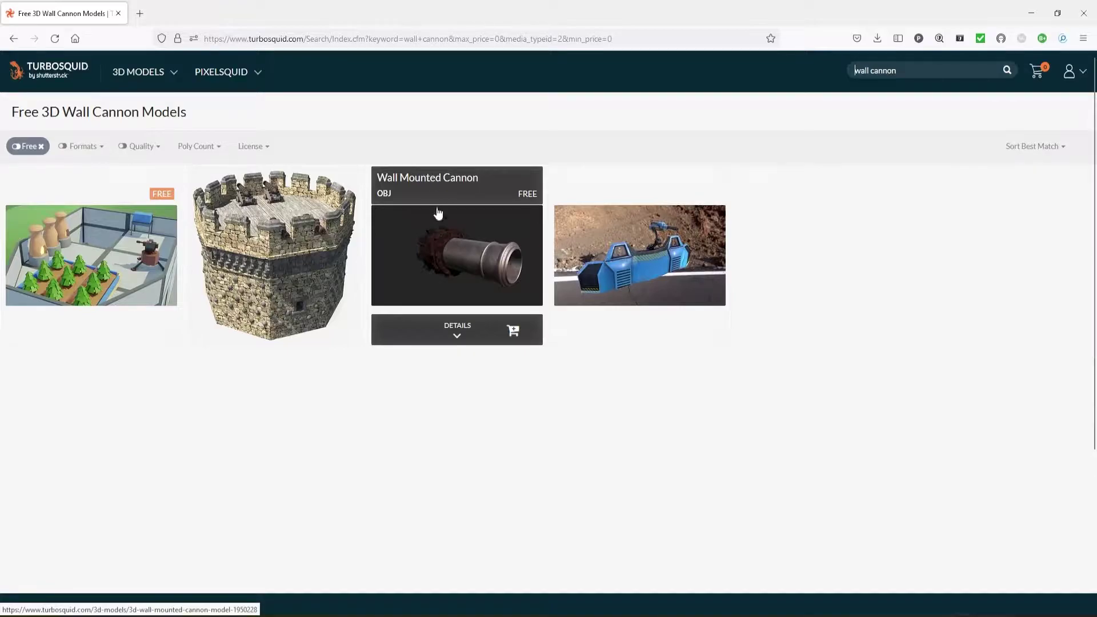
{"action": "left_click", "coordinate": [446, 235]}
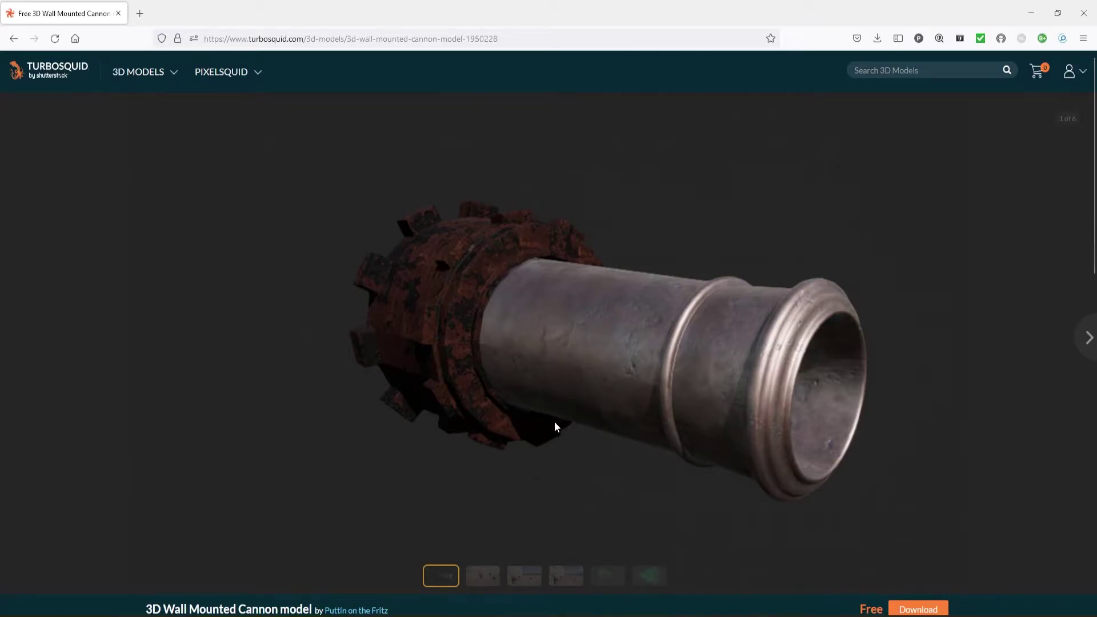
Examine the Wall Mounted Cannon's description, formats, specifications, in-game preview images and wireframe views
{"action": "scroll", "coordinate": [549, 434], "scroll_direction": "down", "scroll_amount": 6}
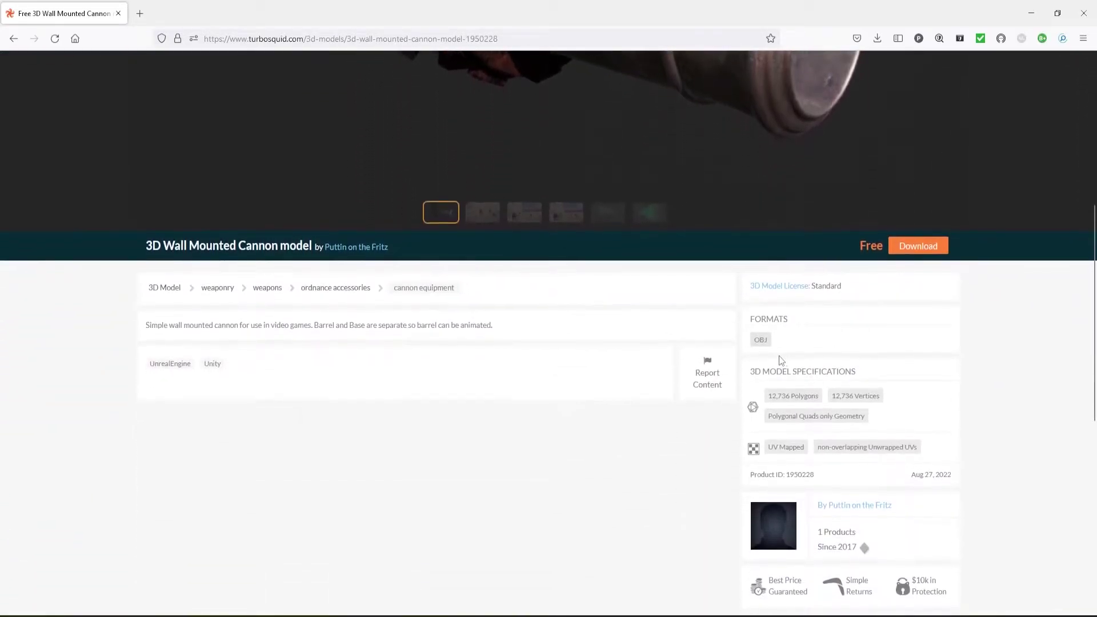
{"action": "scroll", "coordinate": [831, 380], "scroll_direction": "down", "scroll_amount": 2}
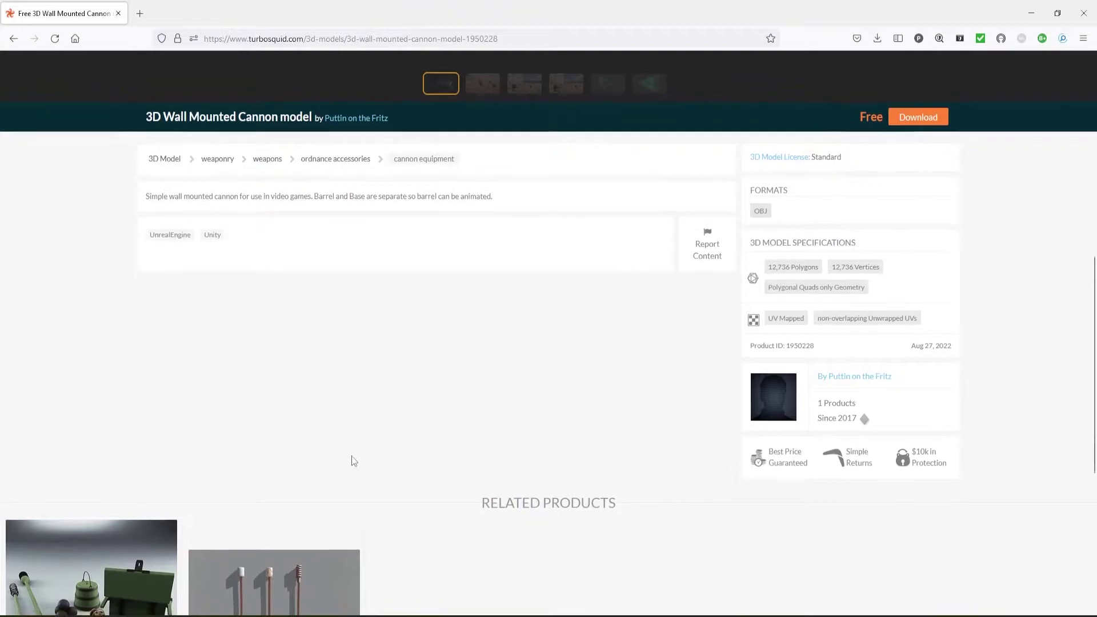
{"action": "scroll", "coordinate": [352, 449], "scroll_direction": "up", "scroll_amount": 5}
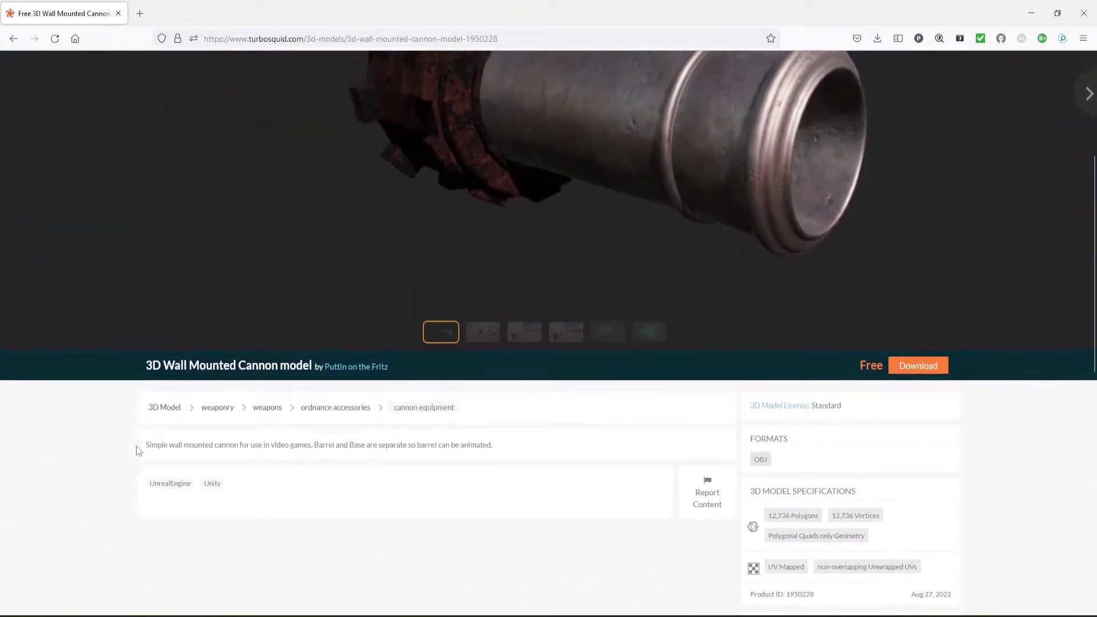
{"action": "scroll", "coordinate": [492, 451], "scroll_direction": "up", "scroll_amount": 2}
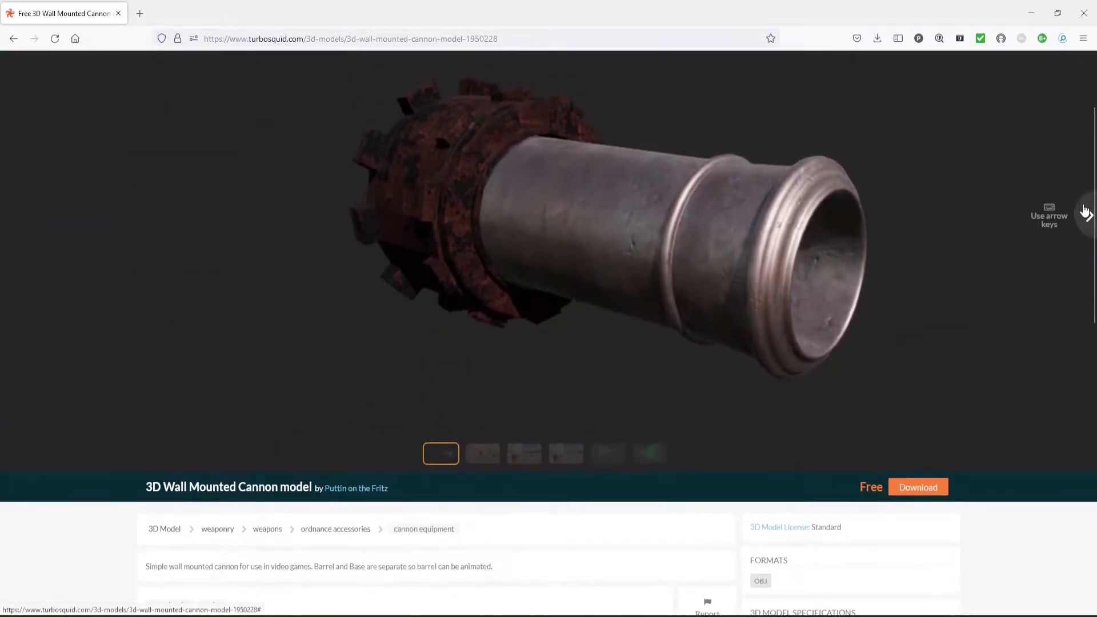
{"action": "left_click", "coordinate": [1084, 214]}
{"action": "left_click", "coordinate": [1084, 214]}
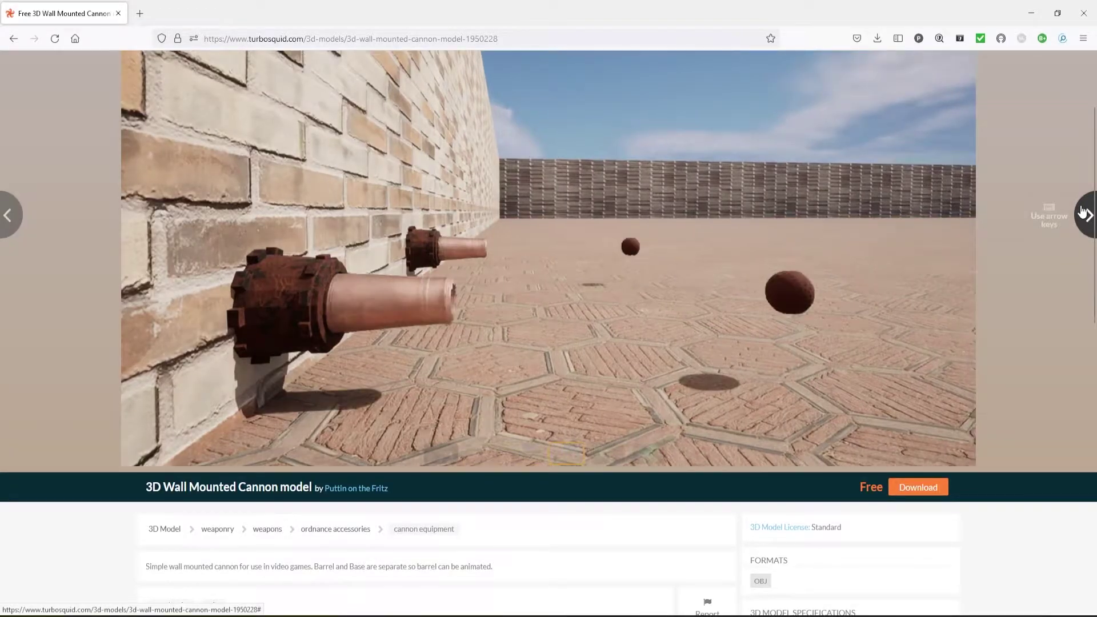
{"action": "left_click", "coordinate": [1082, 213]}
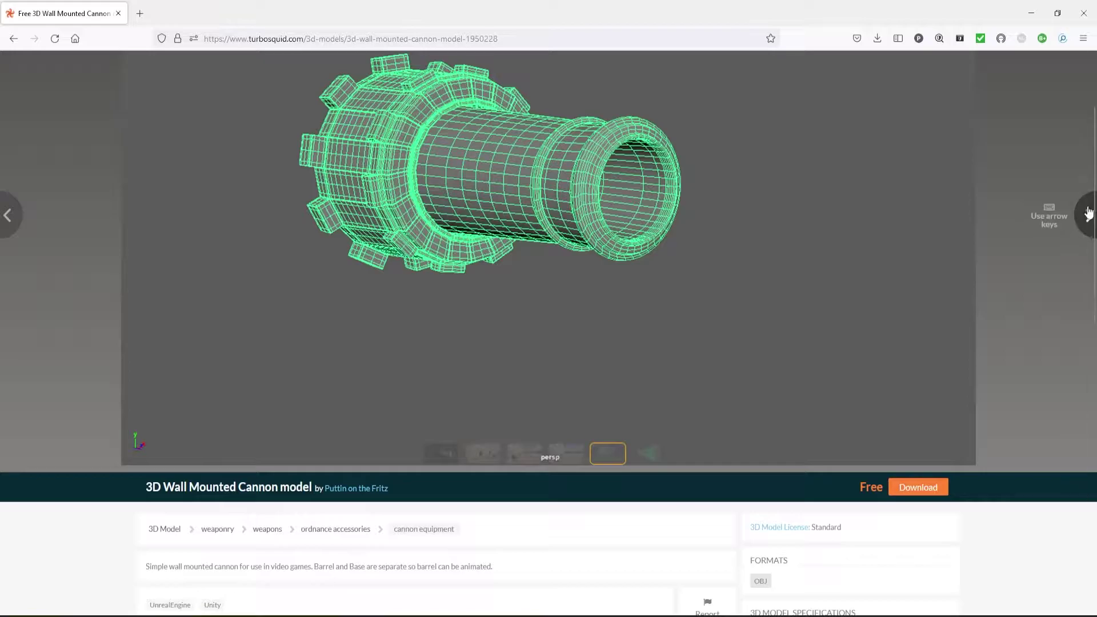
{"action": "left_click", "coordinate": [1080, 214]}
{"action": "scroll", "coordinate": [644, 342], "scroll_direction": "down", "scroll_amount": 1}
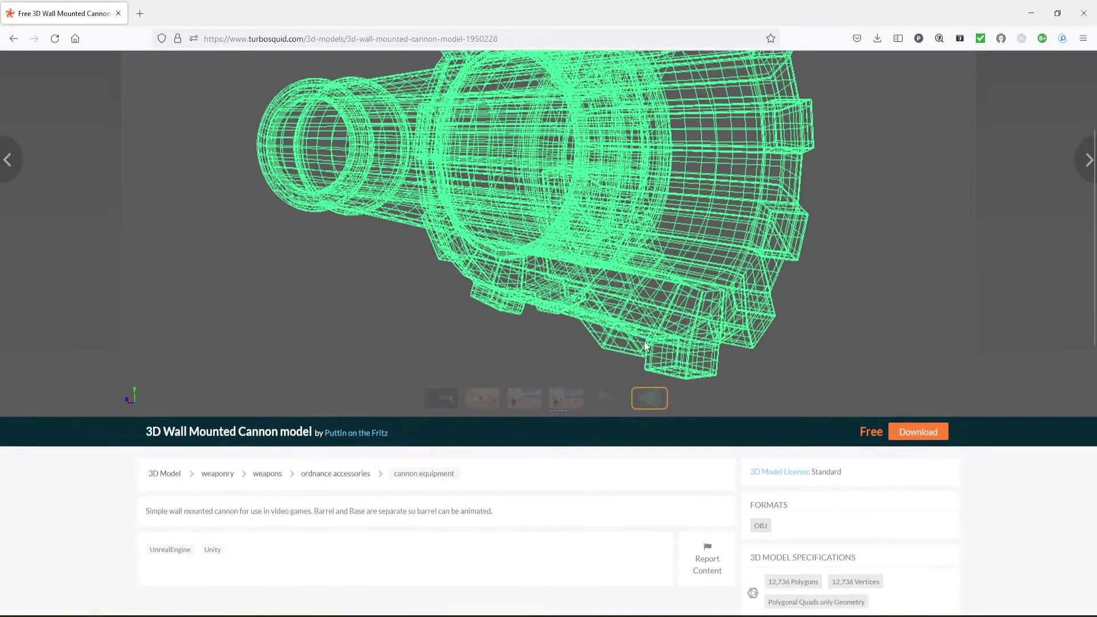
{"action": "scroll", "coordinate": [634, 351], "scroll_direction": "up", "scroll_amount": 3}
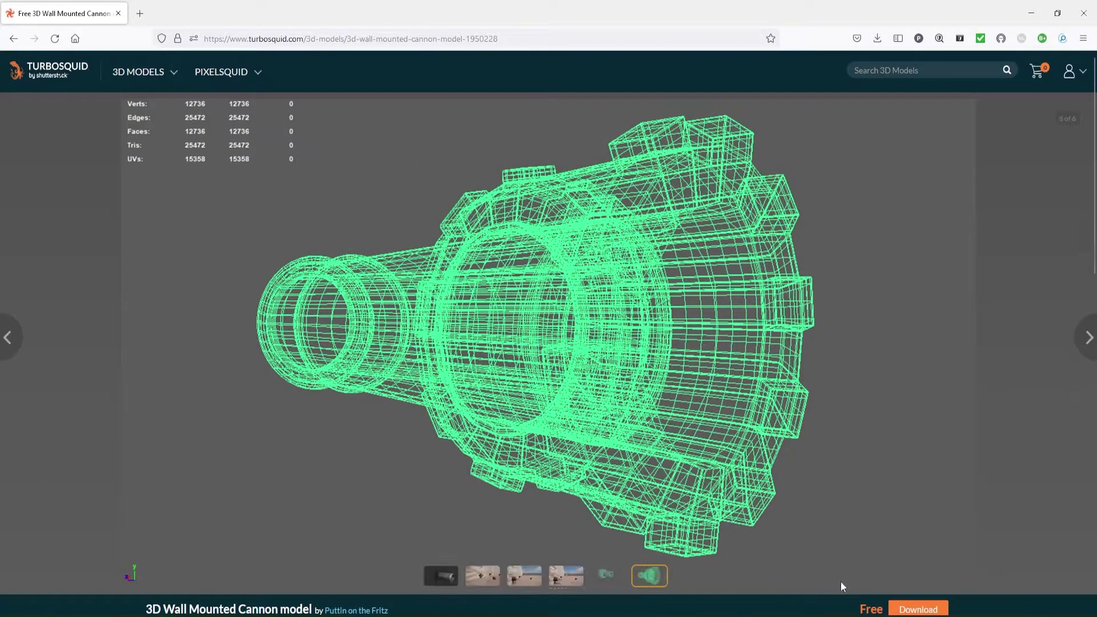
Download the Wall Mounted Cannon as SM_Cannon.obj, show the file in the Downloads folder and move that window aside
{"action": "scroll", "coordinate": [879, 521], "scroll_direction": "down", "scroll_amount": 2}
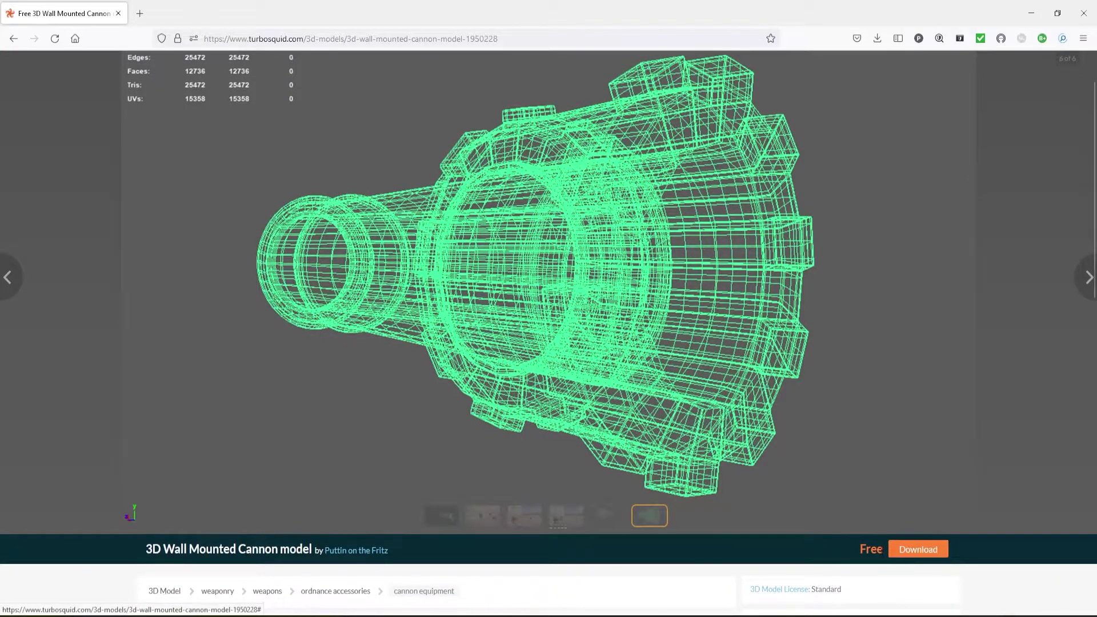
{"action": "left_click", "coordinate": [908, 551]}
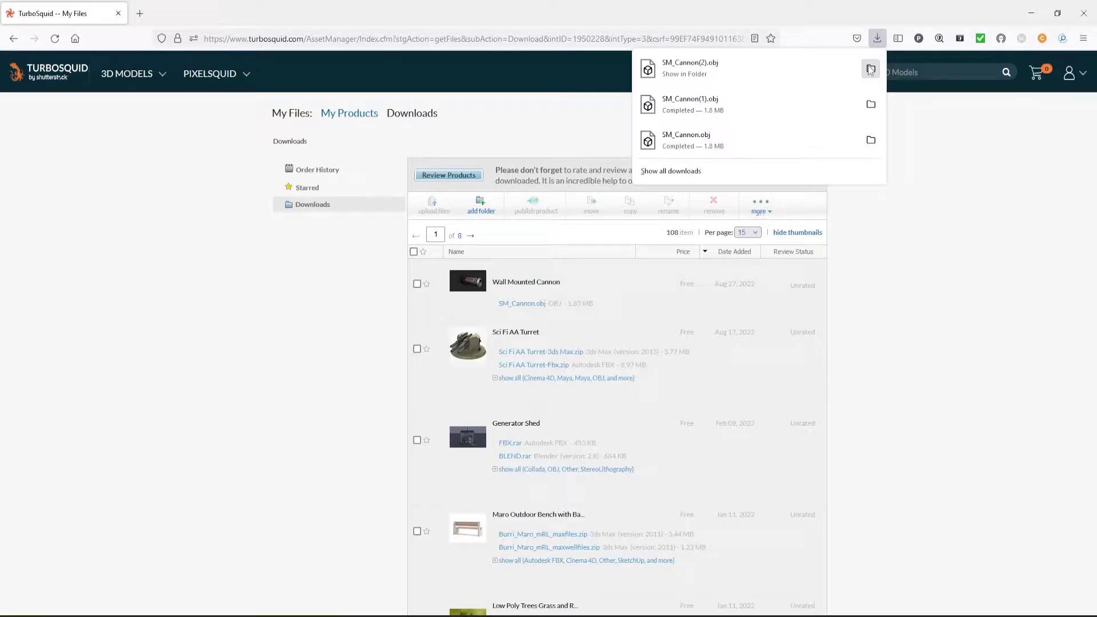
{"action": "left_click", "coordinate": [869, 69]}
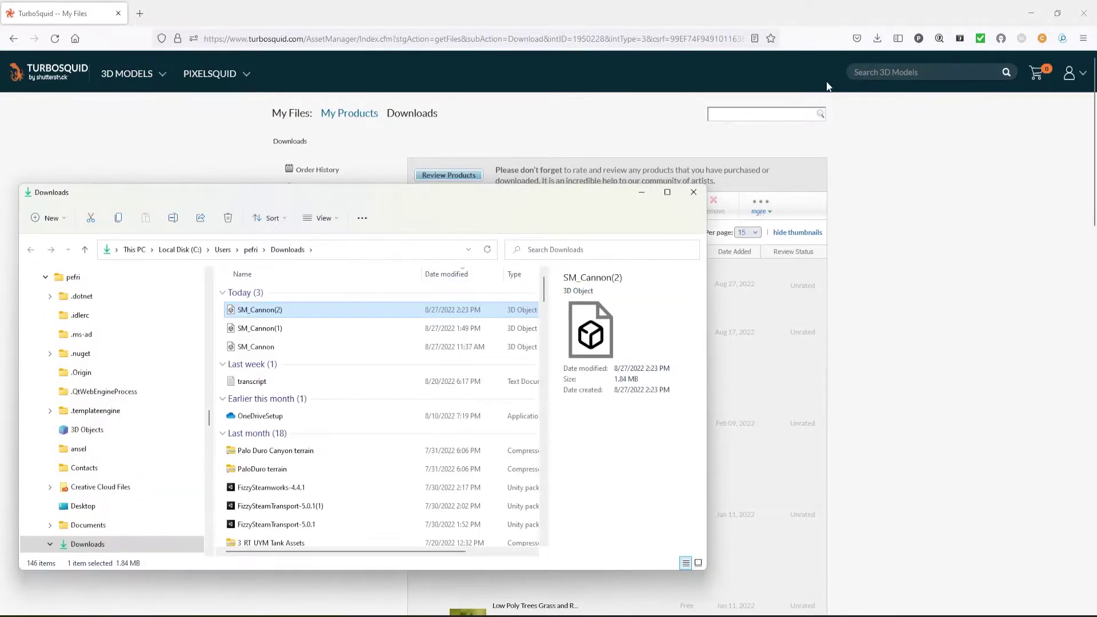
{"action": "left_click_drag", "start_coordinate": [473, 201], "coordinate": [0, 175]}
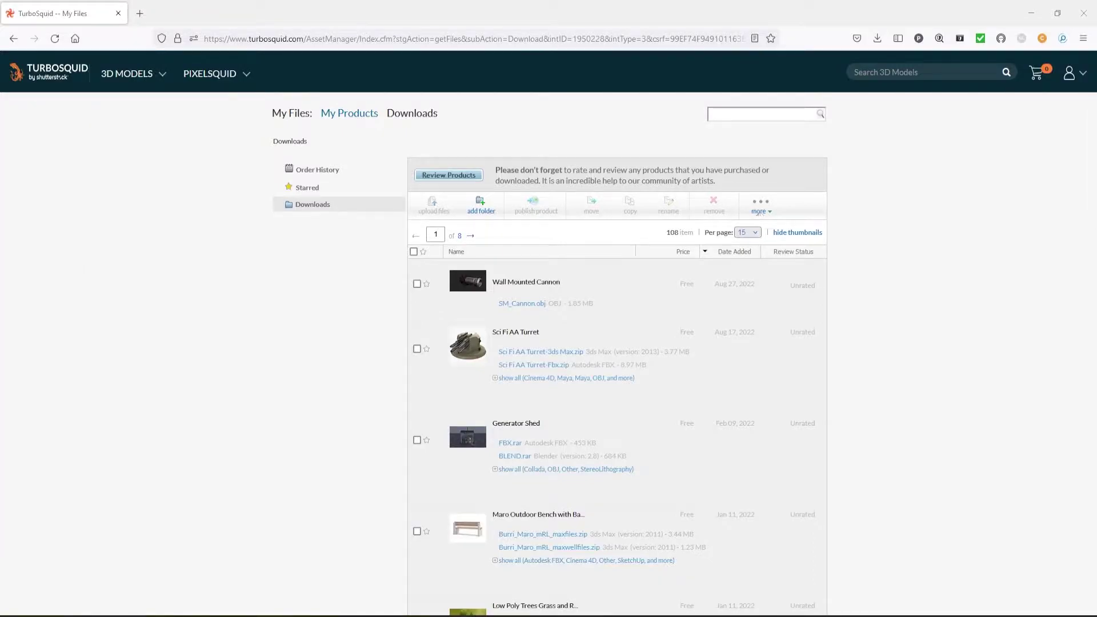
Switch to the RollerBall_Demo project in Unreal Editor and open its content browser
{"action": "left_click", "coordinate": [1031, 13]}
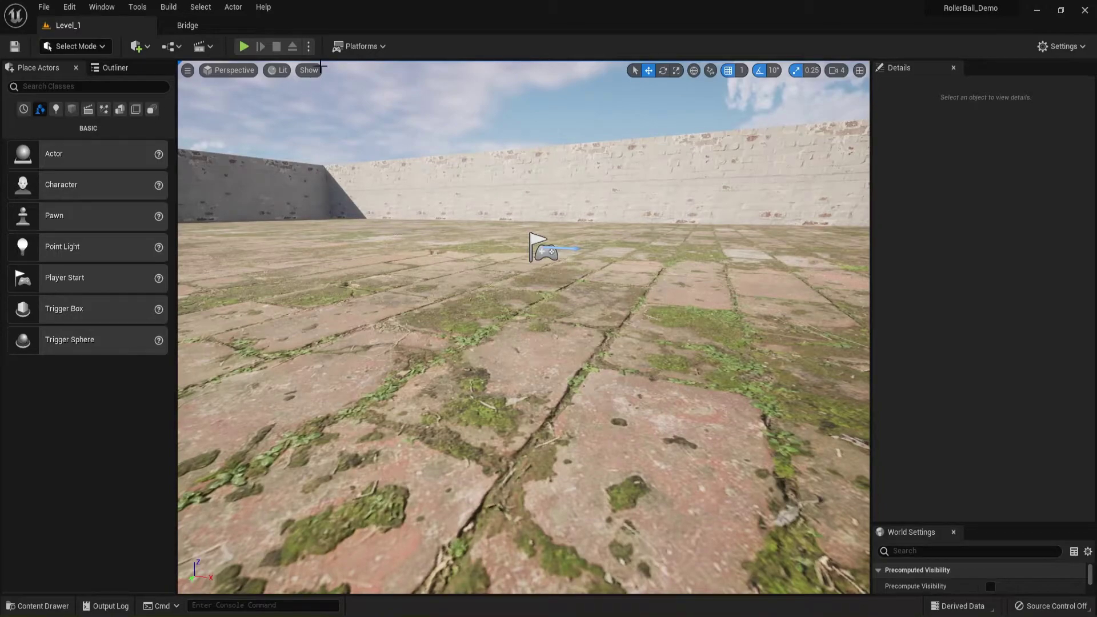
{"action": "left_click_drag", "start_coordinate": [375, 9], "coordinate": [437, 1]}
{"action": "left_click", "coordinate": [41, 605]}
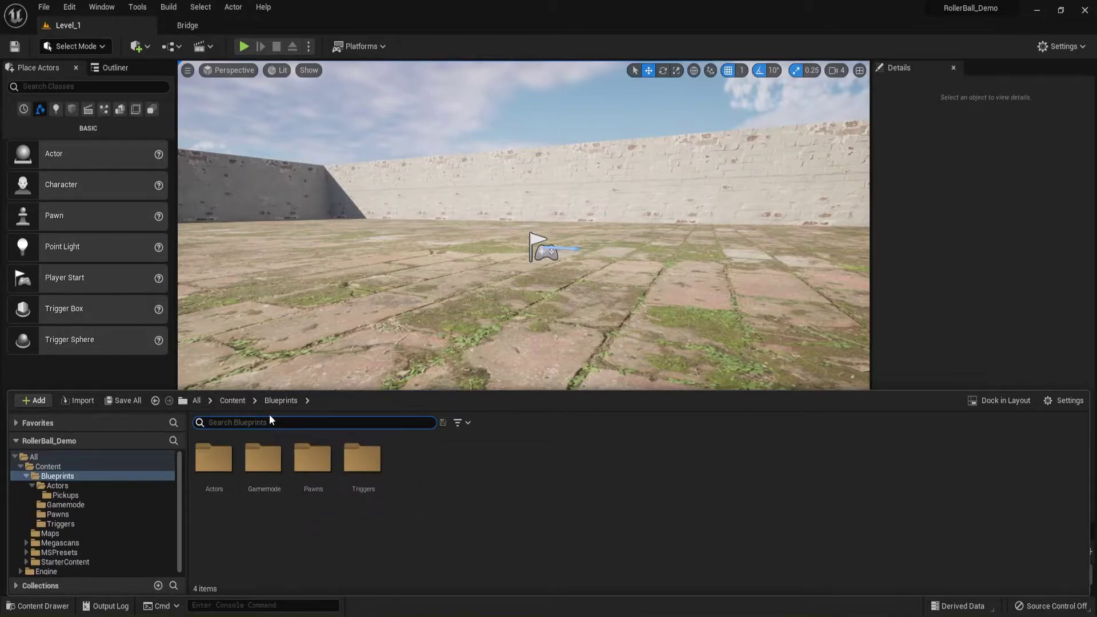
Create a folder named Cannon inside Content > Blueprints > Actors
{"action": "left_click", "coordinate": [232, 401]}
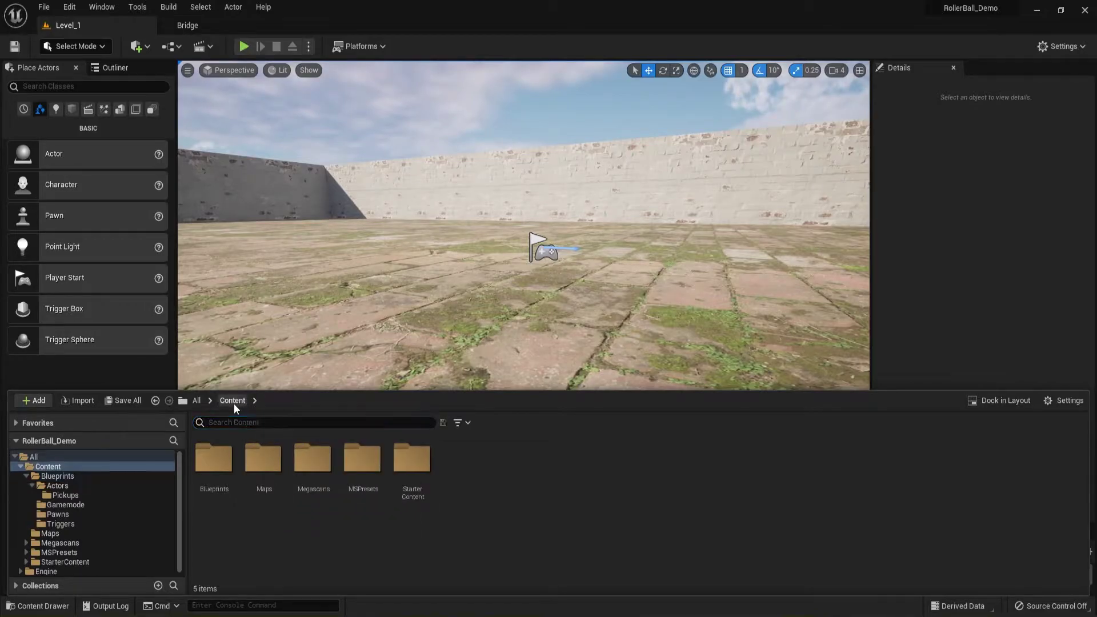
{"action": "double_click", "coordinate": [212, 463]}
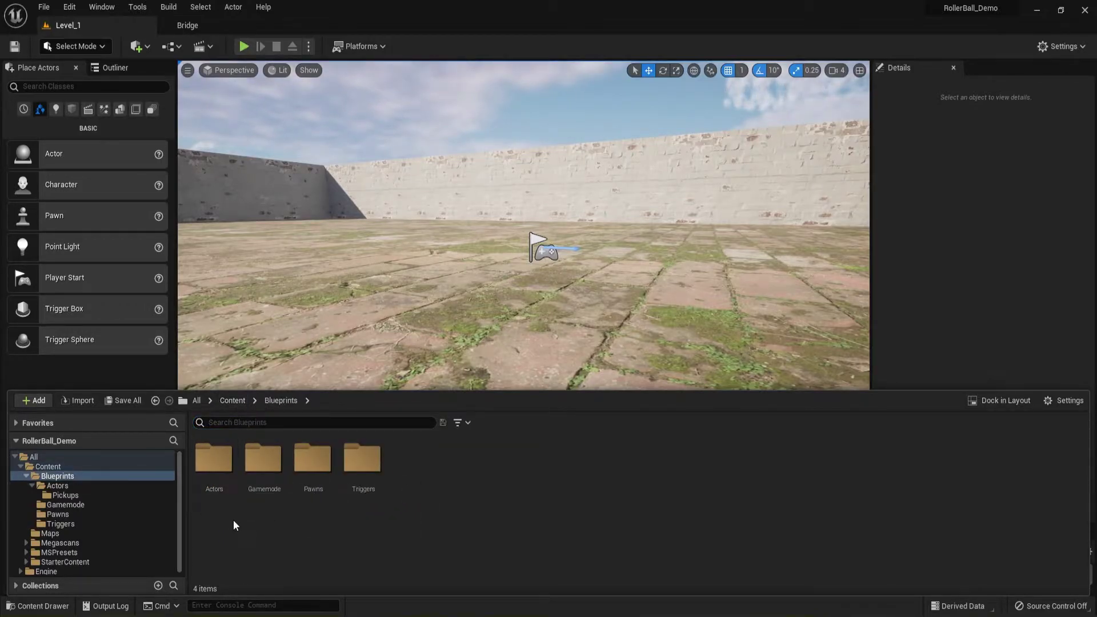
{"action": "double_click", "coordinate": [214, 457]}
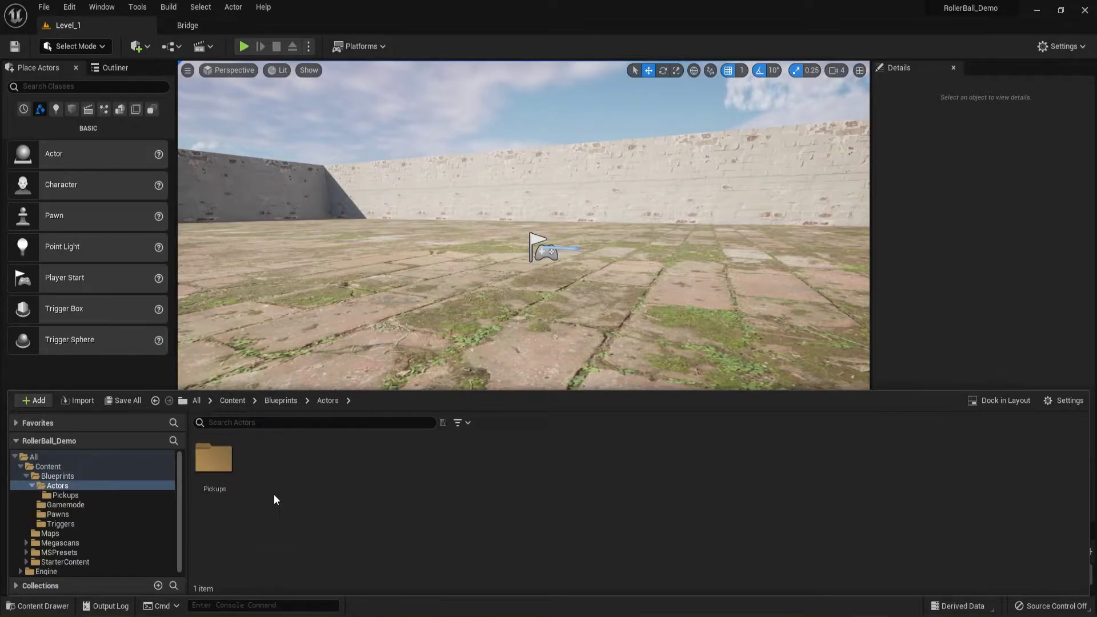
{"action": "left_click", "coordinate": [273, 402]}
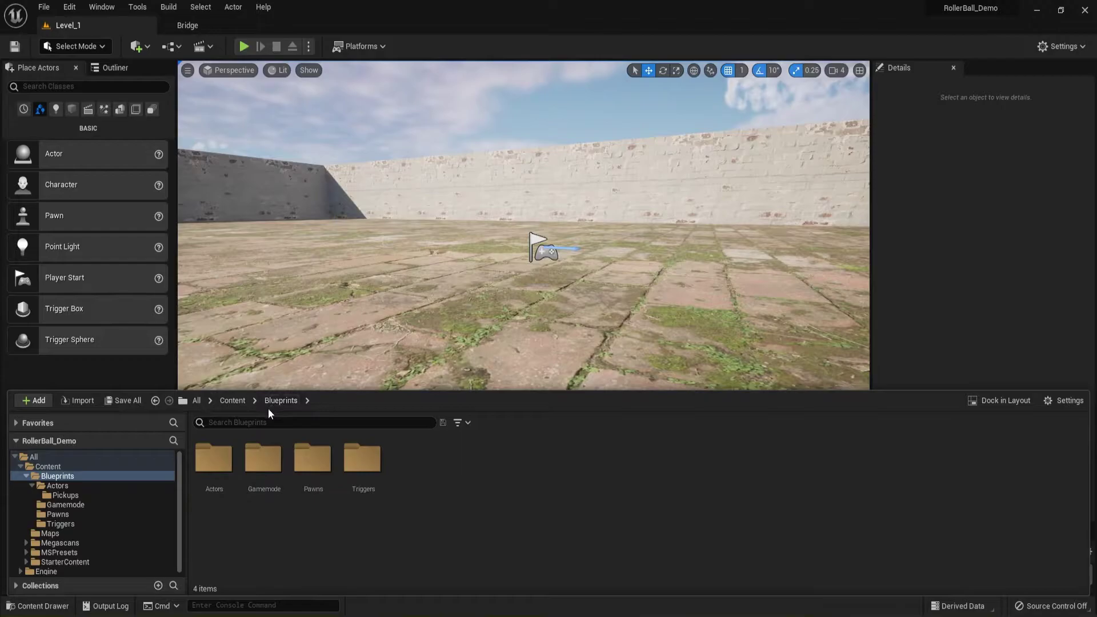
{"action": "double_click", "coordinate": [214, 464]}
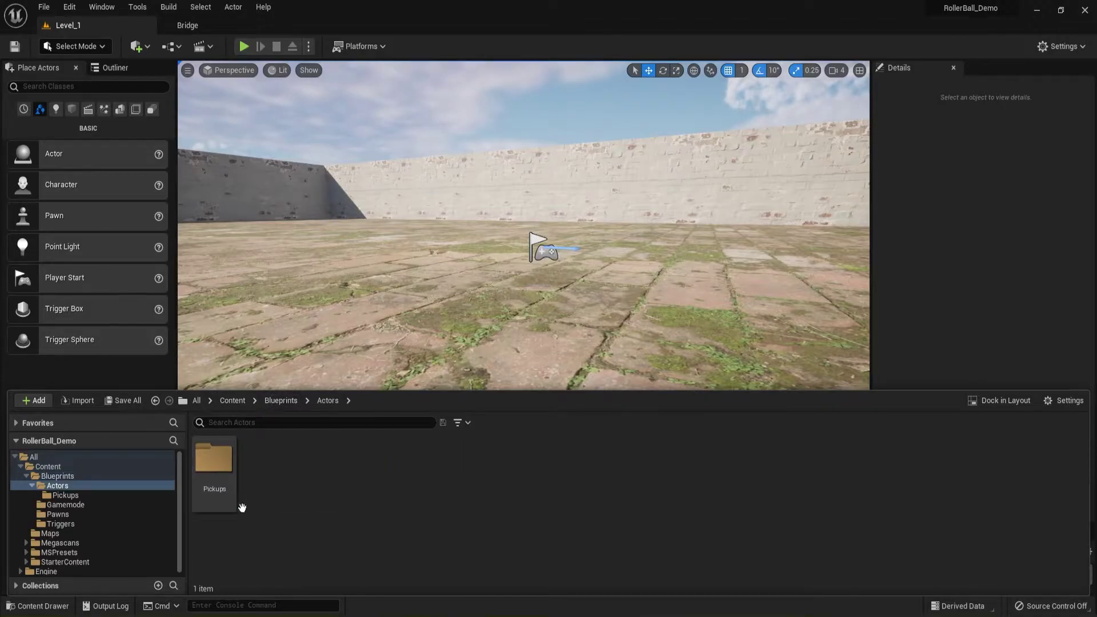
{"action": "right_click", "coordinate": [274, 477]}
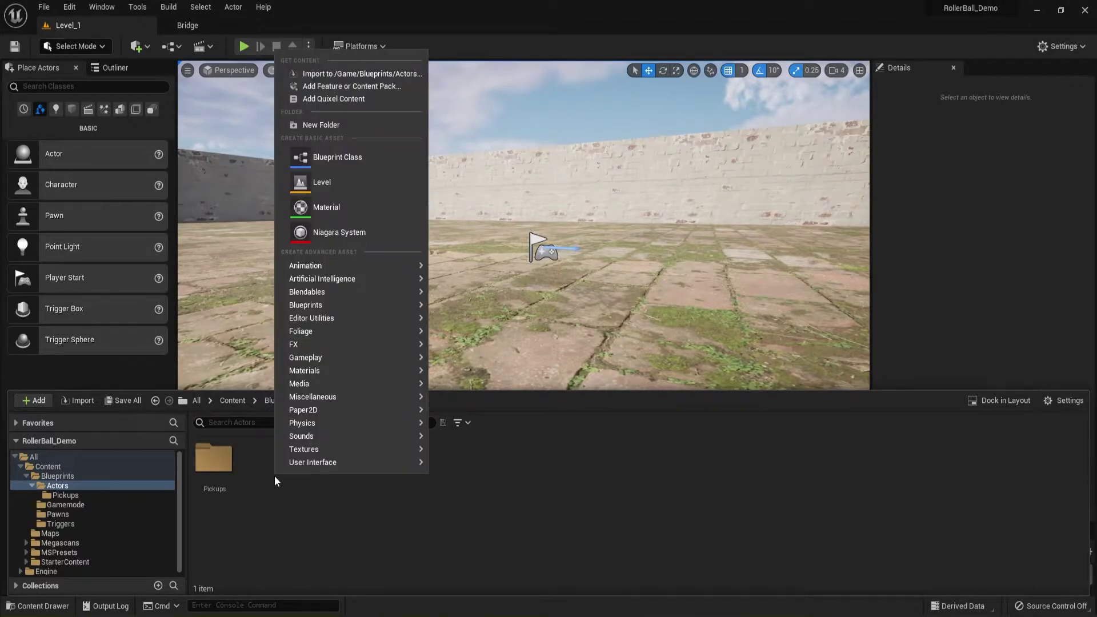
{"action": "left_click", "coordinate": [317, 125]}
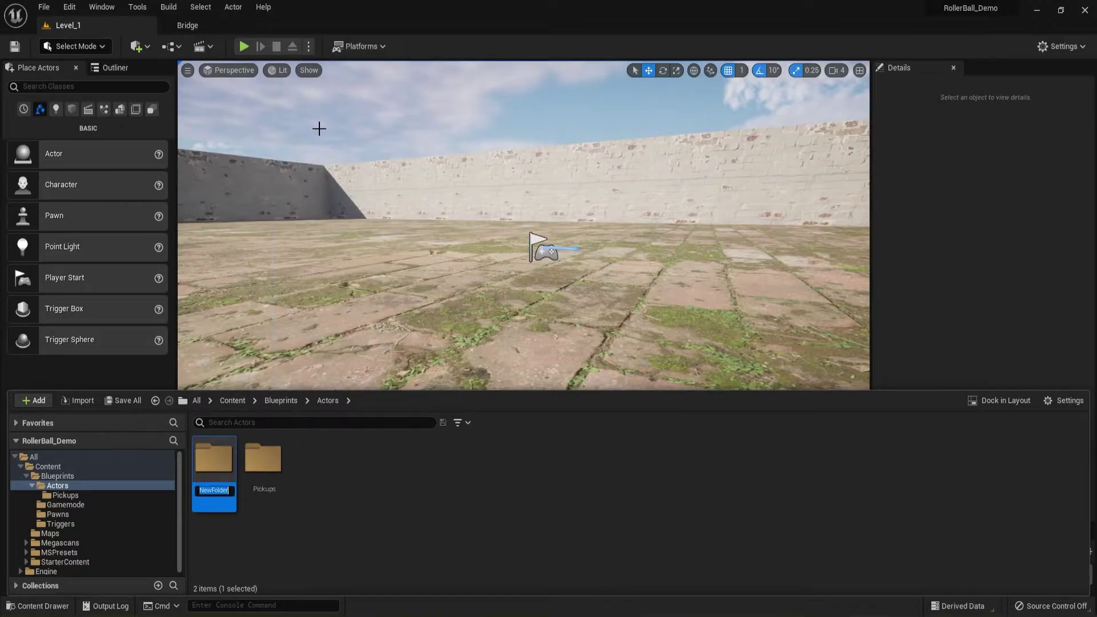
{"action": "type", "text": "Cannon"}
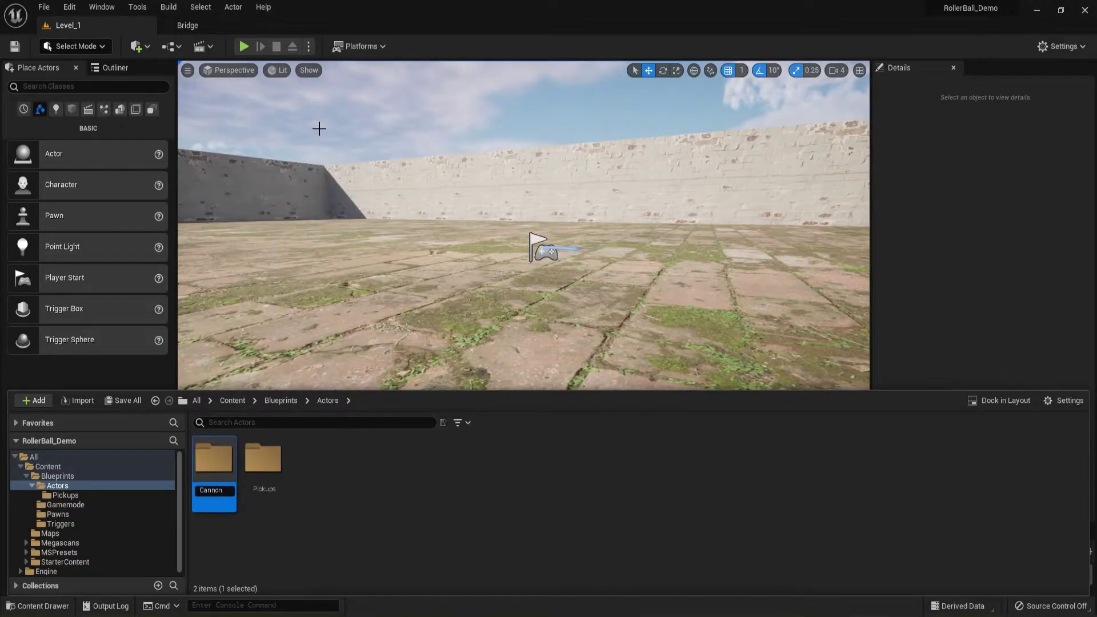
{"action": "key", "text": "Return"}
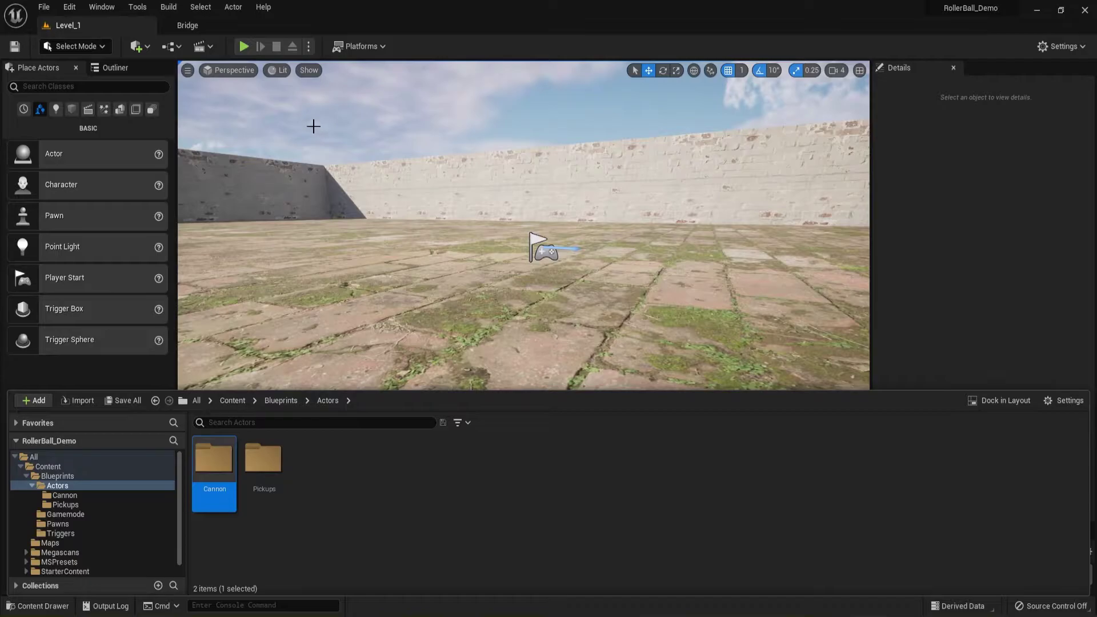
Import the downloaded SM_Cannon(2) file from the Downloads folder into the new Cannon folder
{"action": "double_click", "coordinate": [224, 468]}
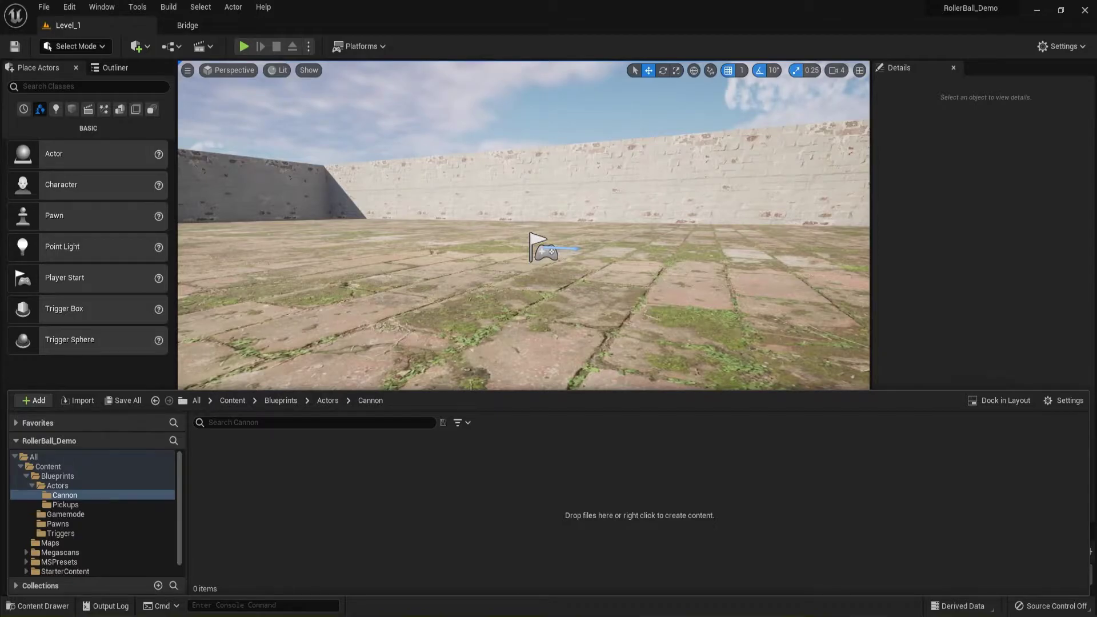
{"action": "left_click_drag", "start_coordinate": [0, 51], "coordinate": [288, 50]}
{"action": "left_click_drag", "start_coordinate": [198, 169], "coordinate": [294, 512]}
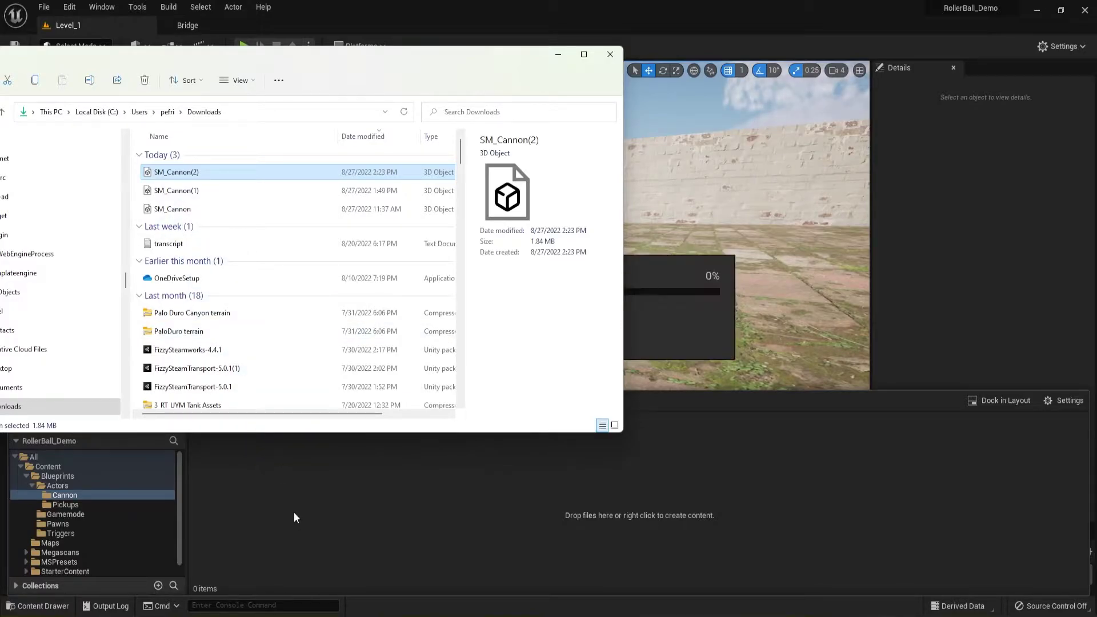
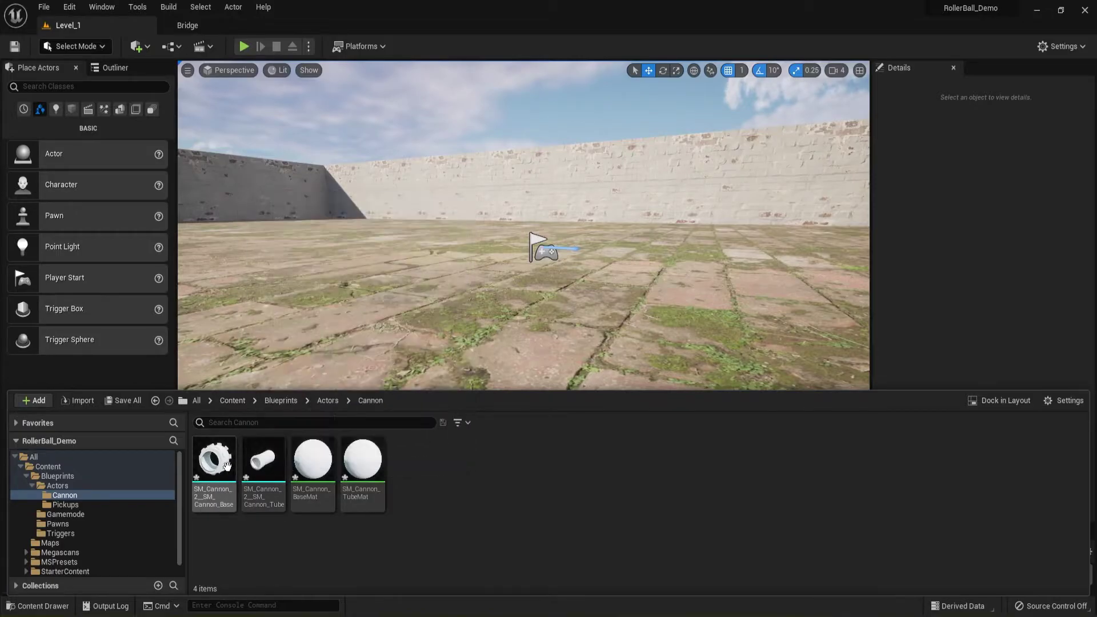
Force delete the imported SM_Cannon_BaseMat and SM_Cannon_TubeMat materials from the Cannon folder
{"action": "mouse_move", "coordinate": [222, 464]}
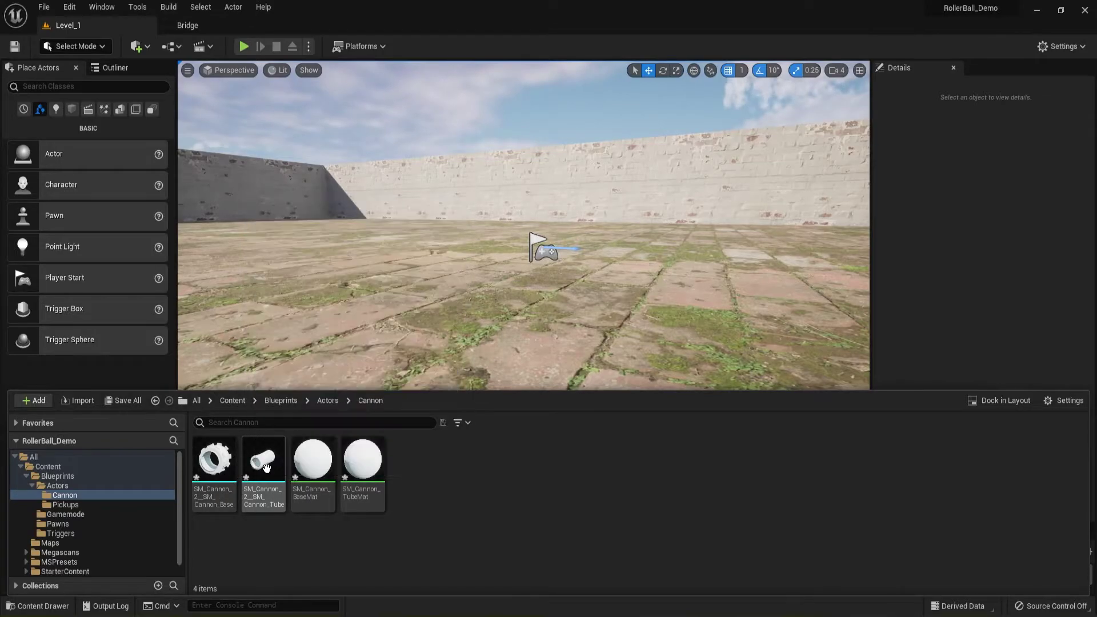
{"action": "mouse_move", "coordinate": [258, 482]}
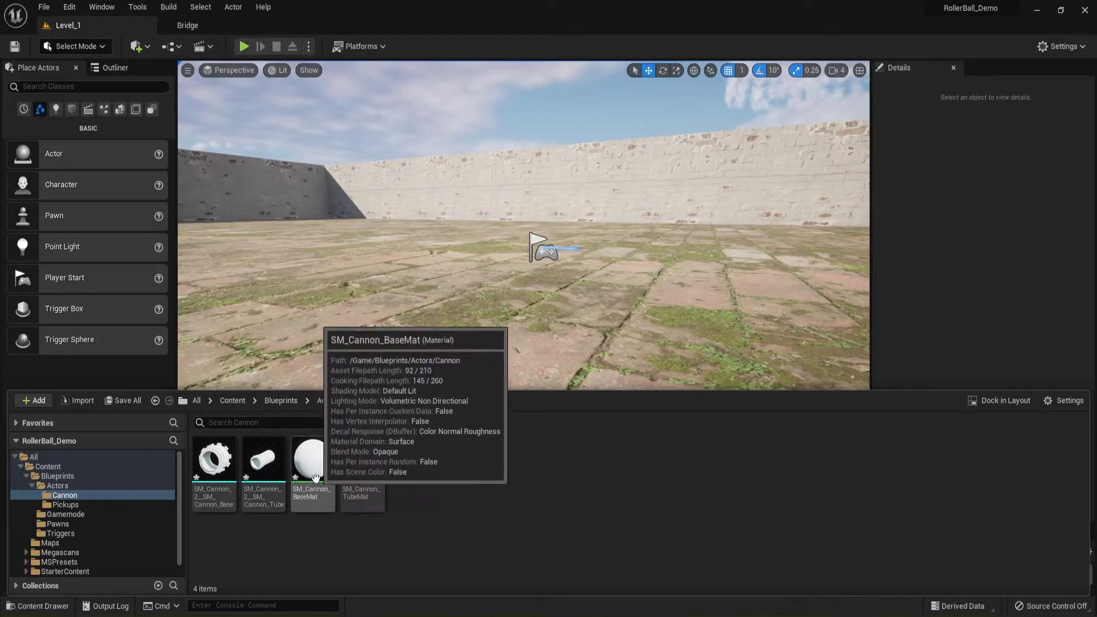
{"action": "left_click", "coordinate": [313, 464]}
{"action": "mouse_move", "coordinate": [351, 505]}
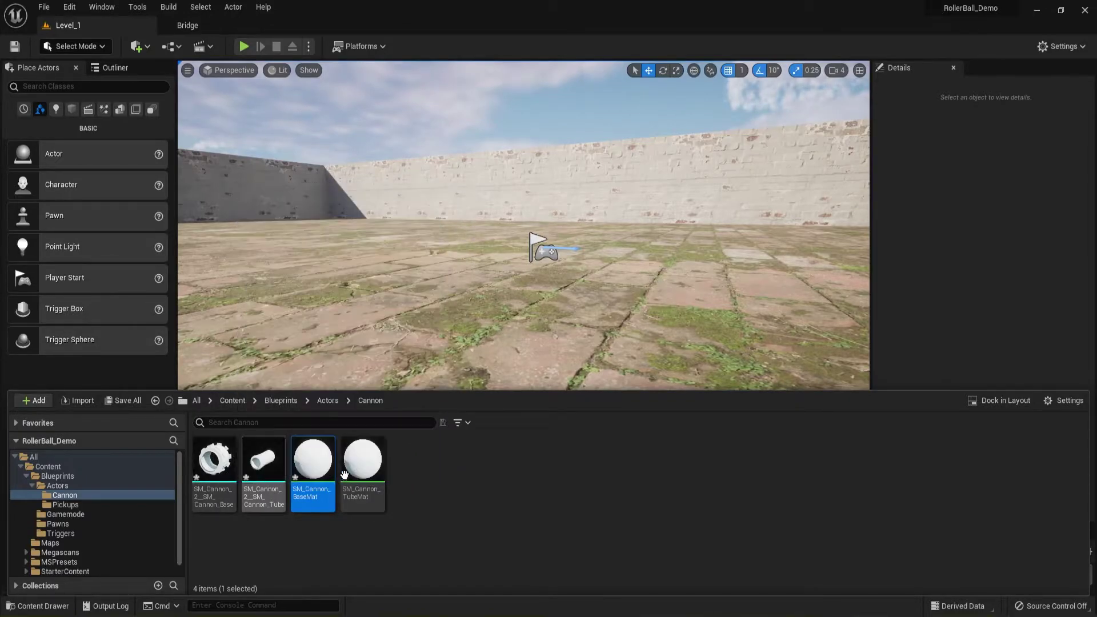
{"action": "mouse_move", "coordinate": [313, 487]}
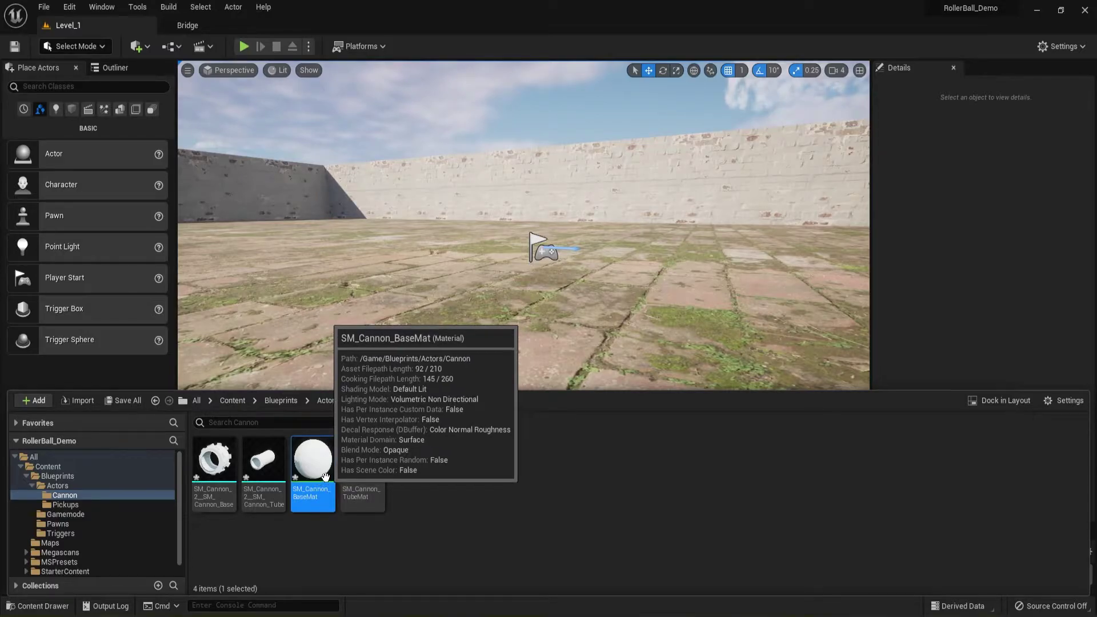
{"action": "key", "text": "Delete"}
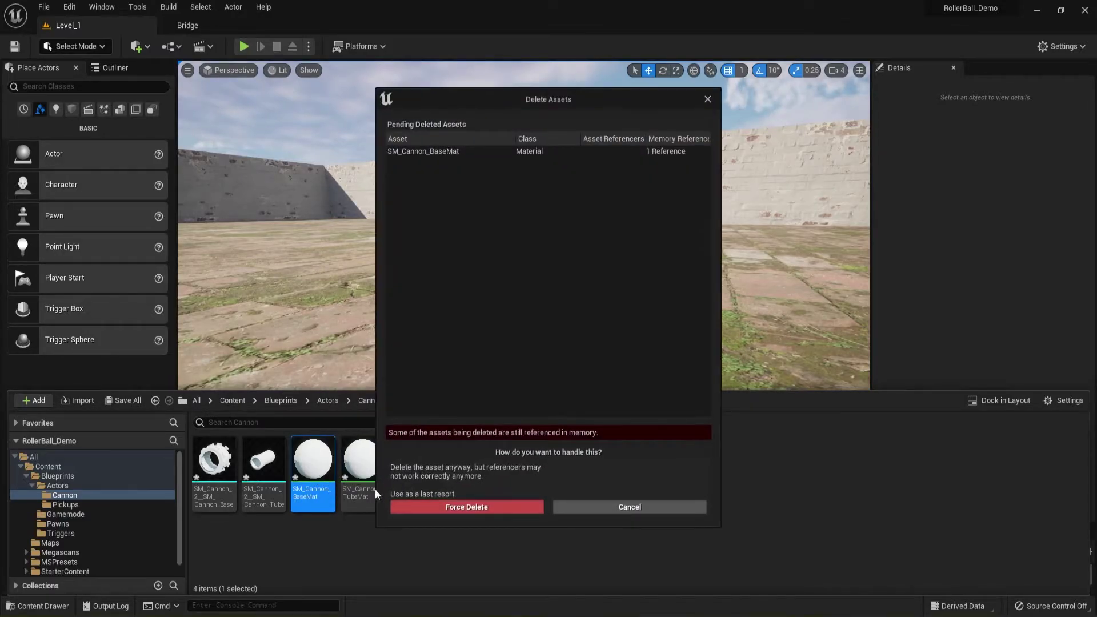
{"action": "left_click", "coordinate": [428, 508]}
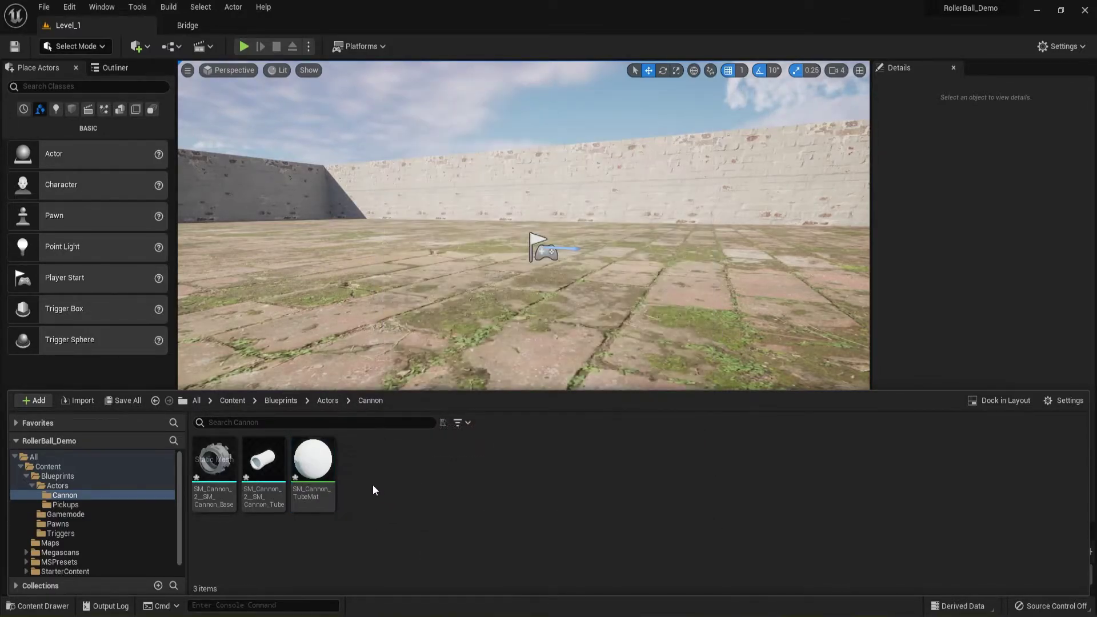
{"action": "left_click", "coordinate": [309, 474]}
{"action": "key", "text": "Delete"}
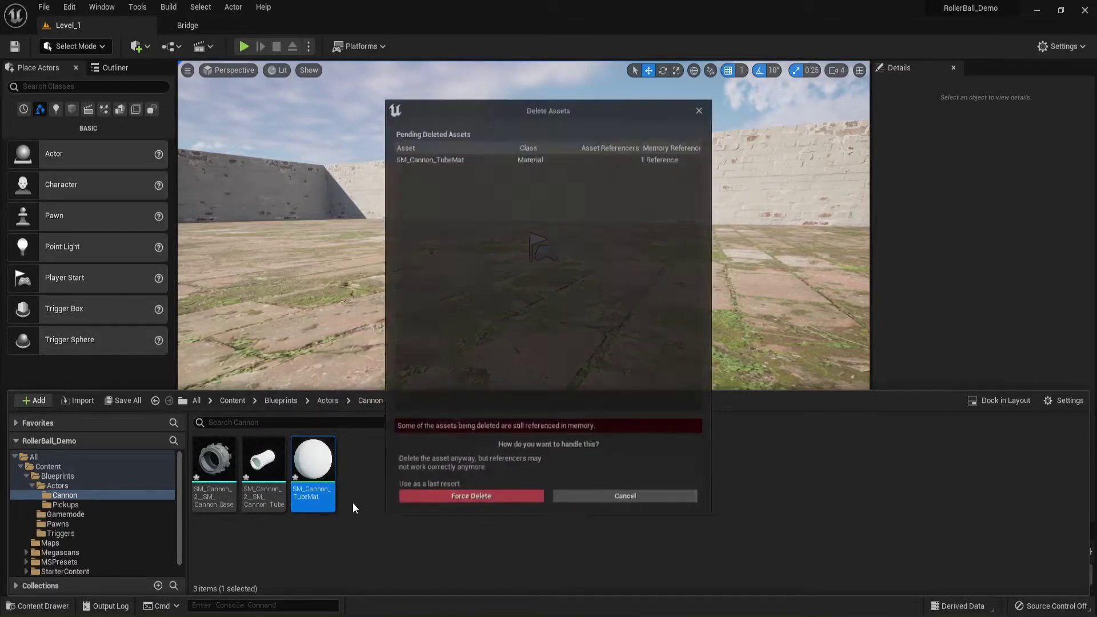
{"action": "left_click", "coordinate": [450, 506]}
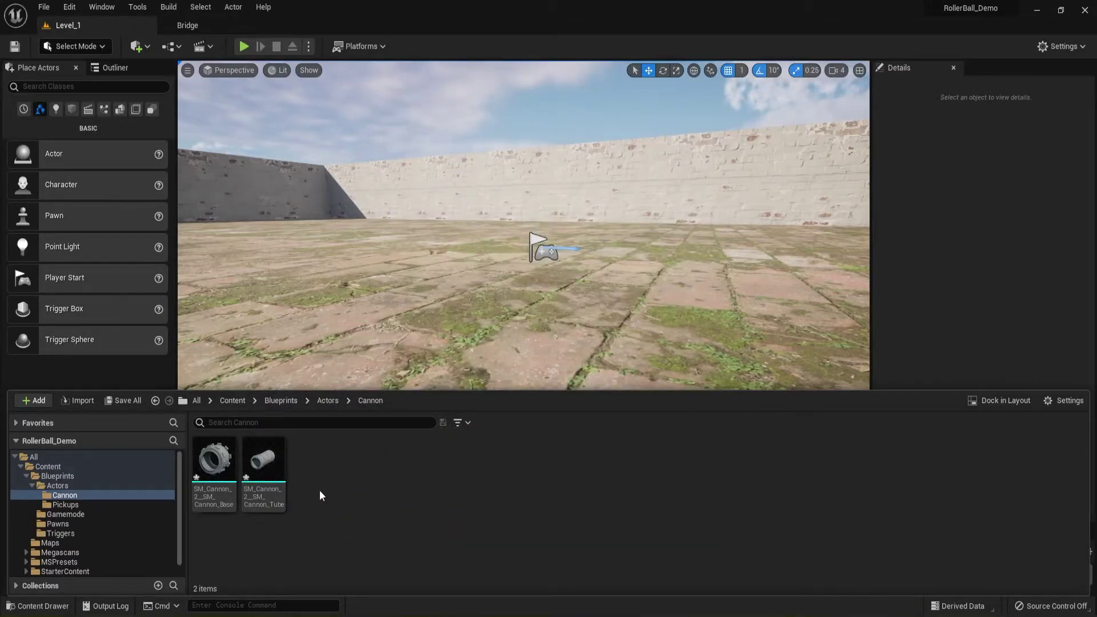
Rename the imported cannon base static mesh as SM_Cannon_Base
{"action": "left_click", "coordinate": [220, 492]}
{"action": "left_click", "coordinate": [257, 496]}
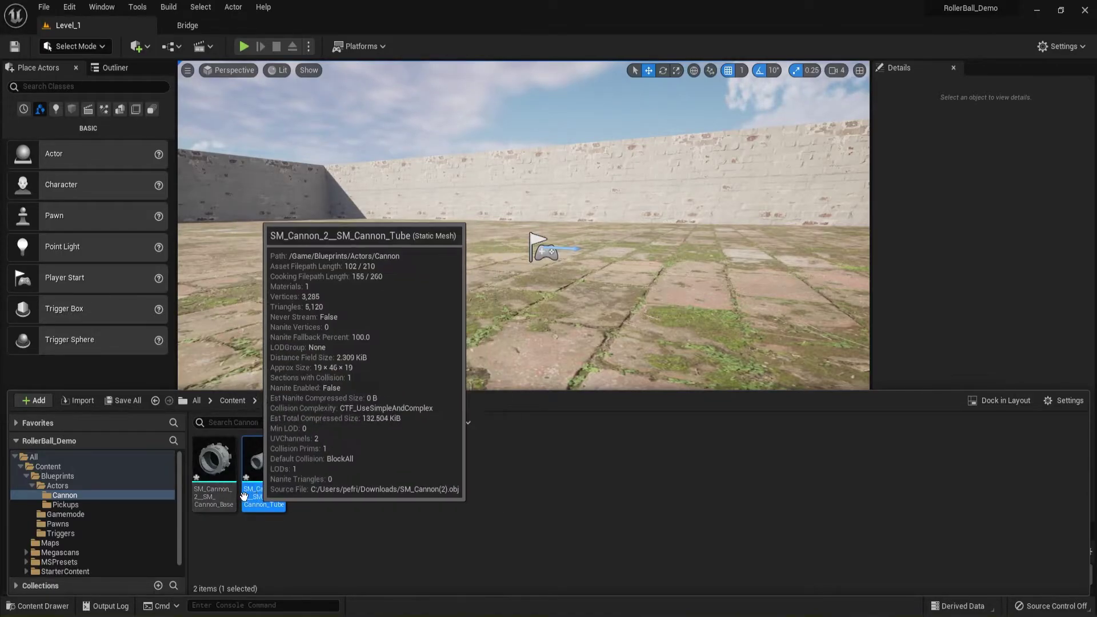
{"action": "left_click", "coordinate": [220, 501]}
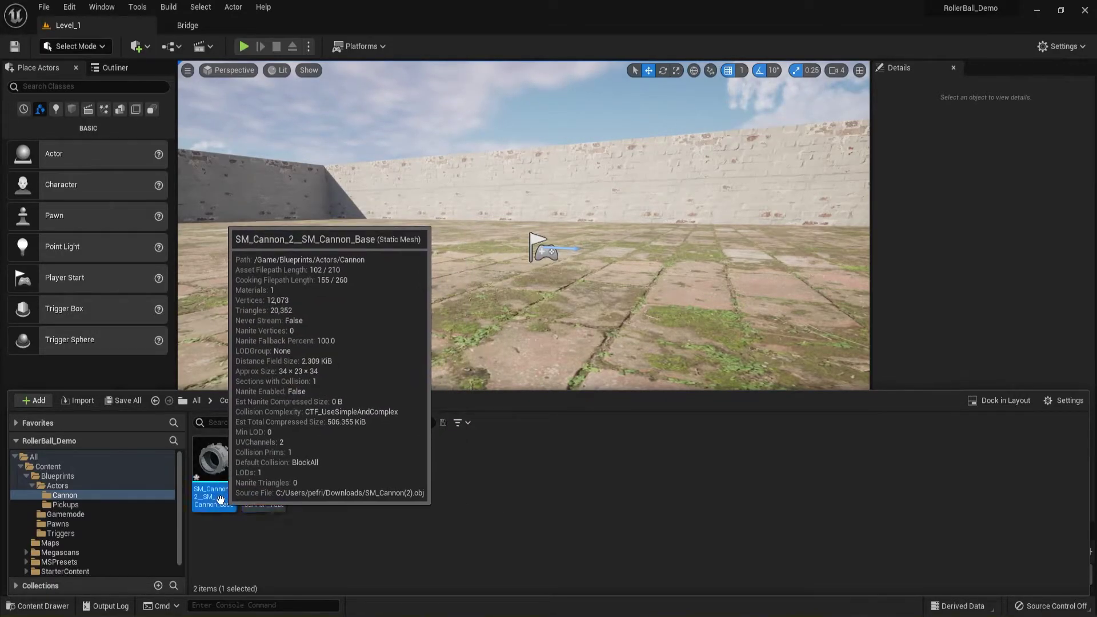
{"action": "left_click", "coordinate": [220, 501]}
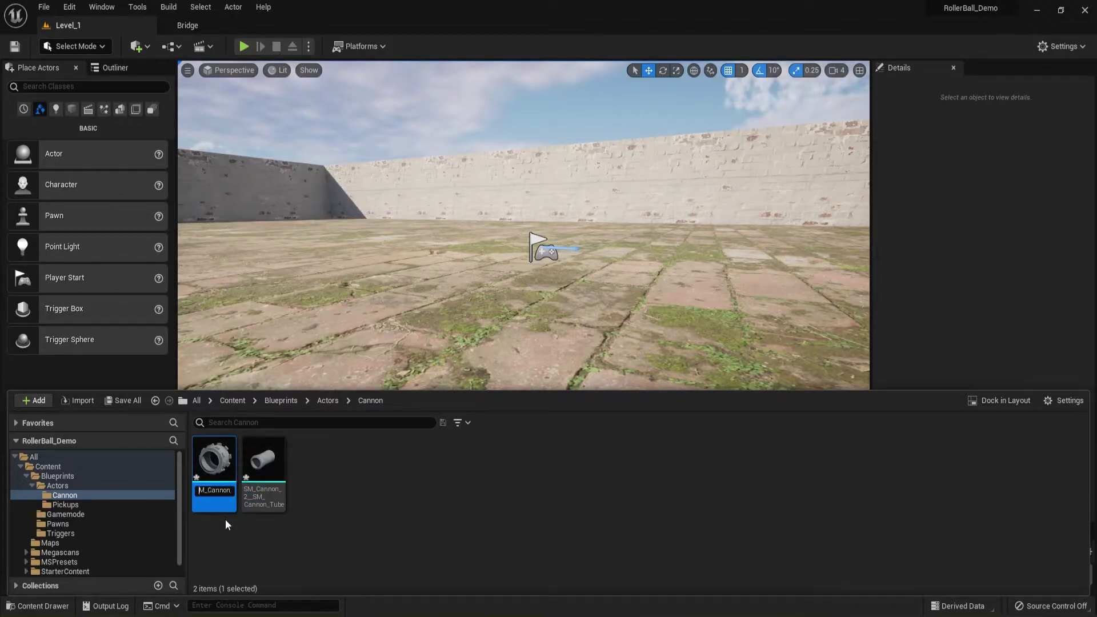
{"action": "key", "text": "Return"}
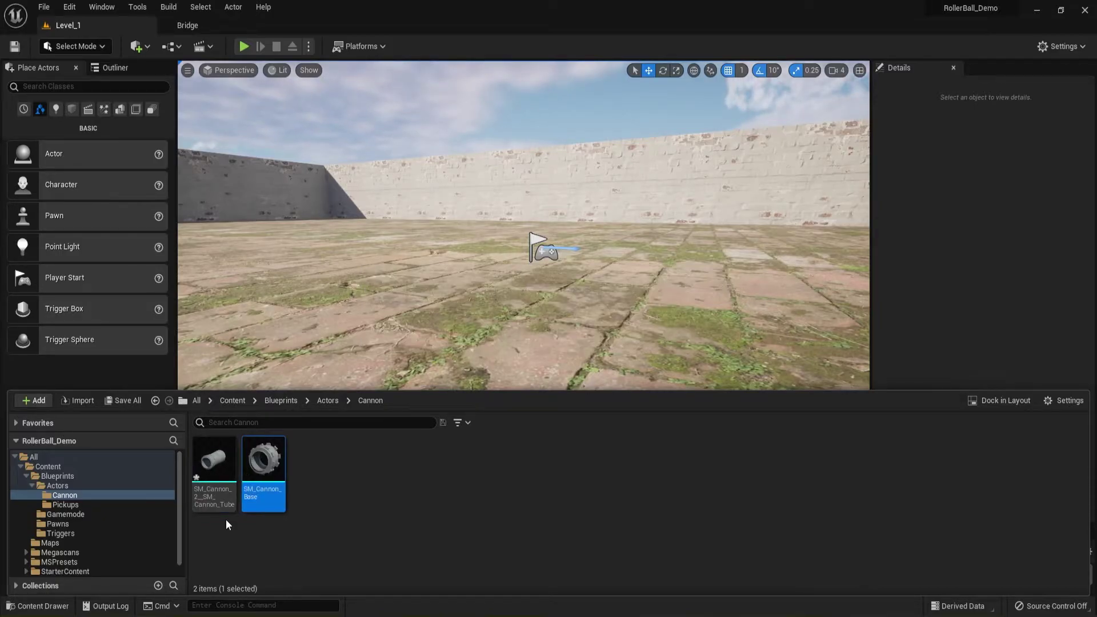
Rename the imported cannon tube static mesh as SM_SM_Cannon_Tube
{"action": "left_click", "coordinate": [217, 492]}
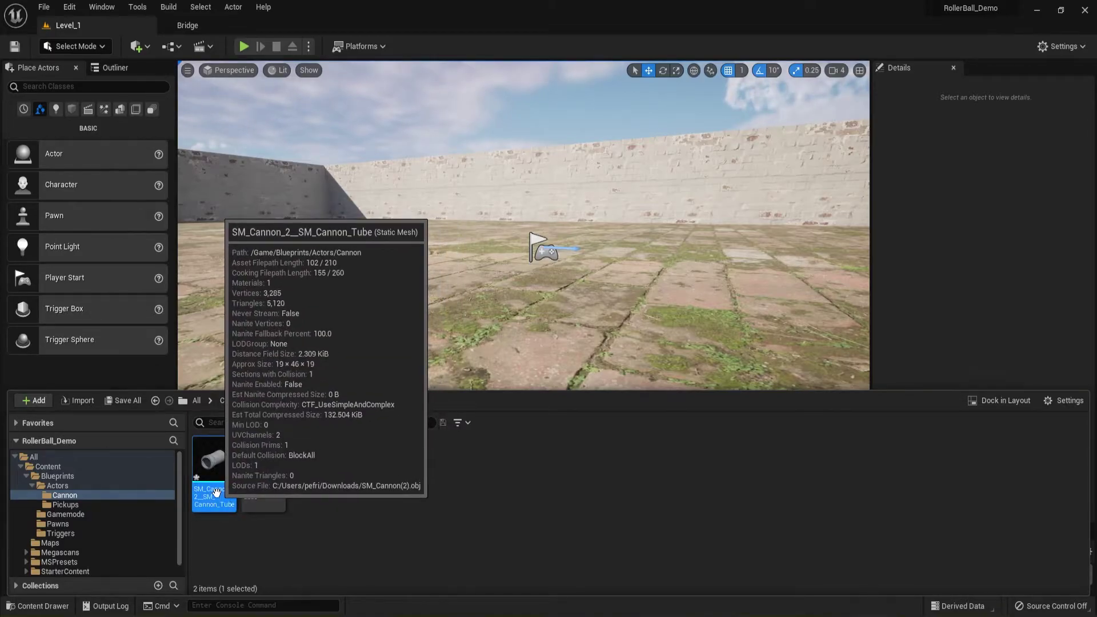
{"action": "right_click", "coordinate": [216, 493]}
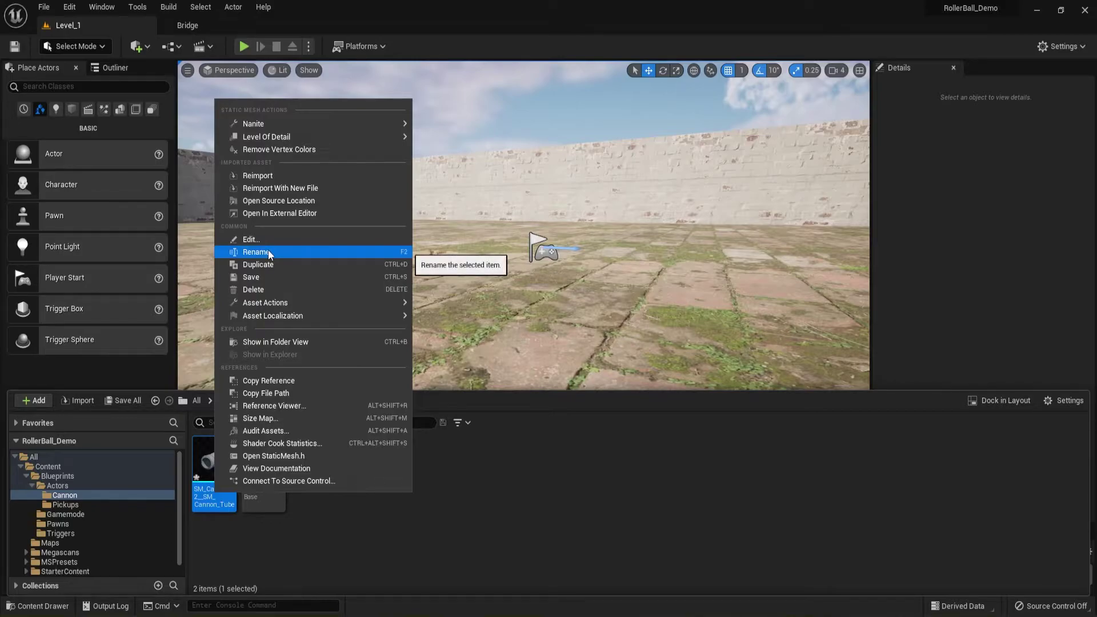
{"action": "left_click", "coordinate": [268, 251]}
{"action": "key", "text": "End"}
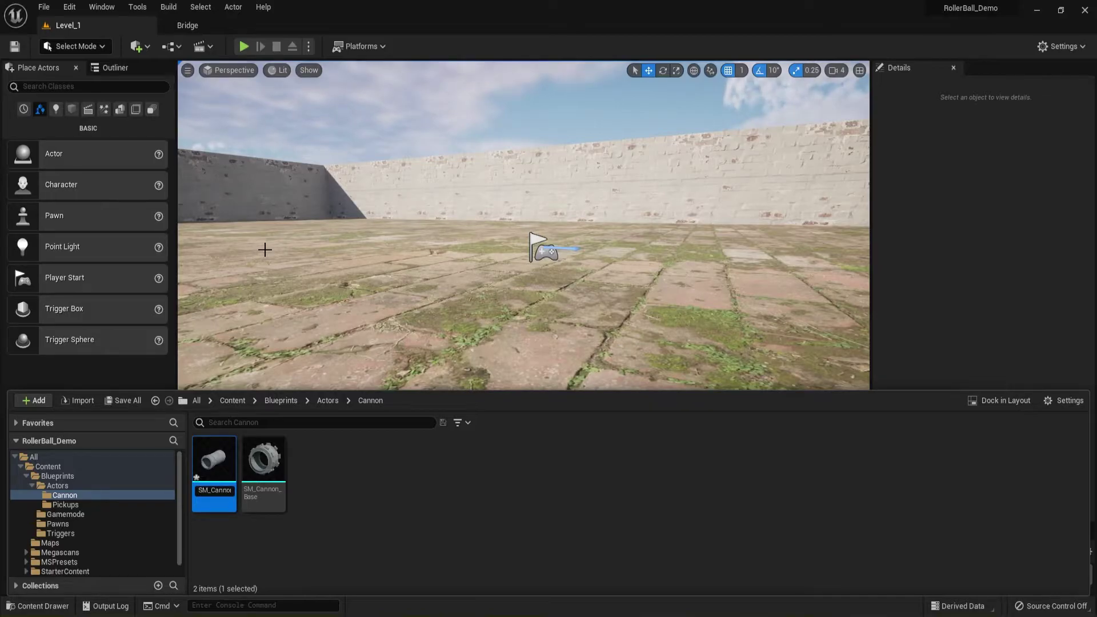
{"action": "type", "text": "SM_"}
{"action": "key", "text": "Return"}
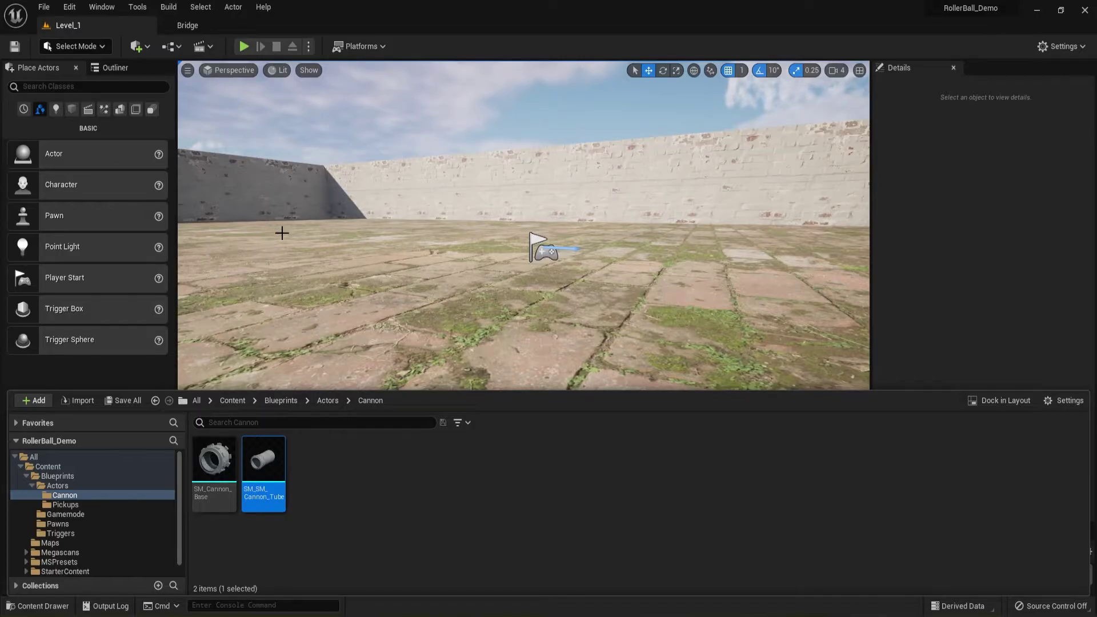
Open SM_Cannon_Base in the static mesh editor and dock it in the main window beside Level_1 and Bridge
{"action": "mouse_move", "coordinate": [280, 506]}
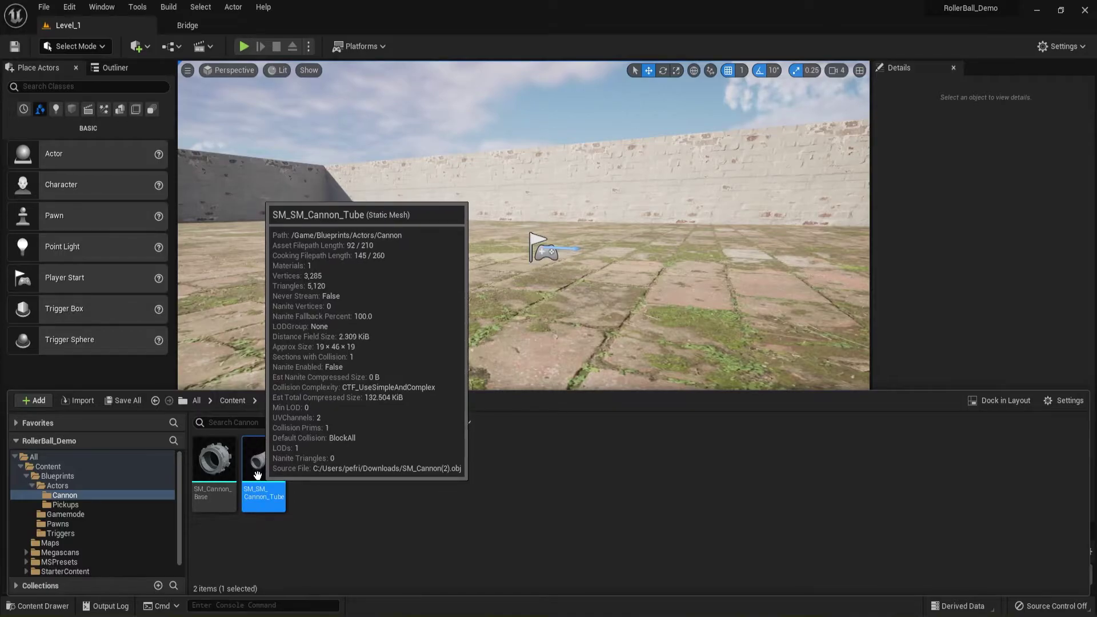
{"action": "left_click", "coordinate": [214, 462]}
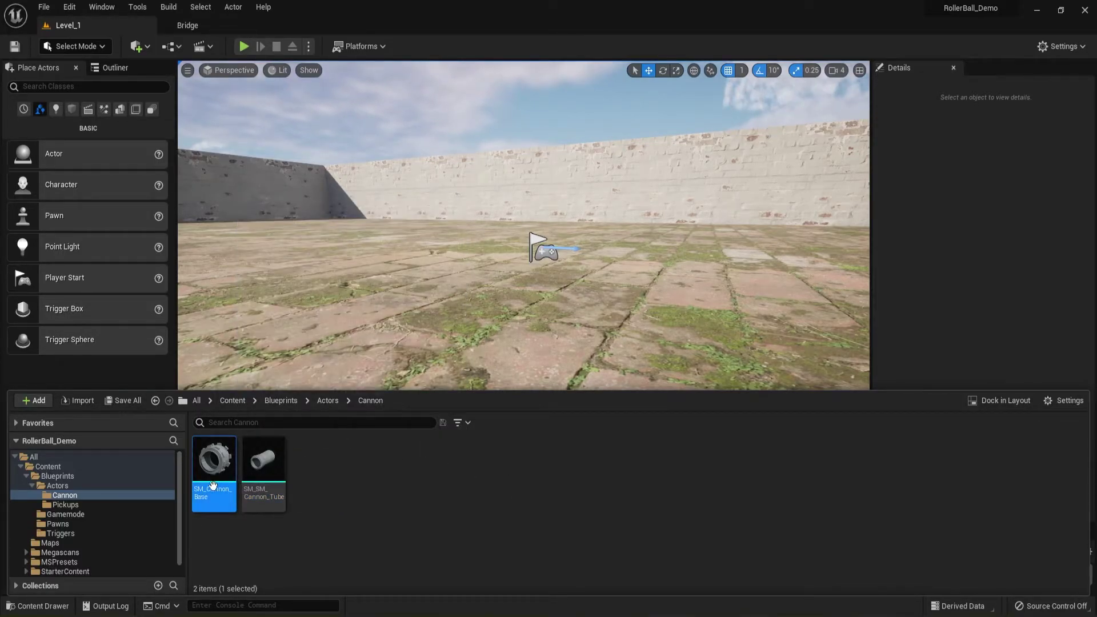
{"action": "mouse_move", "coordinate": [257, 491]}
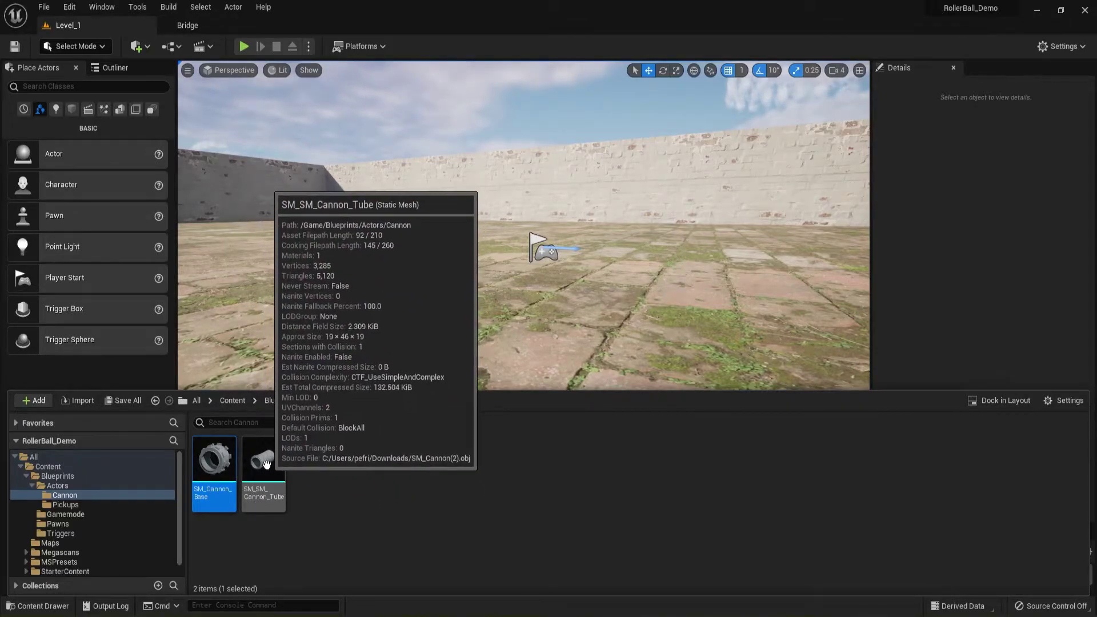
{"action": "mouse_move", "coordinate": [231, 474]}
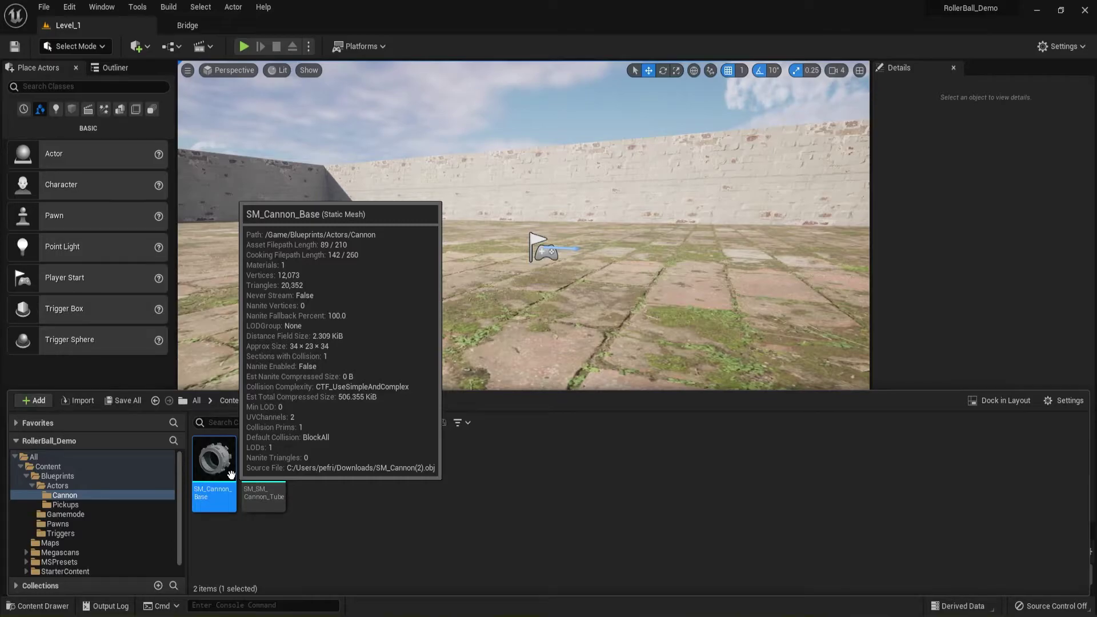
{"action": "double_click", "coordinate": [213, 477]}
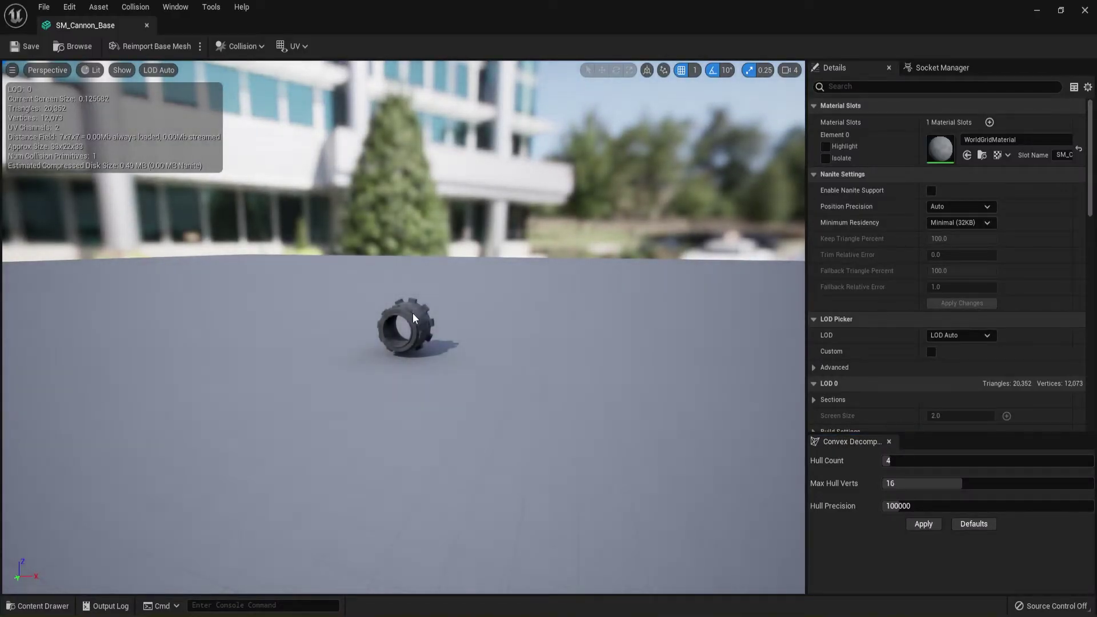
{"action": "scroll", "coordinate": [406, 334], "scroll_direction": "up", "scroll_amount": 5}
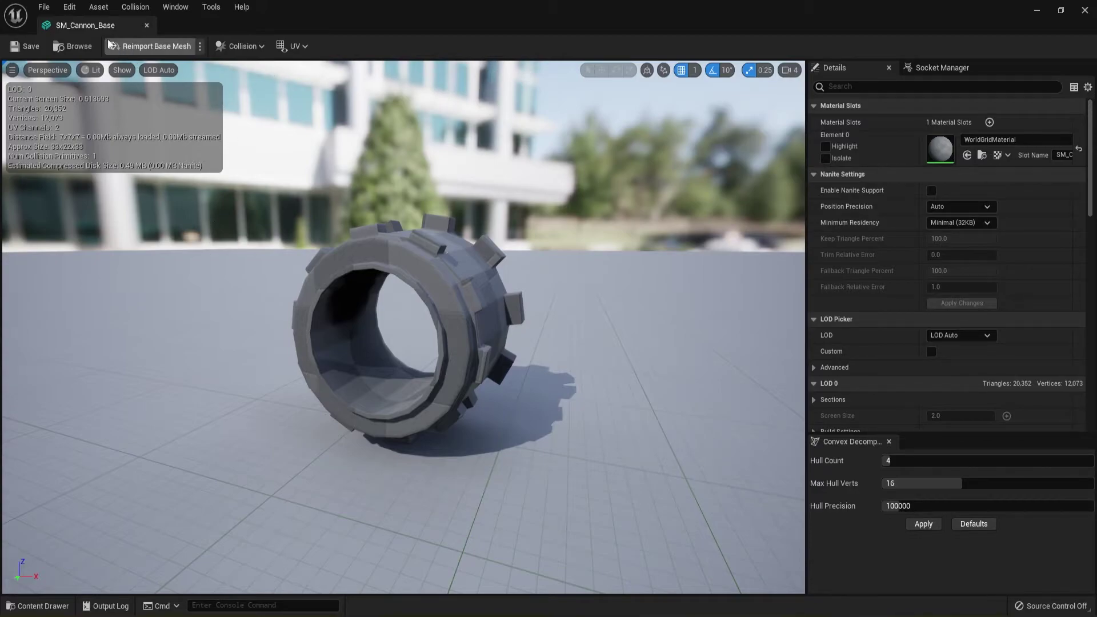
{"action": "left_click_drag", "start_coordinate": [81, 25], "coordinate": [334, 18]}
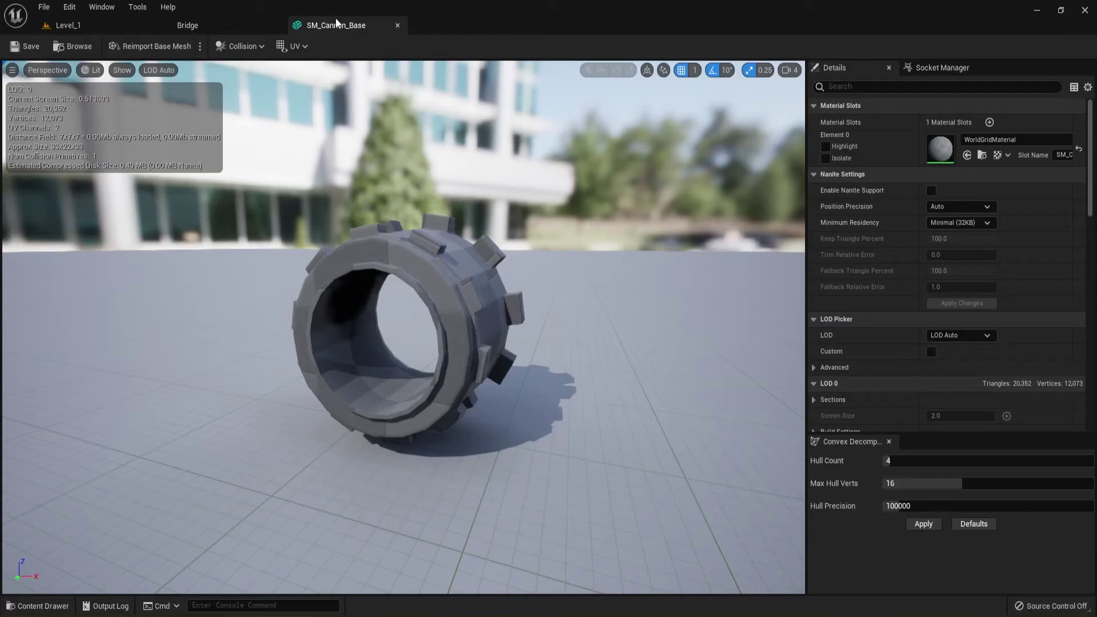
{"action": "left_click", "coordinate": [183, 26]}
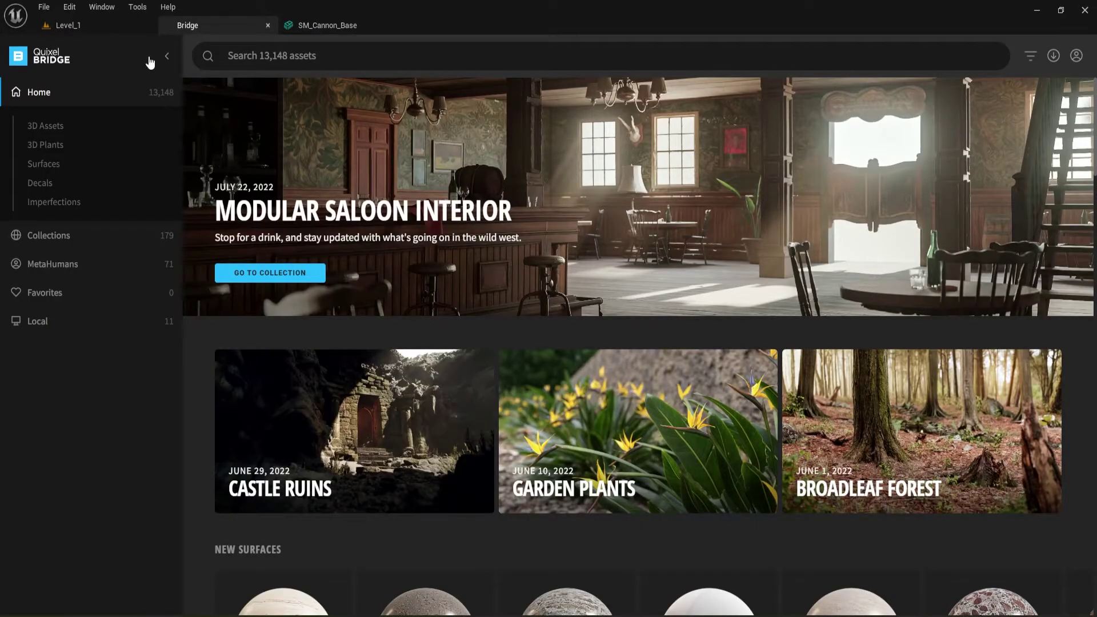
{"action": "left_click", "coordinate": [102, 7]}
{"action": "left_click", "coordinate": [102, 7]}
{"action": "left_click", "coordinate": [72, 8]}
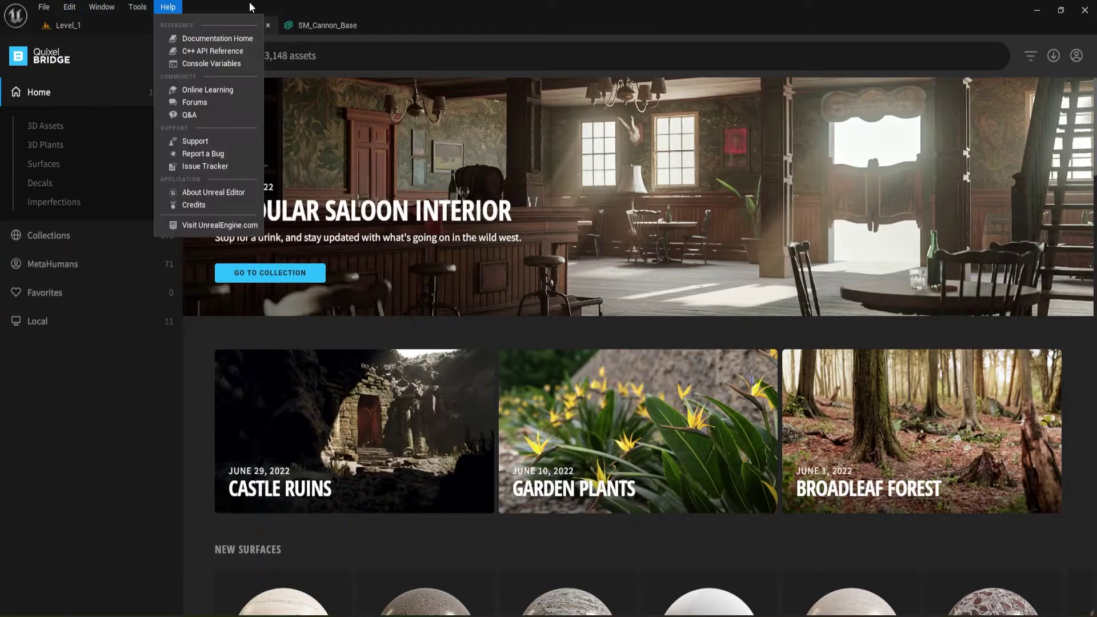
{"action": "left_click", "coordinate": [99, 23]}
{"action": "left_click", "coordinate": [100, 23]}
{"action": "left_click", "coordinate": [101, 7]}
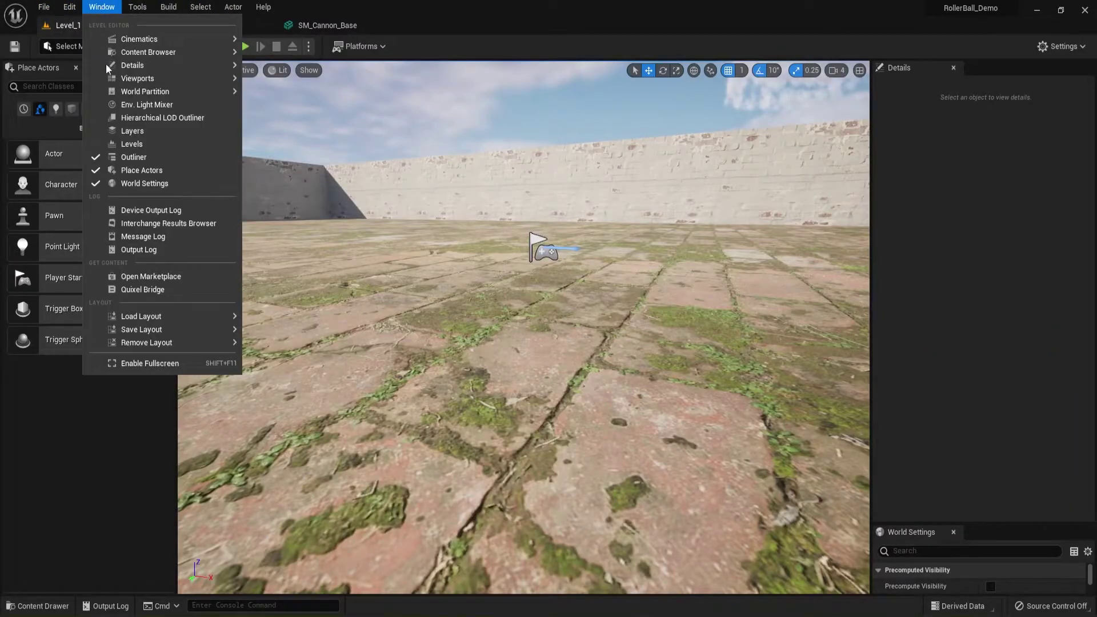
{"action": "left_click", "coordinate": [429, 9]}
Open the Corroded category of the Metal surfaces in Quixel Bridge
{"action": "left_click", "coordinate": [231, 24]}
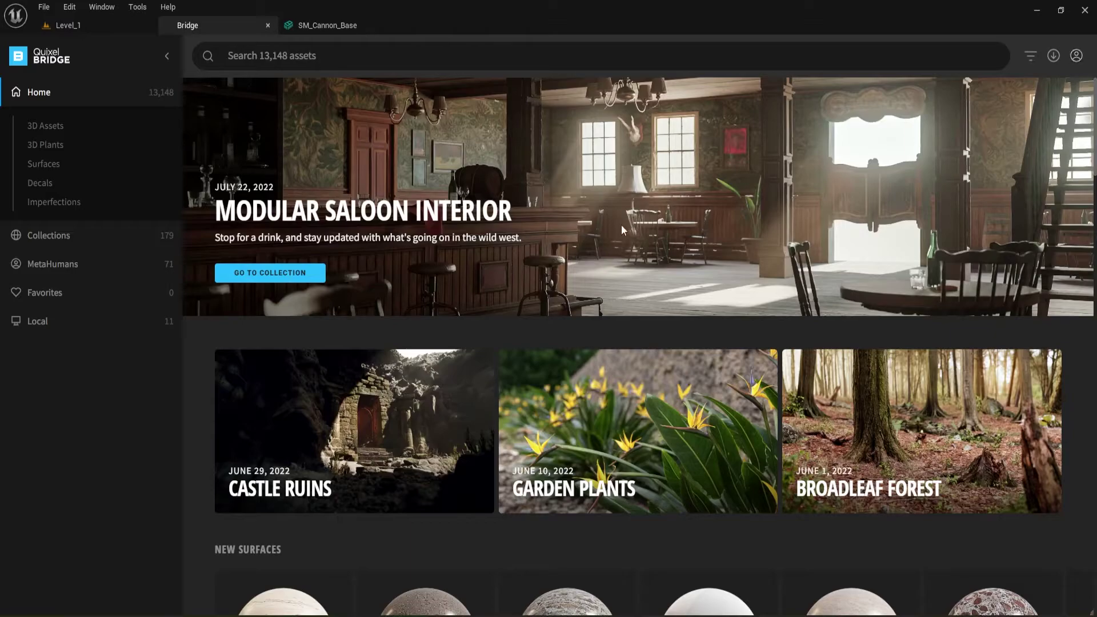
{"action": "left_click", "coordinate": [40, 166]}
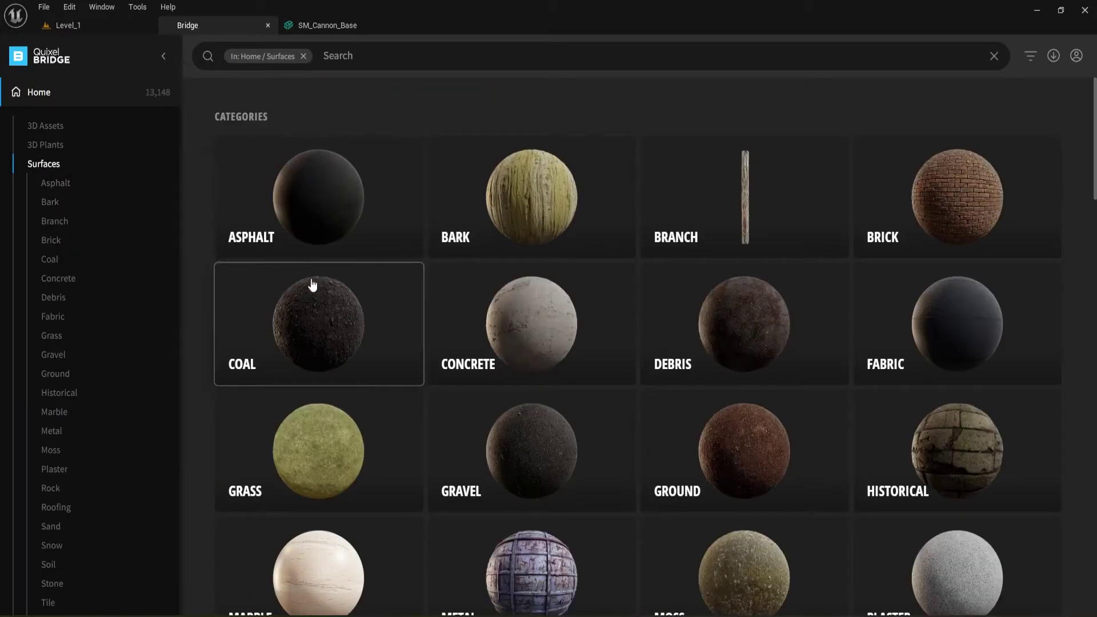
{"action": "scroll", "coordinate": [612, 344], "scroll_direction": "down", "scroll_amount": 2}
{"action": "scroll", "coordinate": [614, 345], "scroll_direction": "up", "scroll_amount": 2}
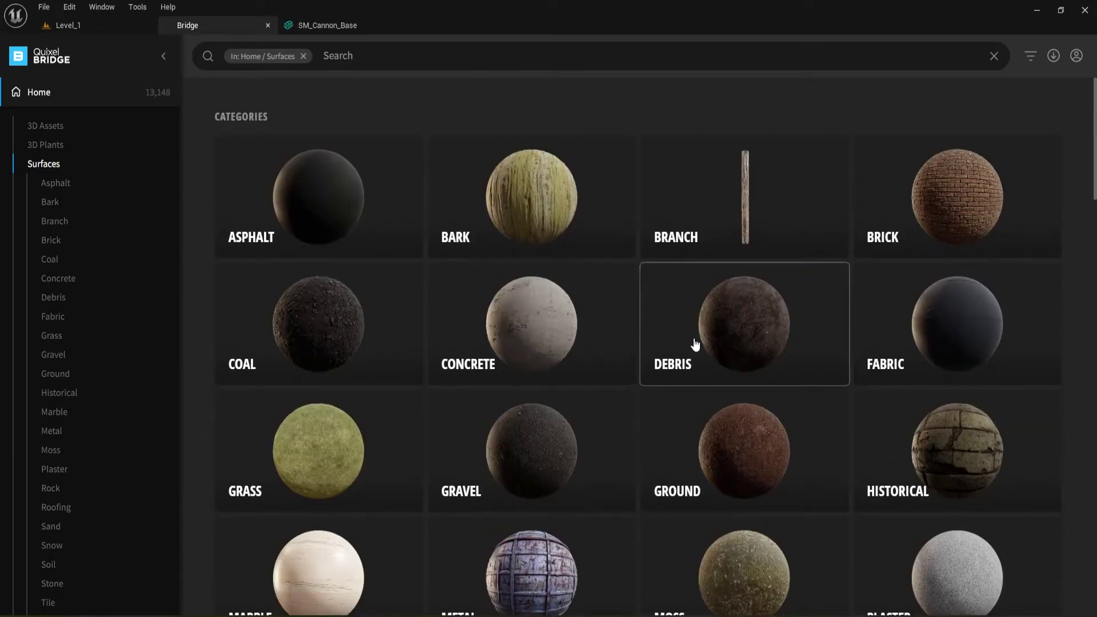
{"action": "left_click", "coordinate": [52, 432]}
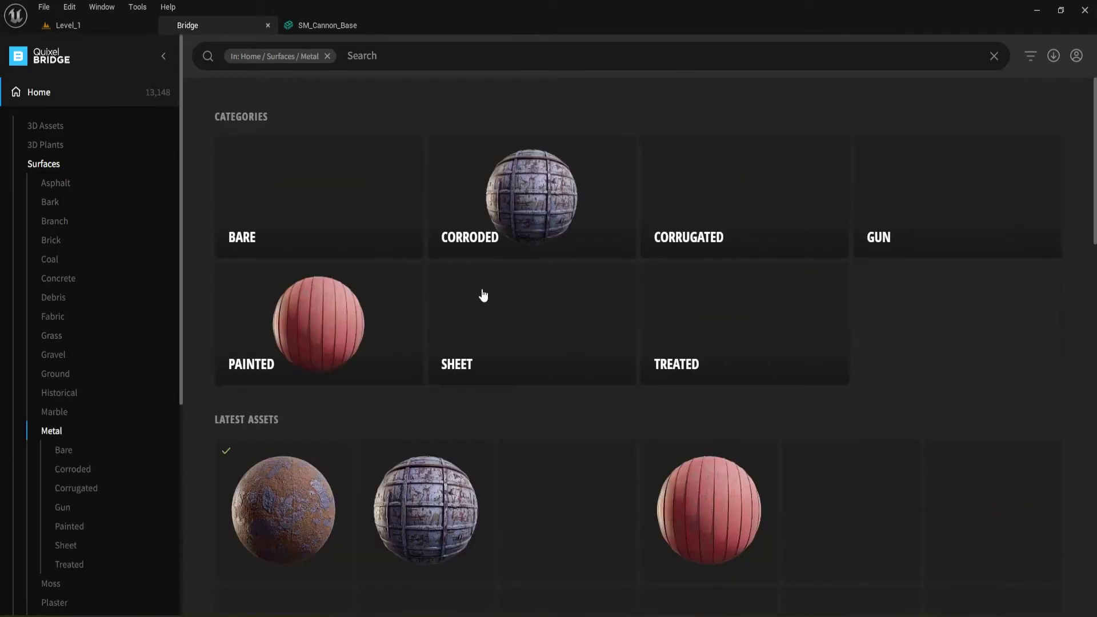
{"action": "left_click", "coordinate": [505, 239]}
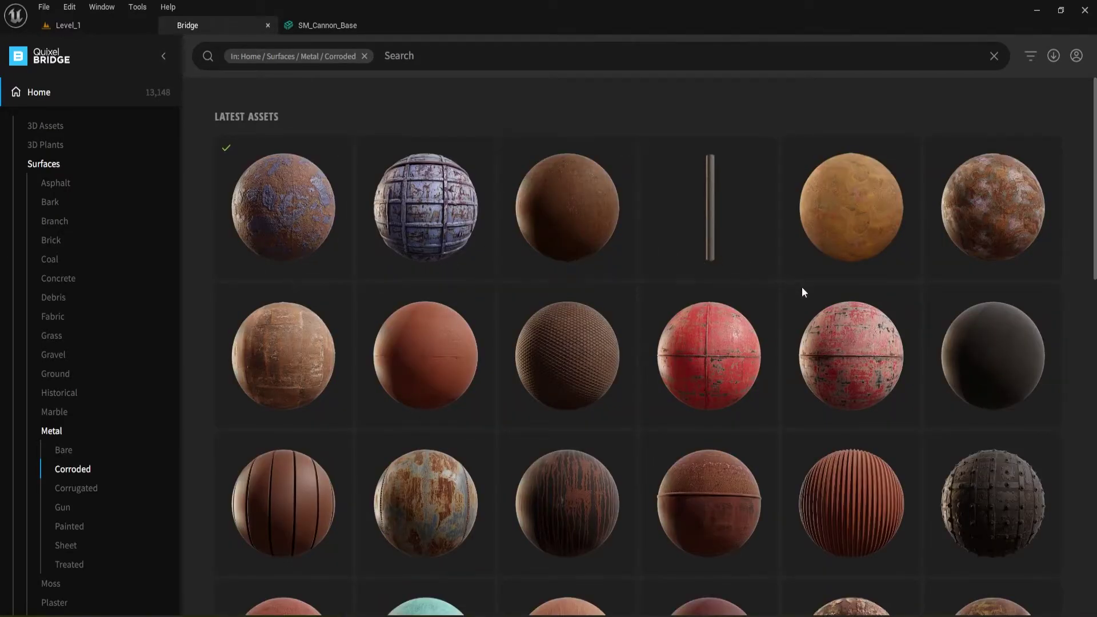
Look through the corroded metal surfaces for one that suits the cannon base, such as Rusty Metal
{"action": "scroll", "coordinate": [968, 366], "scroll_direction": "down", "scroll_amount": 2}
{"action": "scroll", "coordinate": [913, 348], "scroll_direction": "down", "scroll_amount": 4}
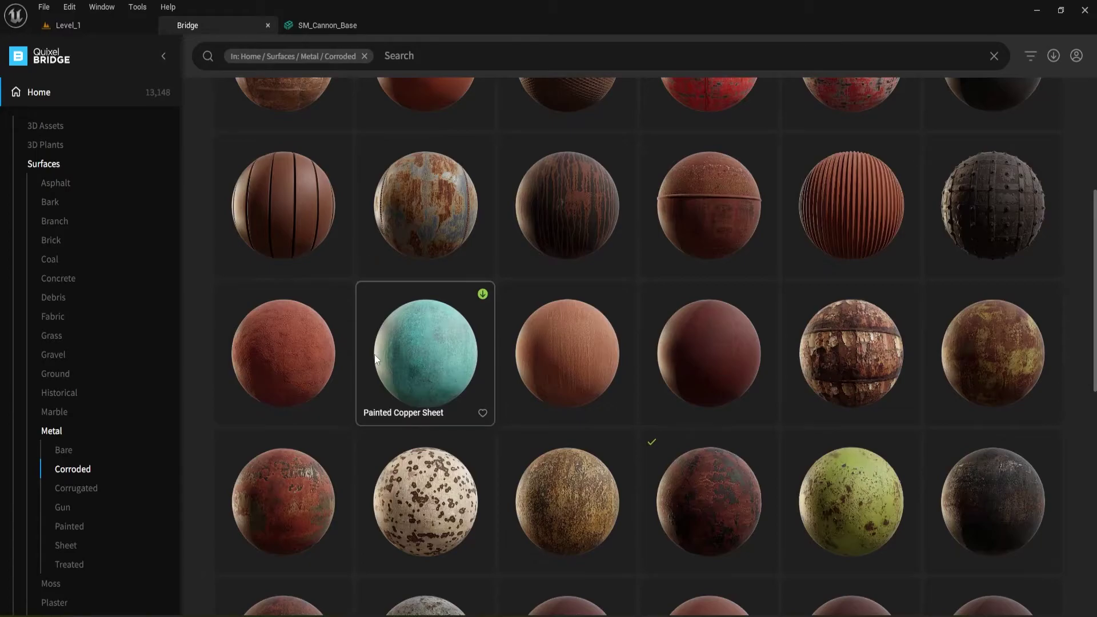
{"action": "scroll", "coordinate": [365, 366], "scroll_direction": "up", "scroll_amount": 3}
{"action": "scroll", "coordinate": [383, 382], "scroll_direction": "down", "scroll_amount": 4}
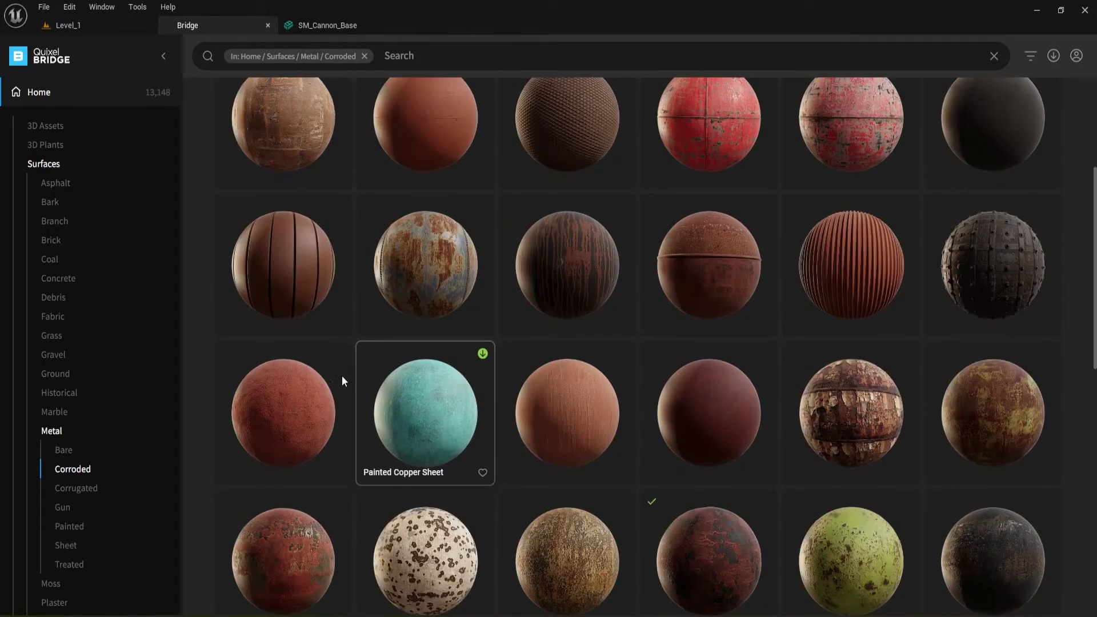
{"action": "scroll", "coordinate": [260, 269], "scroll_direction": "up", "scroll_amount": 4}
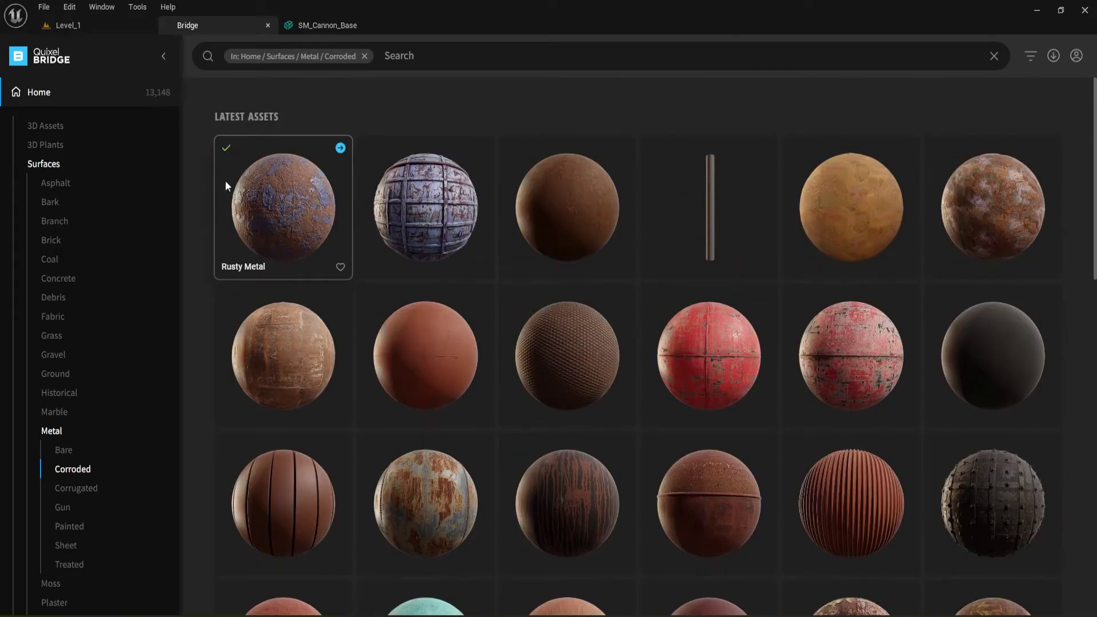
{"action": "left_click", "coordinate": [323, 26]}
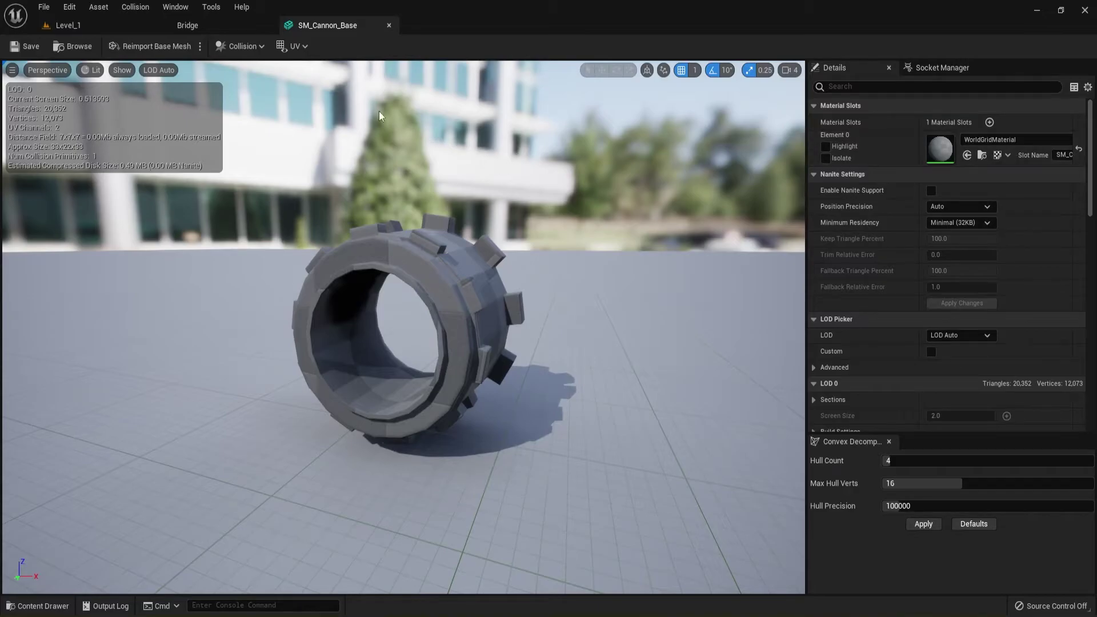
{"action": "left_click", "coordinate": [183, 25]}
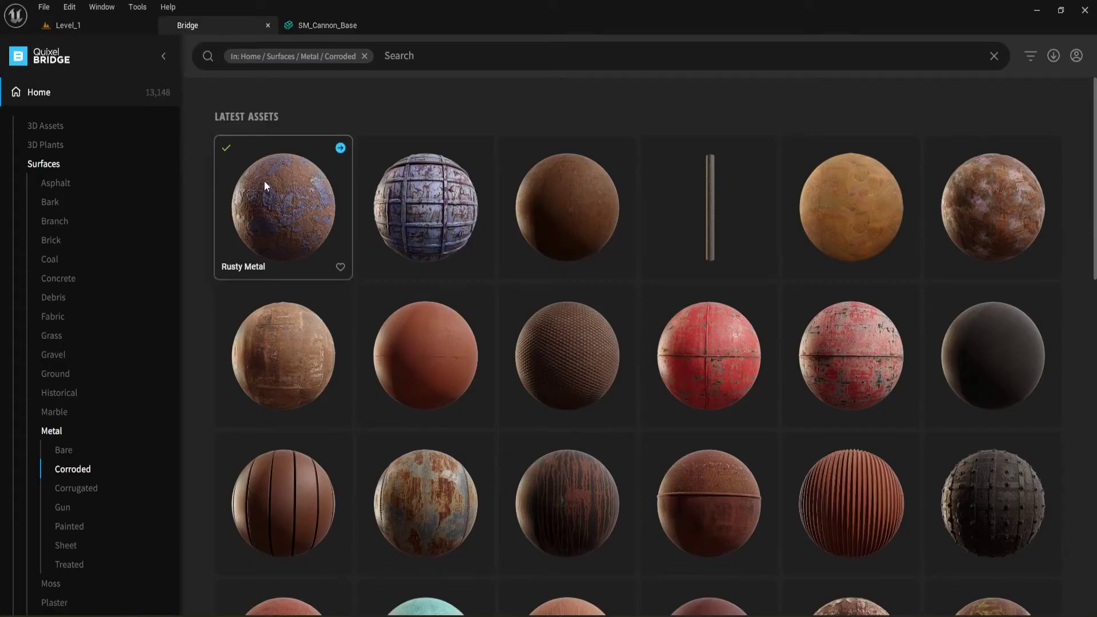
Assign the MI_Rusty_Metal_vmghfhro_2K material instance to the Element 0 material slot of SM_Cannon_Base
{"action": "left_click", "coordinate": [347, 23]}
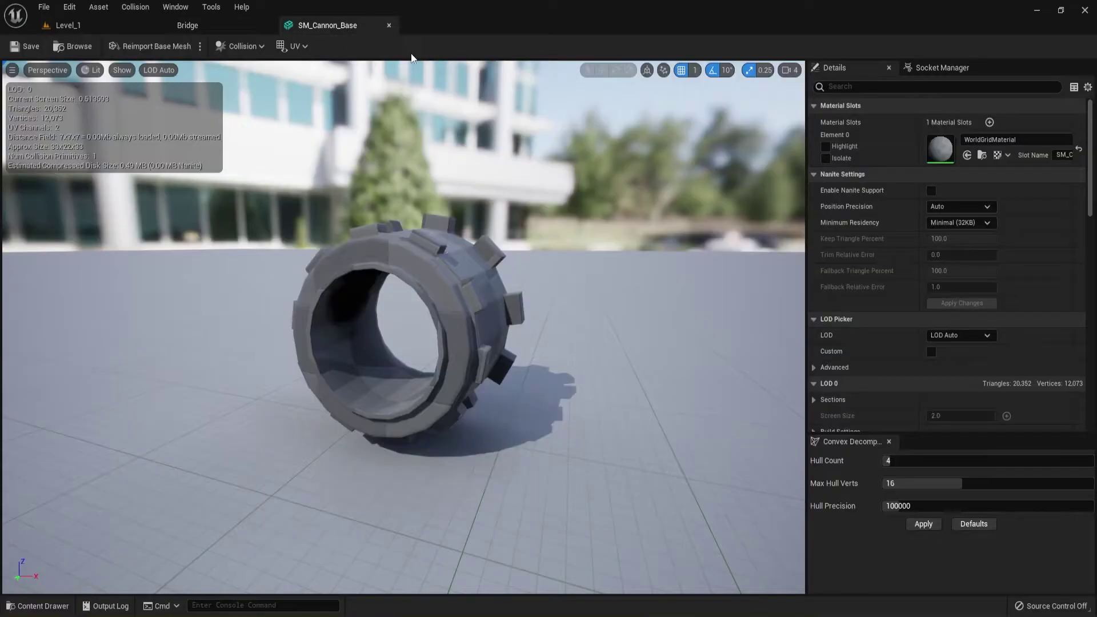
{"action": "left_click", "coordinate": [1016, 143]}
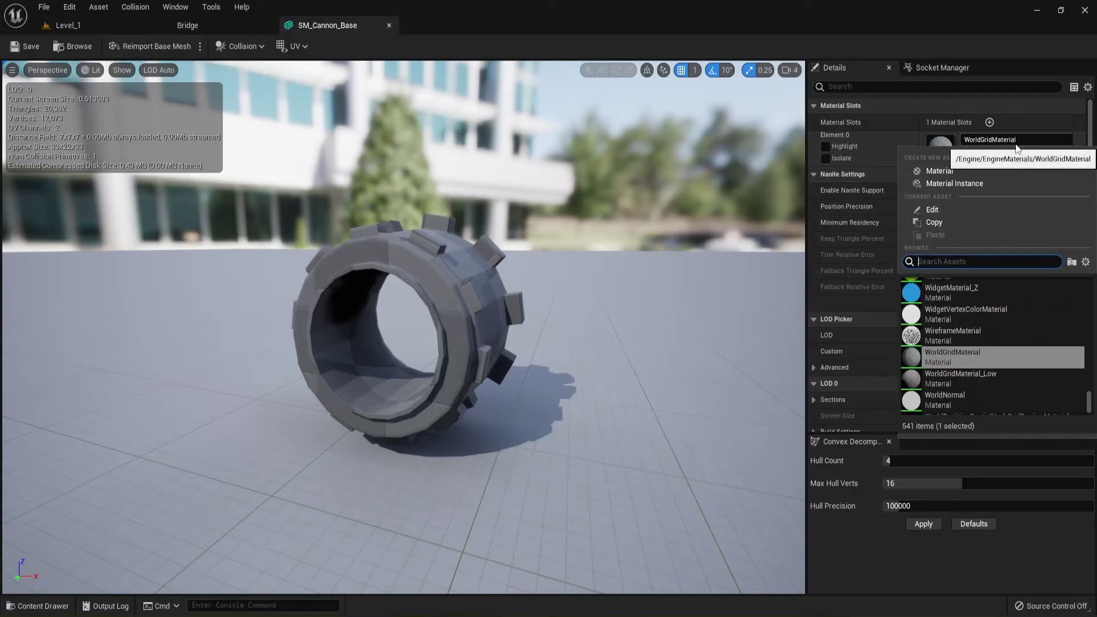
{"action": "type", "text": "MI_"}
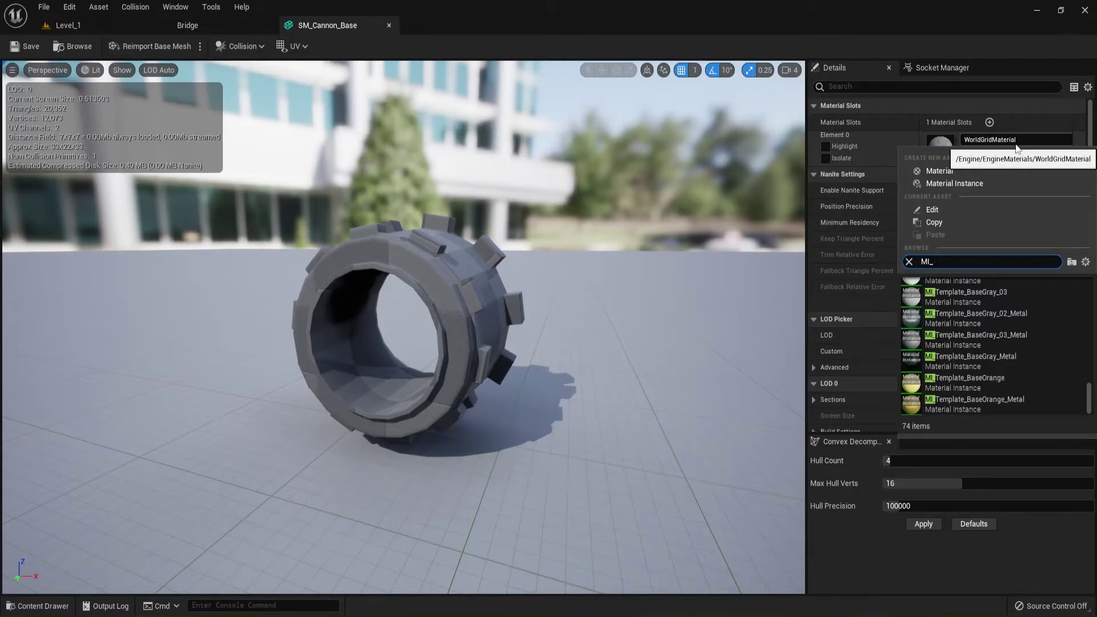
{"action": "type", "text": "ru"}
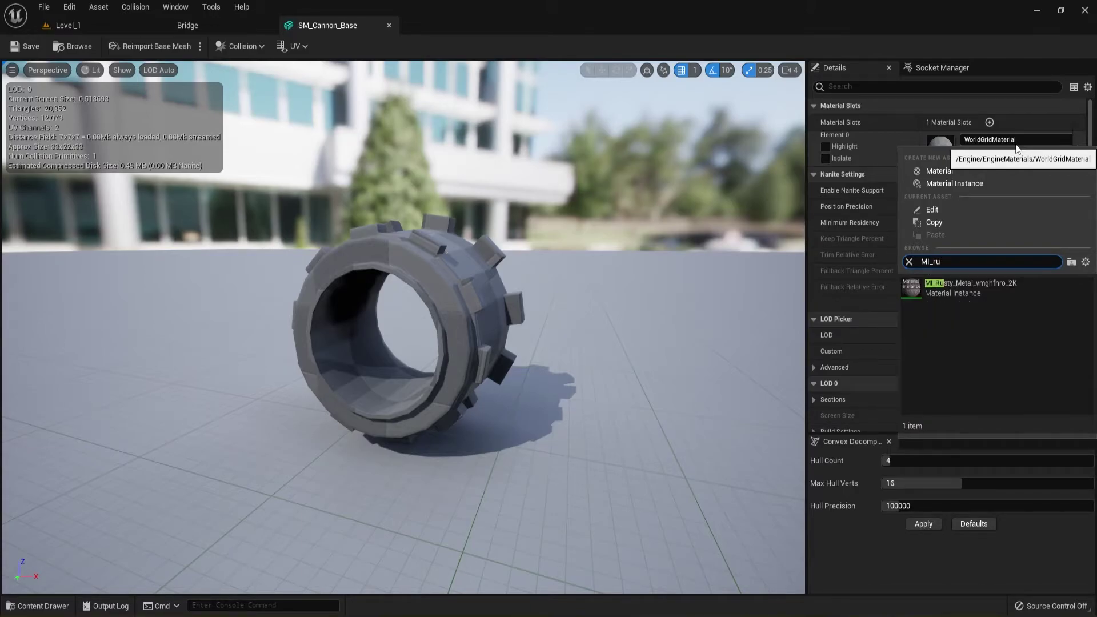
{"action": "type", "text": "s"}
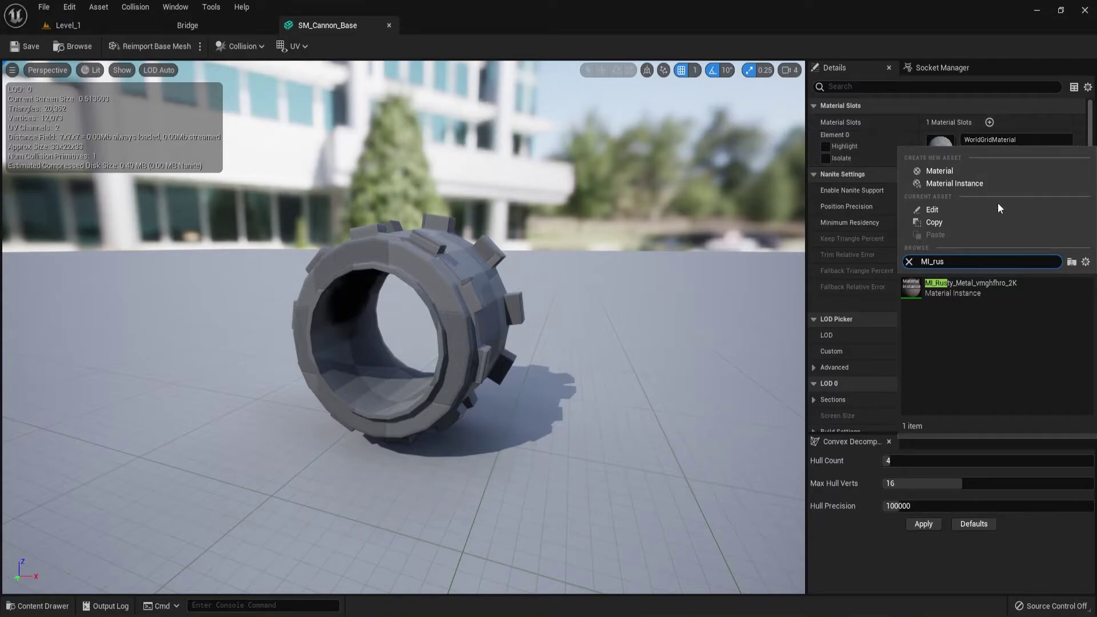
{"action": "left_click", "coordinate": [969, 288]}
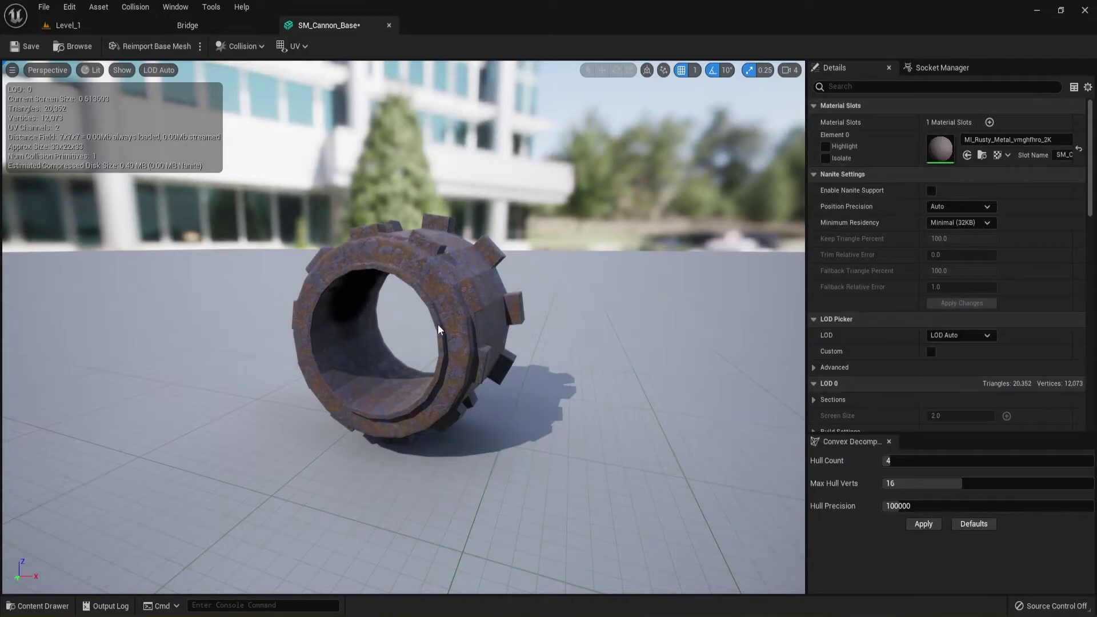
{"action": "left_click", "coordinate": [107, 26]}
{"action": "left_click", "coordinate": [197, 25]}
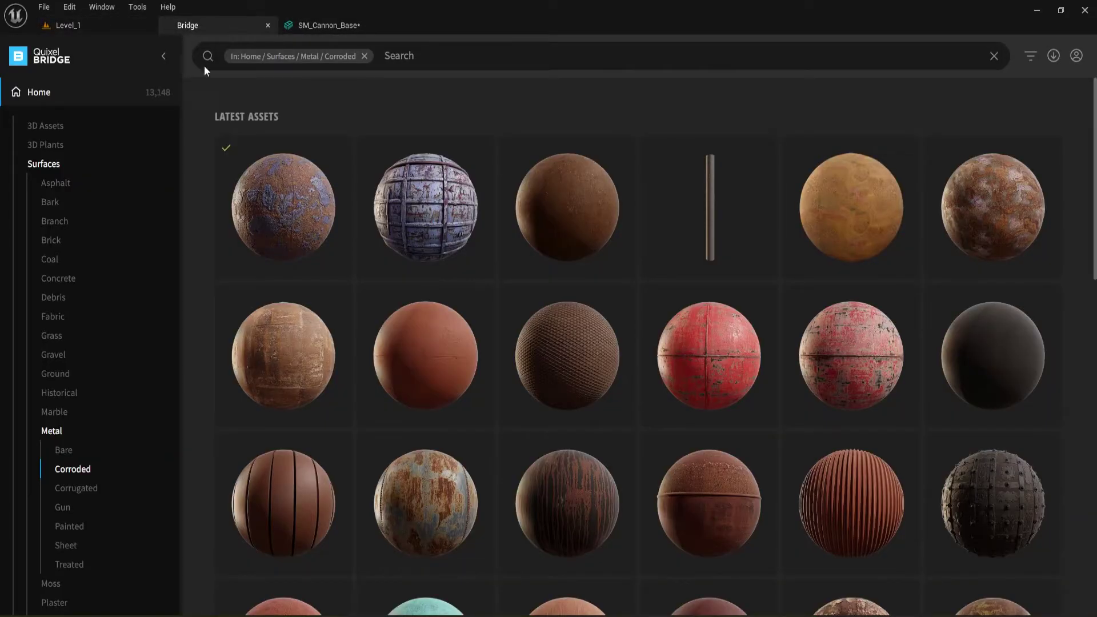
{"action": "left_click", "coordinate": [74, 29]}
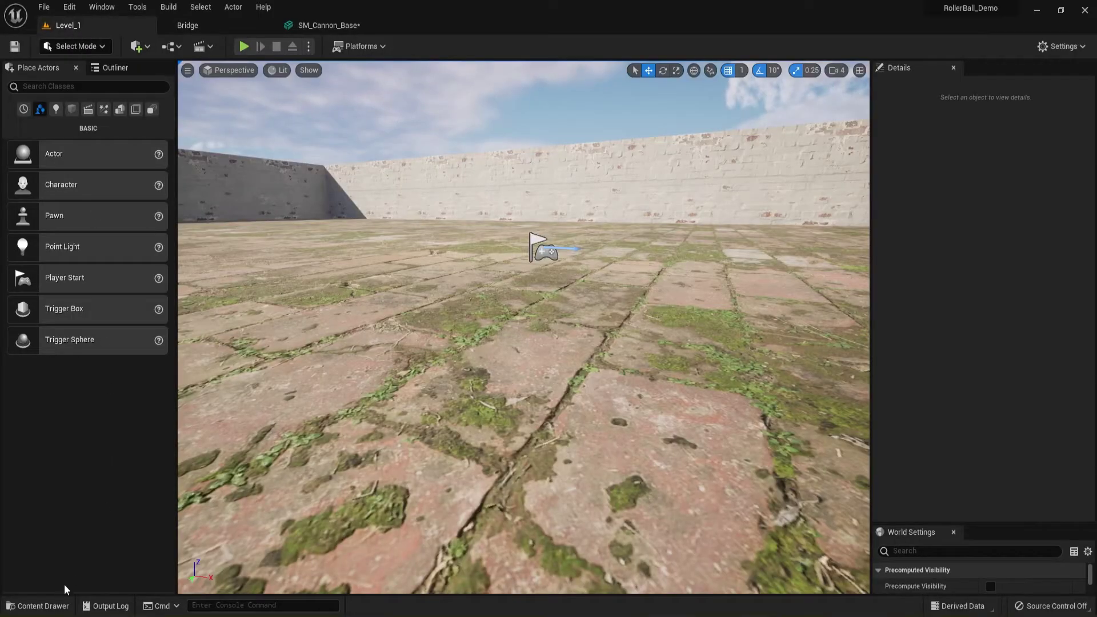
{"action": "left_click", "coordinate": [59, 604]}
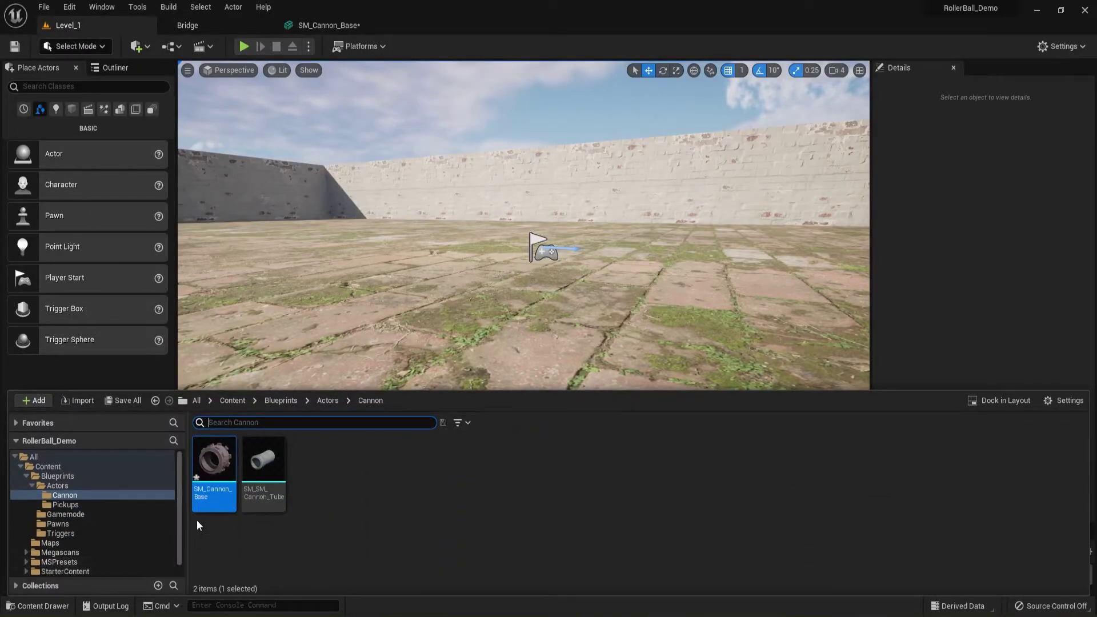
{"action": "left_click", "coordinate": [311, 25]}
Download the Rusty Shipping Container surface in Quixel Bridge and export the Rusty Metal surface to the project
{"action": "left_click", "coordinate": [174, 25]}
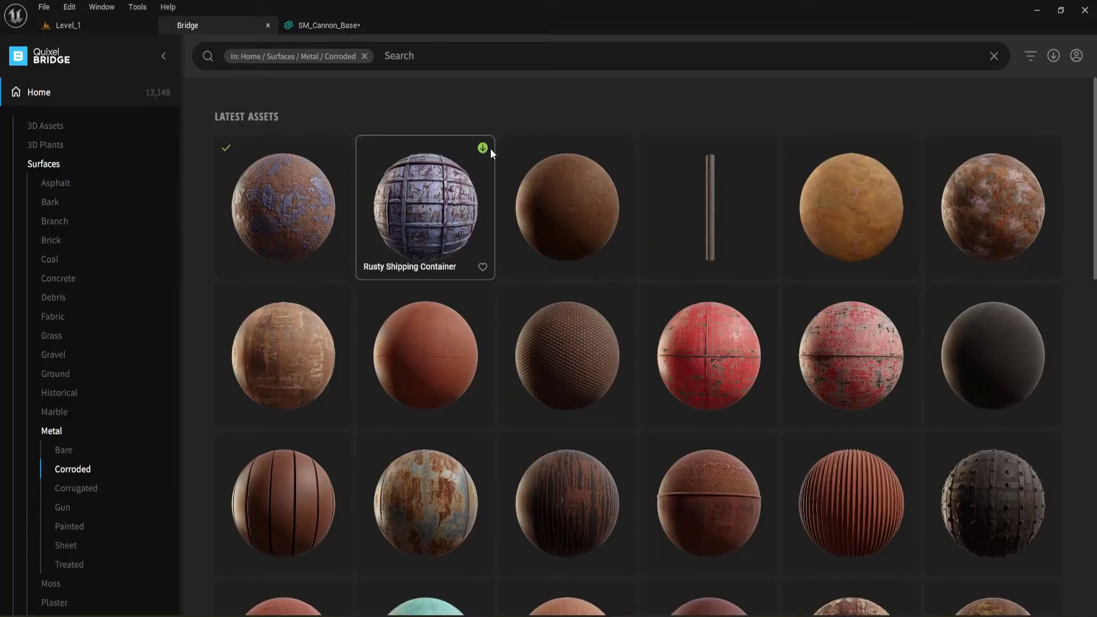
{"action": "left_click", "coordinate": [483, 148]}
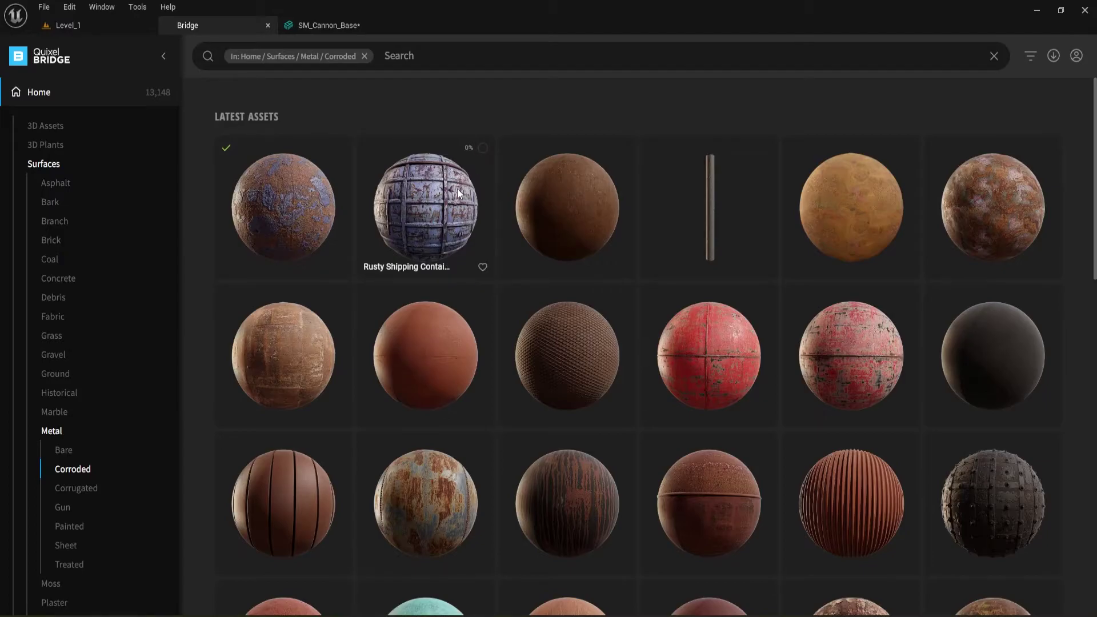
{"action": "left_click", "coordinate": [340, 148]}
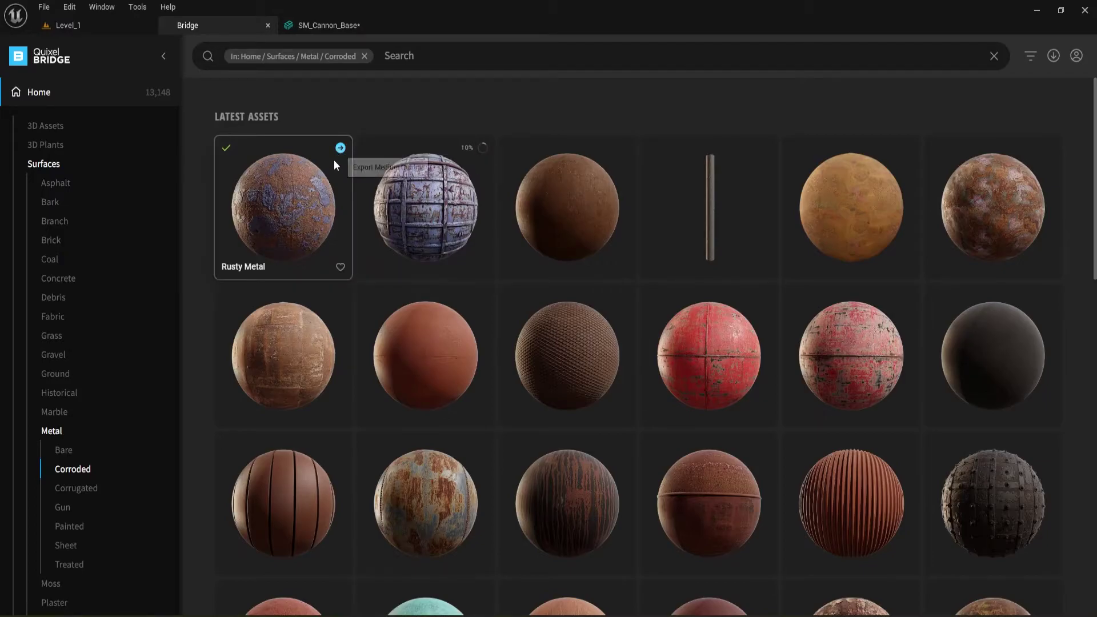
Open the MI_Rusty_Metal material instance from the Rusty_Metal_vmghfhro folder inside Content/Megascans/Surfaces
{"action": "left_click", "coordinate": [80, 23]}
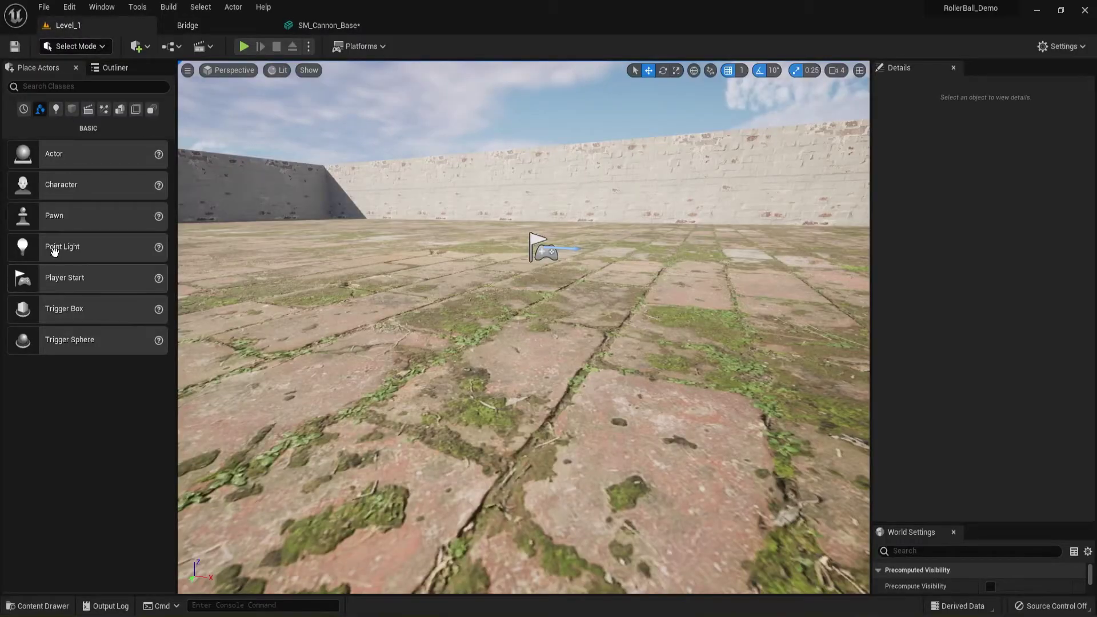
{"action": "left_click", "coordinate": [48, 606]}
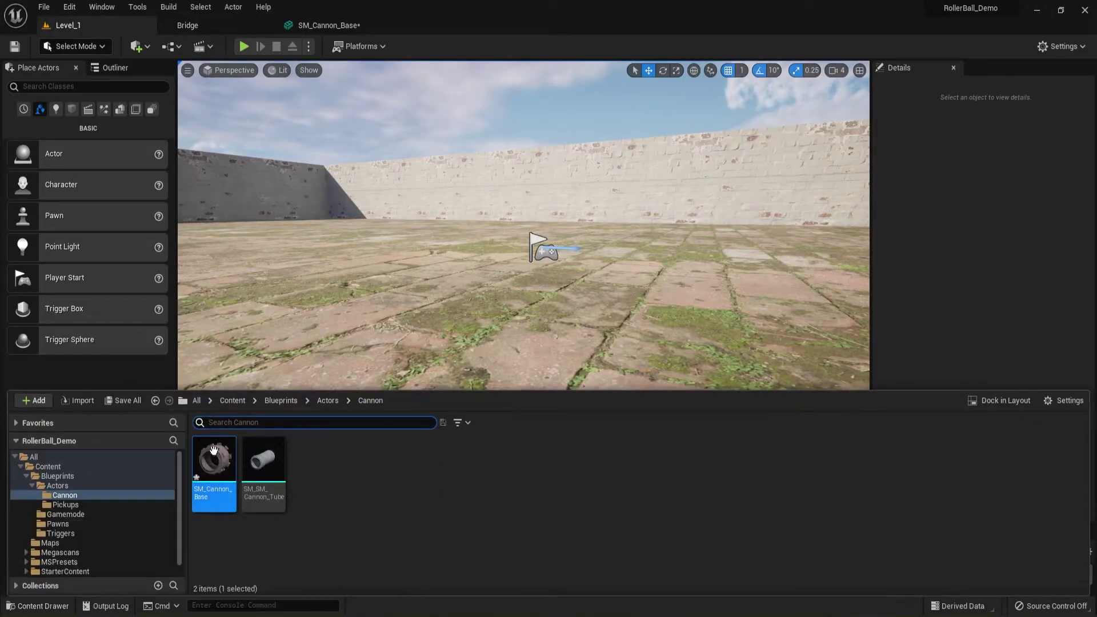
{"action": "left_click", "coordinate": [233, 401]}
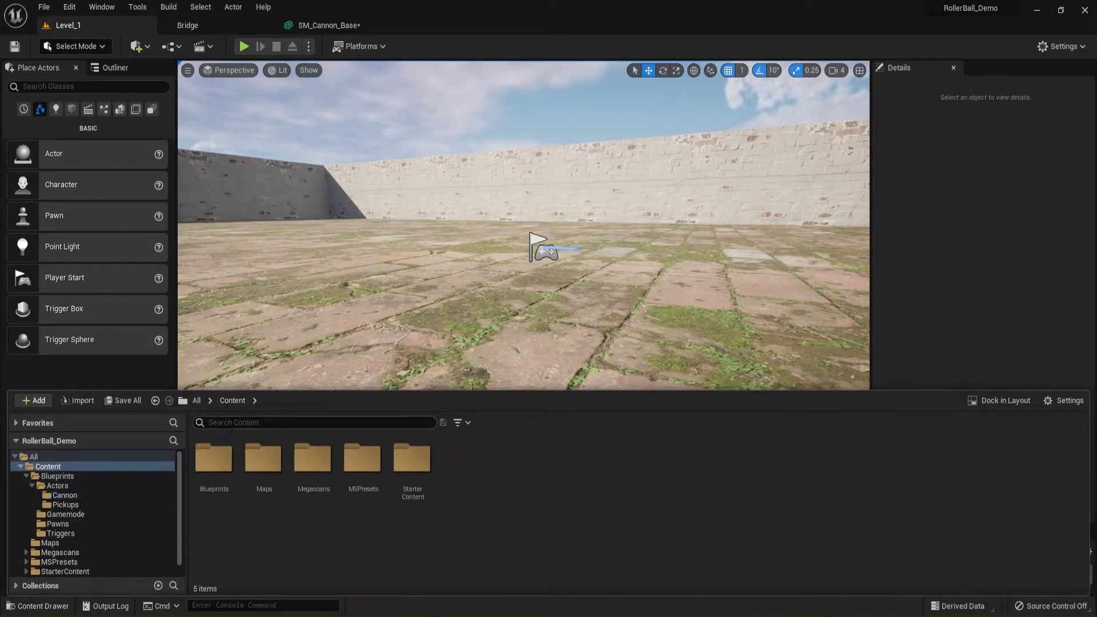
{"action": "double_click", "coordinate": [323, 465]}
{"action": "left_click", "coordinate": [226, 459]}
{"action": "double_click", "coordinate": [226, 459]}
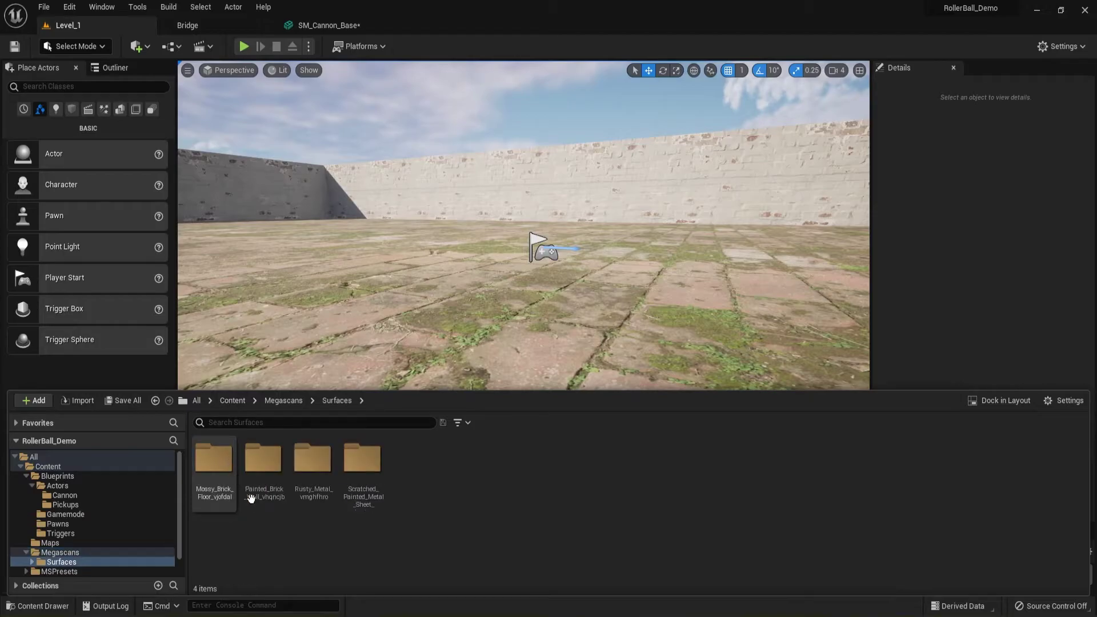
{"action": "double_click", "coordinate": [313, 468]}
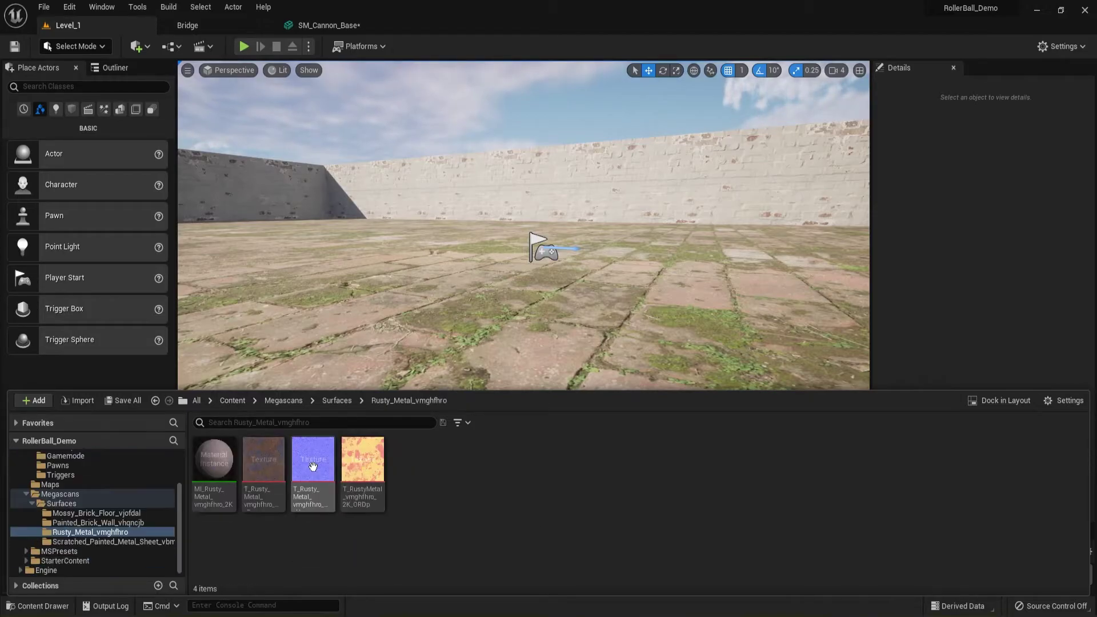
{"action": "double_click", "coordinate": [235, 464]}
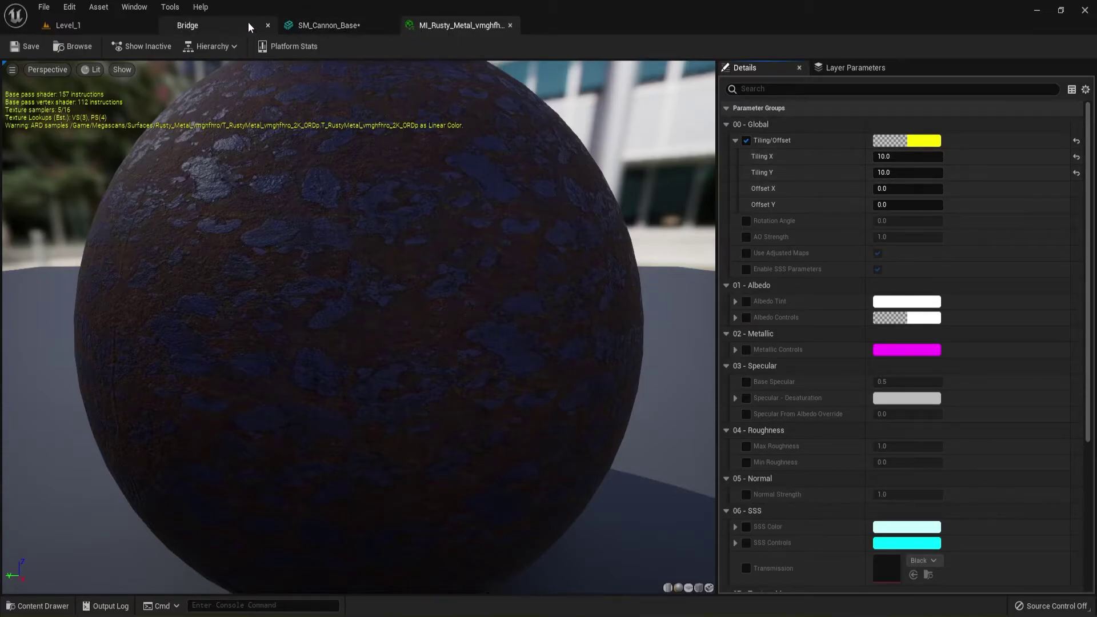
Inspect the rusty metal texture up close on the cannon base, close SM_Cannon_Base and return to the Rusty Metal material instance
{"action": "left_click", "coordinate": [328, 25]}
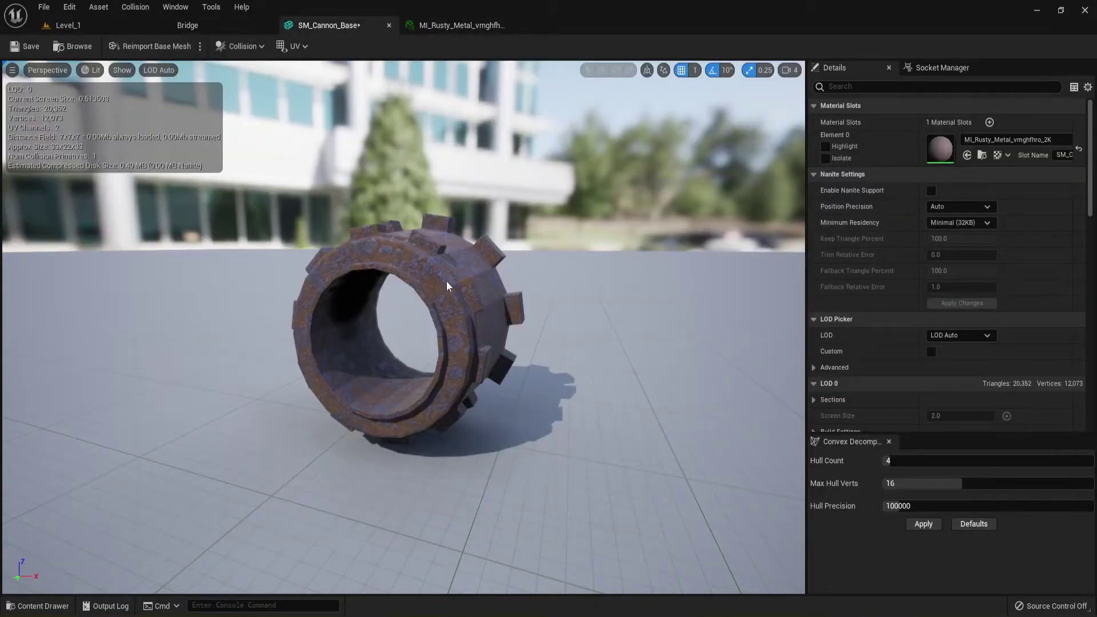
{"action": "left_click_drag", "start_coordinate": [448, 283], "coordinate": [531, 286]}
{"action": "scroll", "coordinate": [448, 278], "scroll_direction": "up", "scroll_amount": 6}
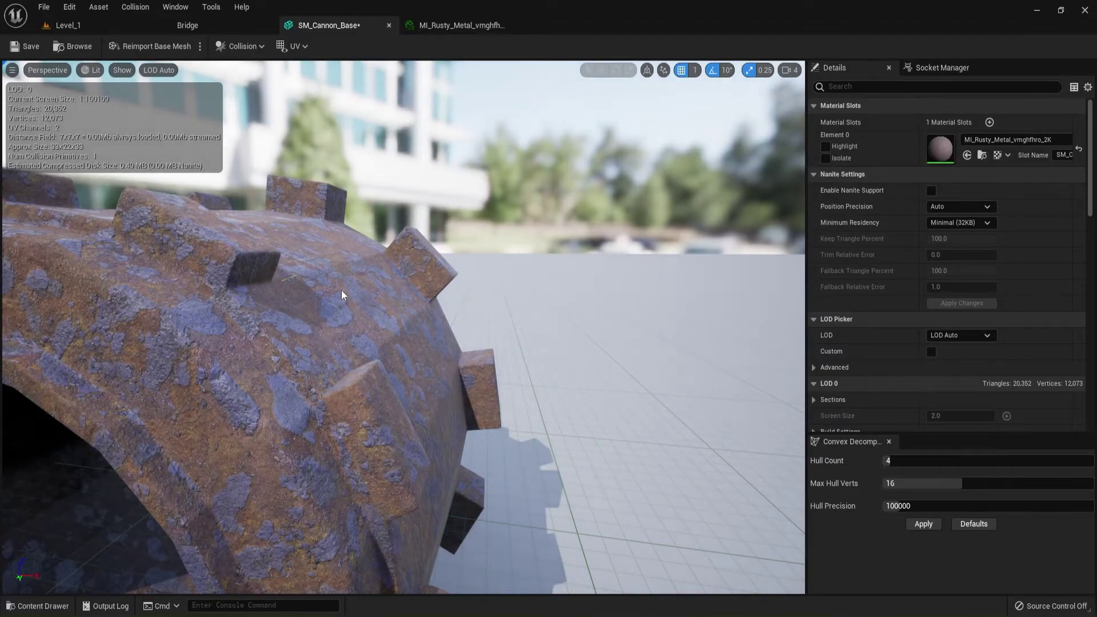
{"action": "left_click", "coordinate": [388, 25]}
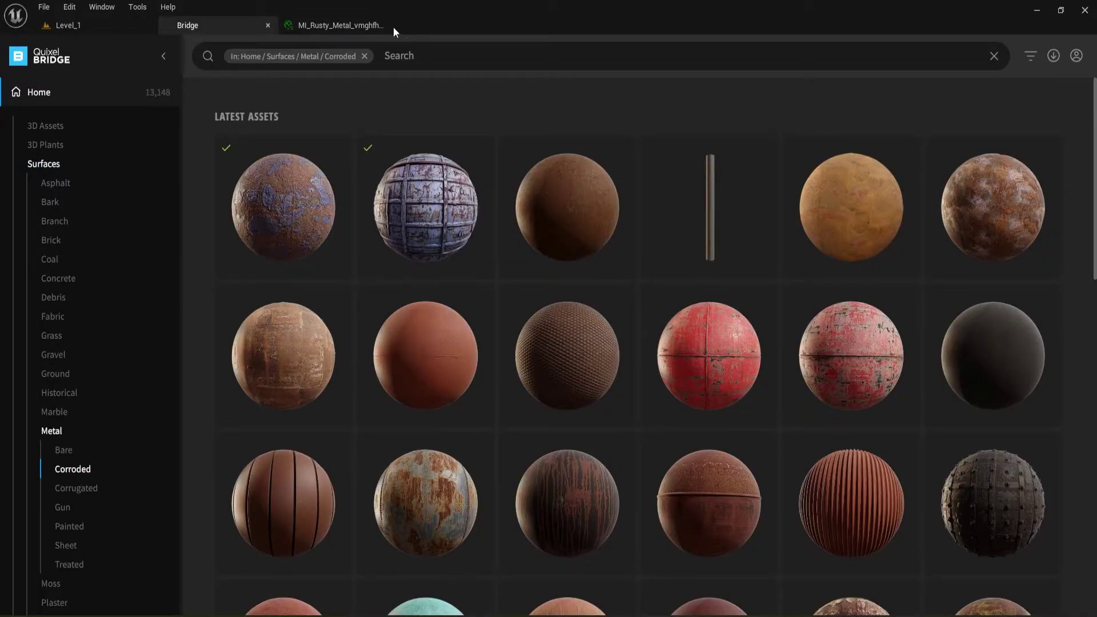
{"action": "left_click", "coordinate": [372, 25]}
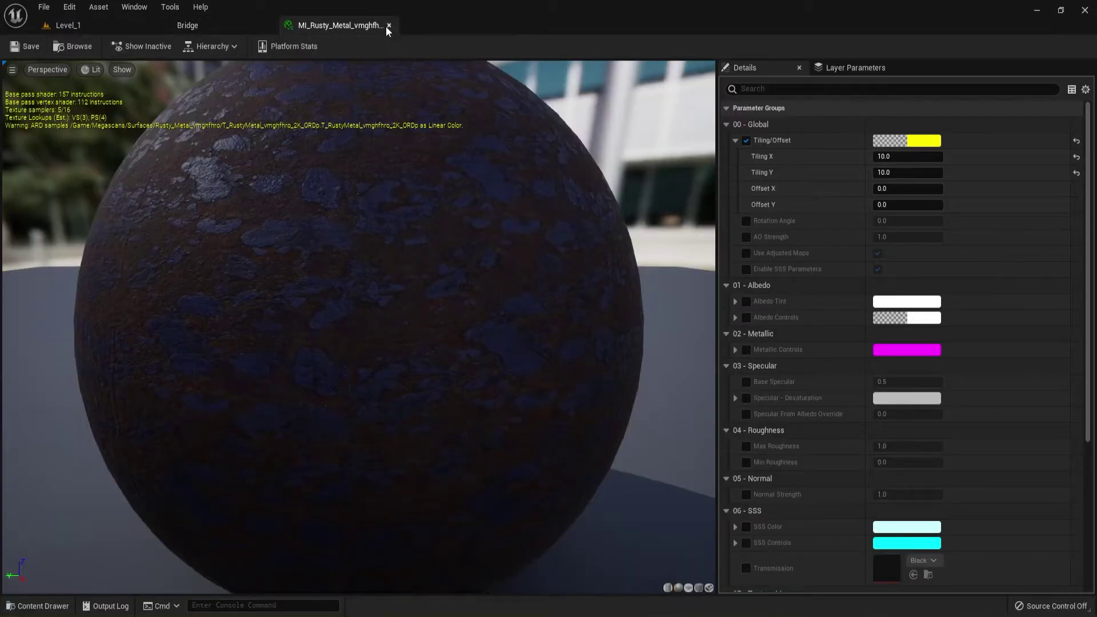
Close the Rusty Metal material instance and open the SM_SM_Cannon_Tube mesh from Content/Blueprints/Actors/Cannon
{"action": "left_click", "coordinate": [389, 25]}
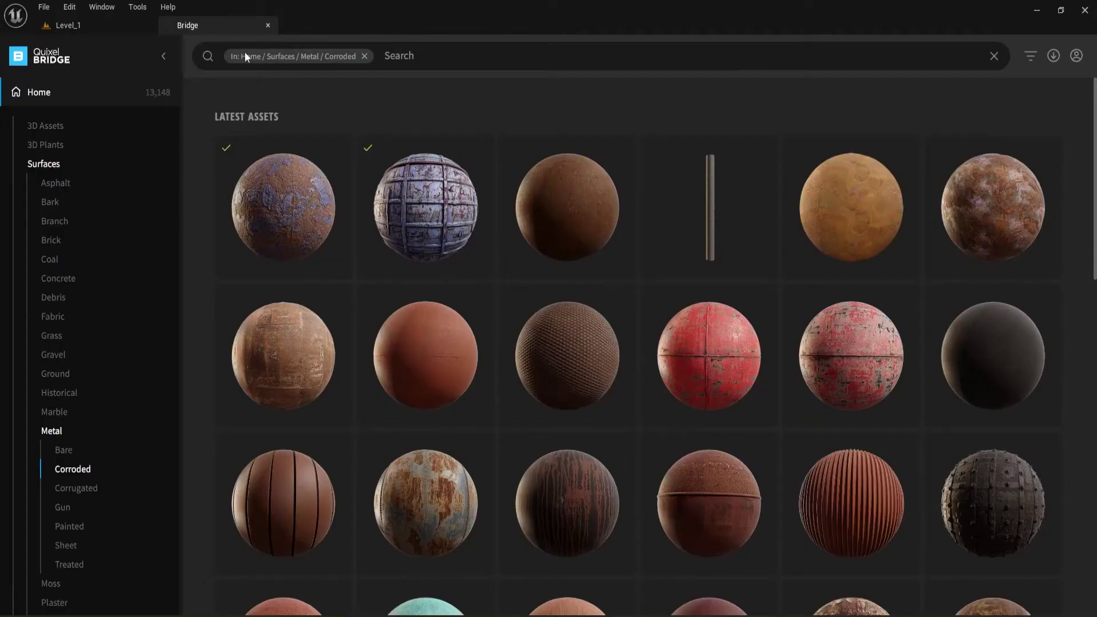
{"action": "left_click", "coordinate": [59, 25]}
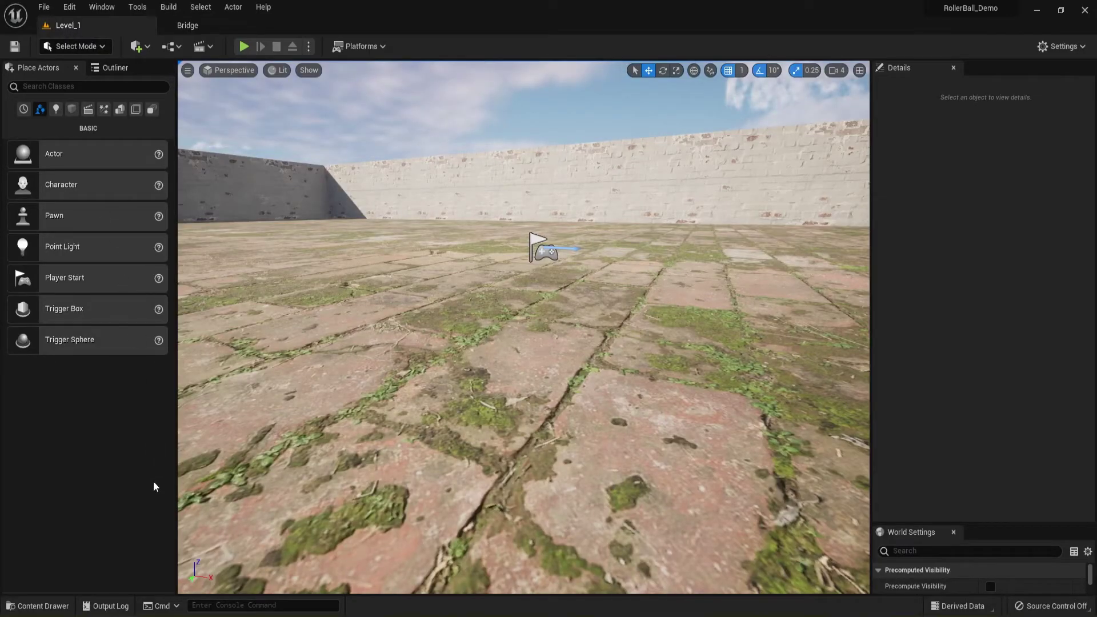
{"action": "left_click", "coordinate": [40, 605]}
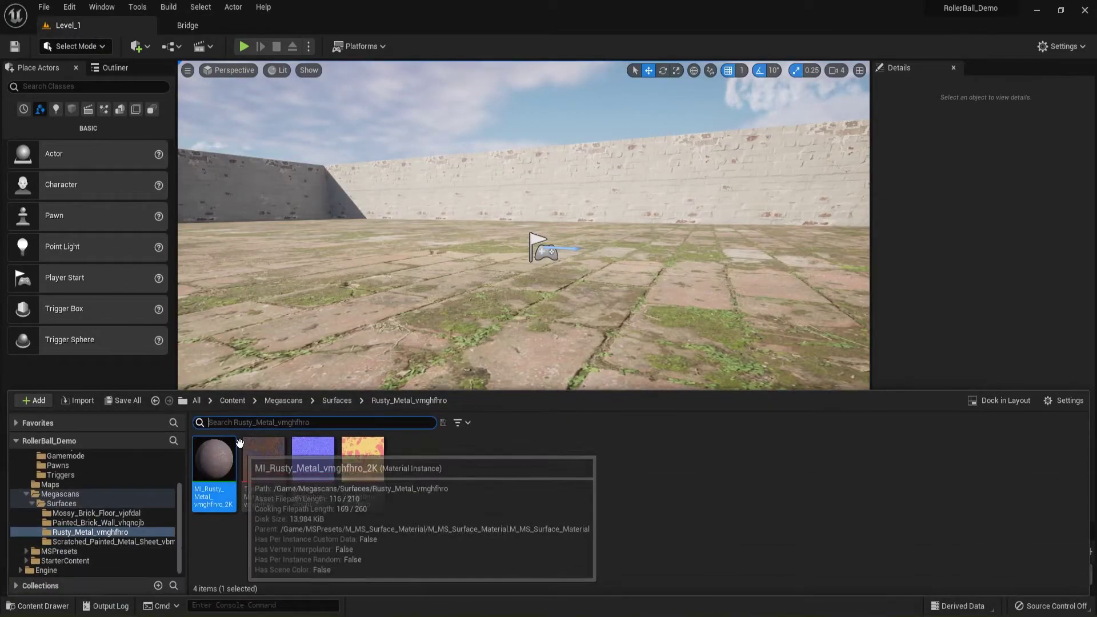
{"action": "left_click", "coordinate": [232, 400]}
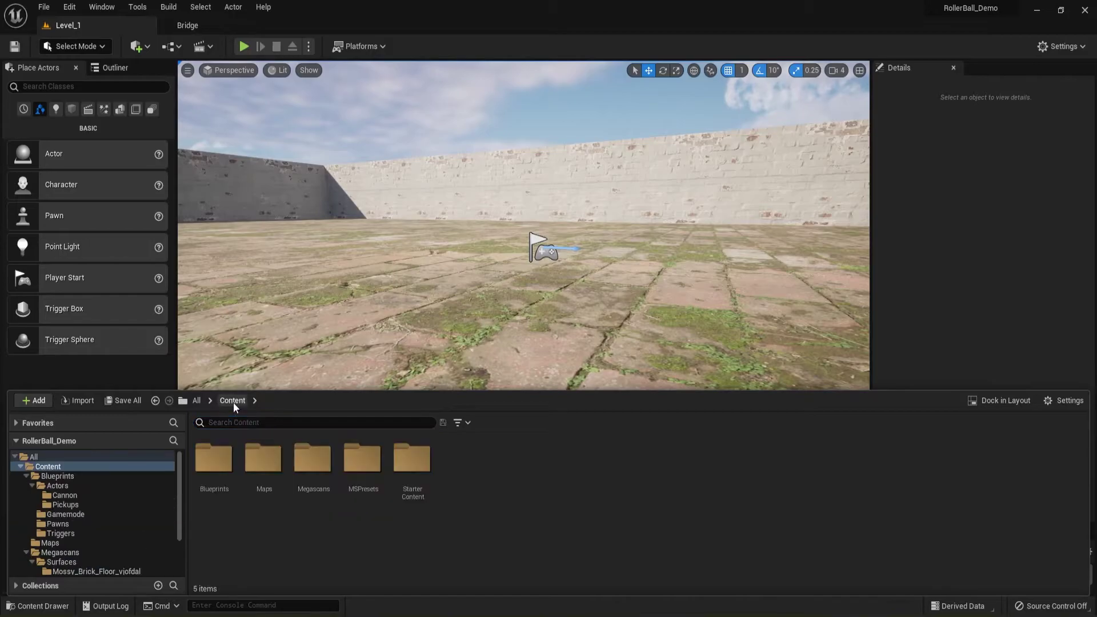
{"action": "double_click", "coordinate": [215, 459]}
{"action": "double_click", "coordinate": [226, 463]}
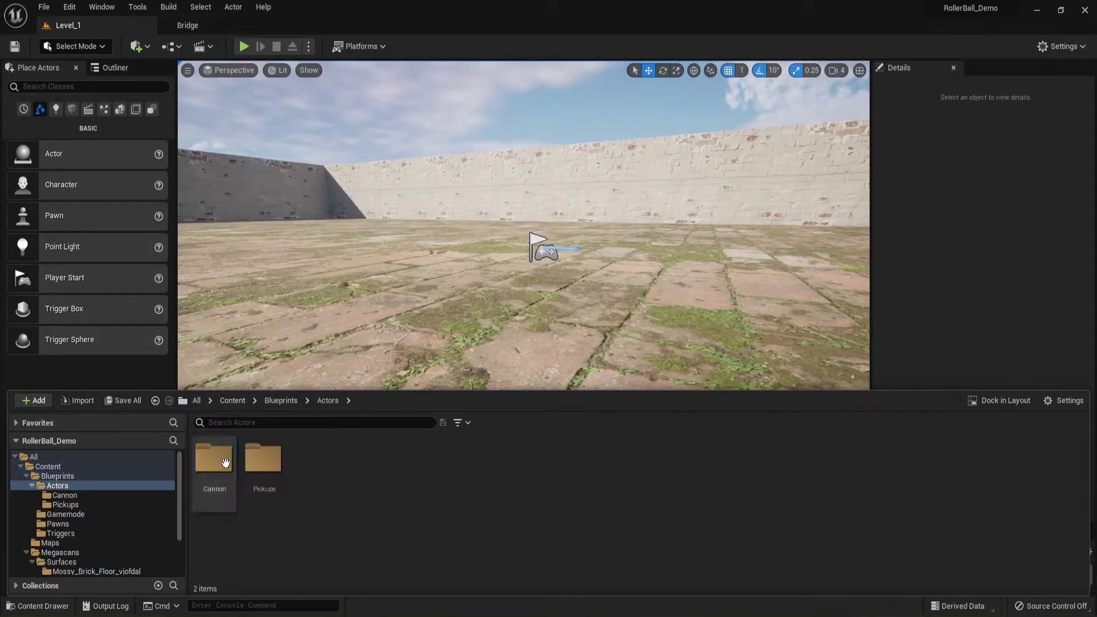
{"action": "double_click", "coordinate": [207, 463]}
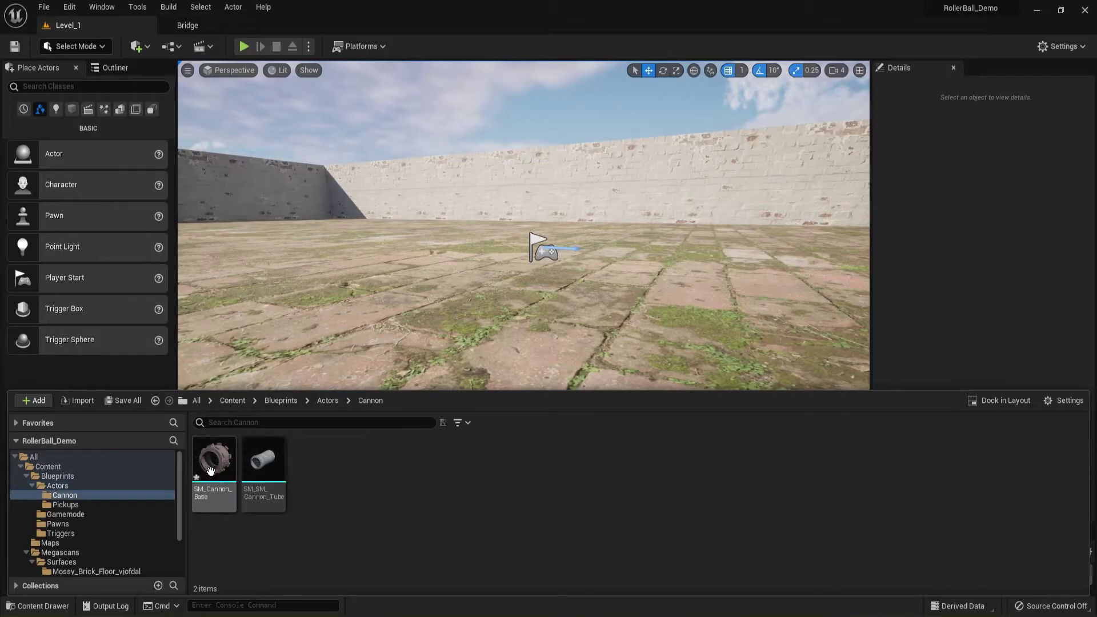
{"action": "double_click", "coordinate": [258, 468]}
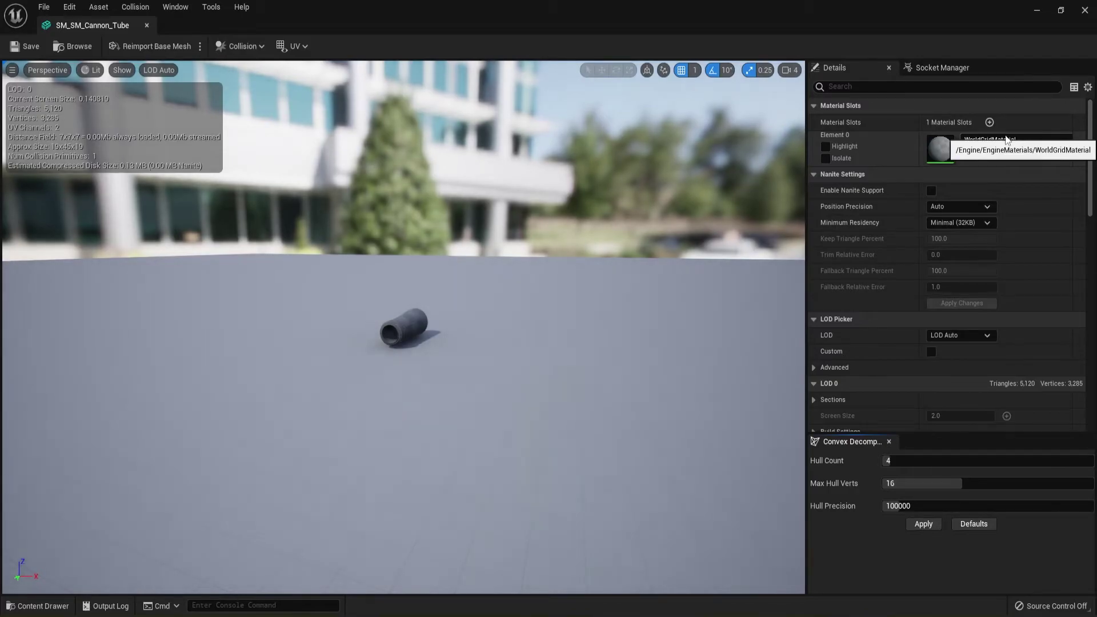
Assign the M_Metal_Copper material to the Element 0 material slot of SM_SM_Cannon_Tube and check it up close
{"action": "left_click", "coordinate": [1006, 140]}
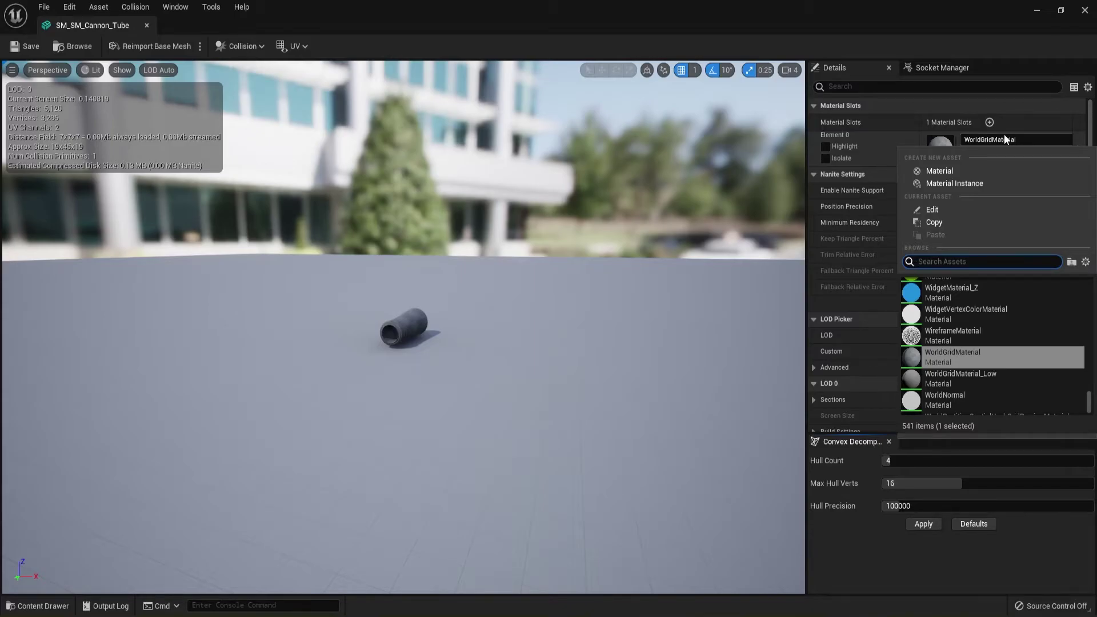
{"action": "type", "text": "M_"}
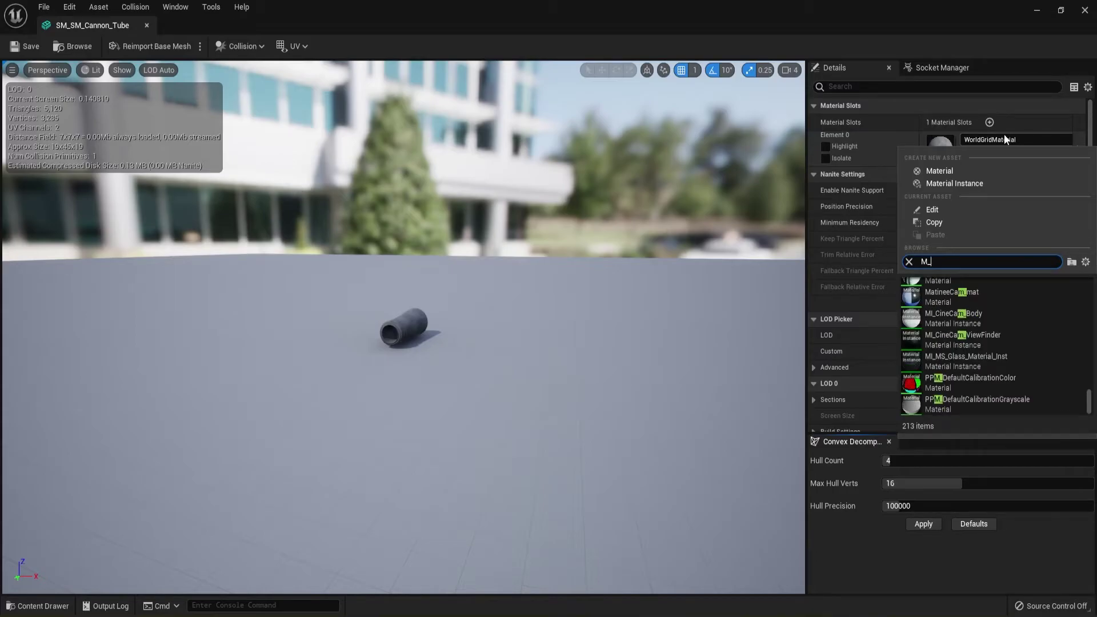
{"action": "type", "text": "metal"}
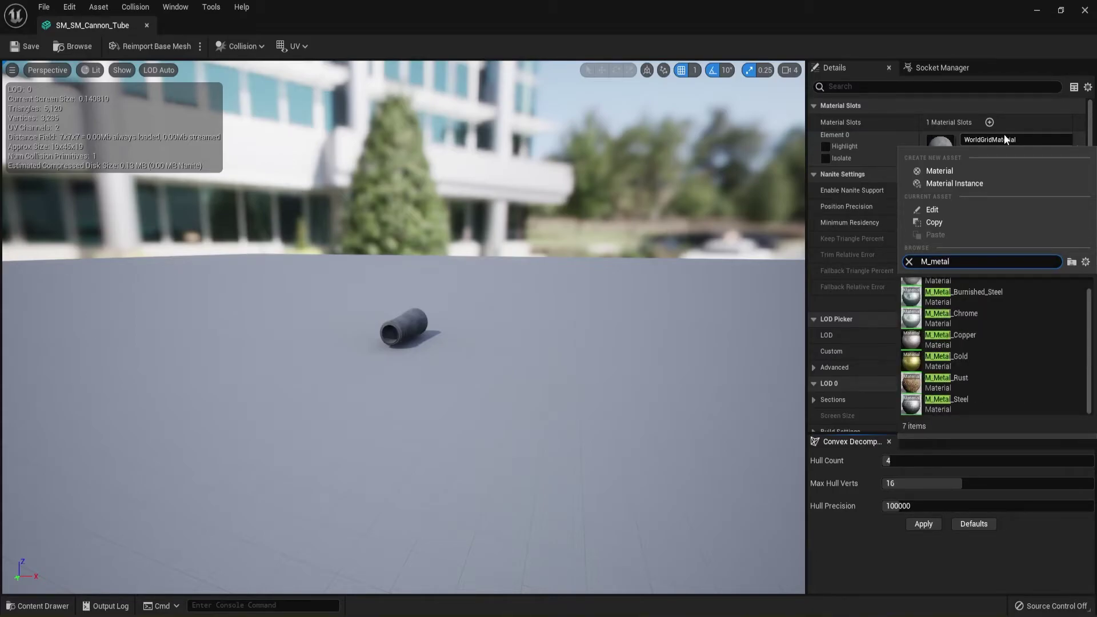
{"action": "left_click", "coordinate": [944, 341]}
{"action": "left_click_drag", "start_coordinate": [381, 385], "coordinate": [318, 270]}
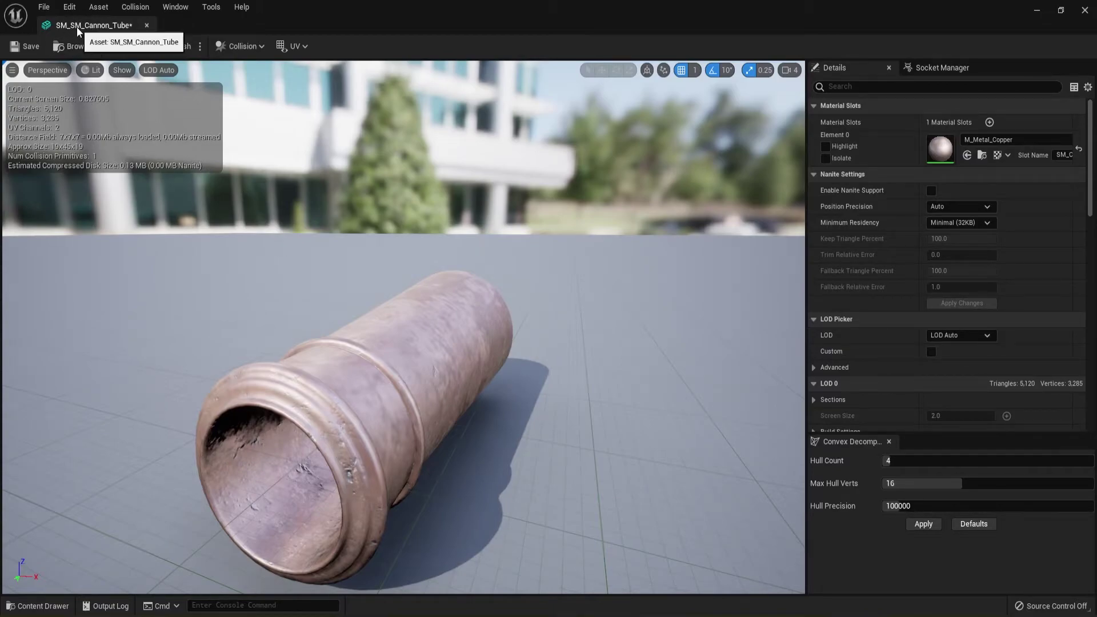
Dock the SM_SM_Cannon_Tube editor beside the other open editors, save the mesh and close it to return to Level_1
{"action": "left_click_drag", "start_coordinate": [78, 31], "coordinate": [284, 26]}
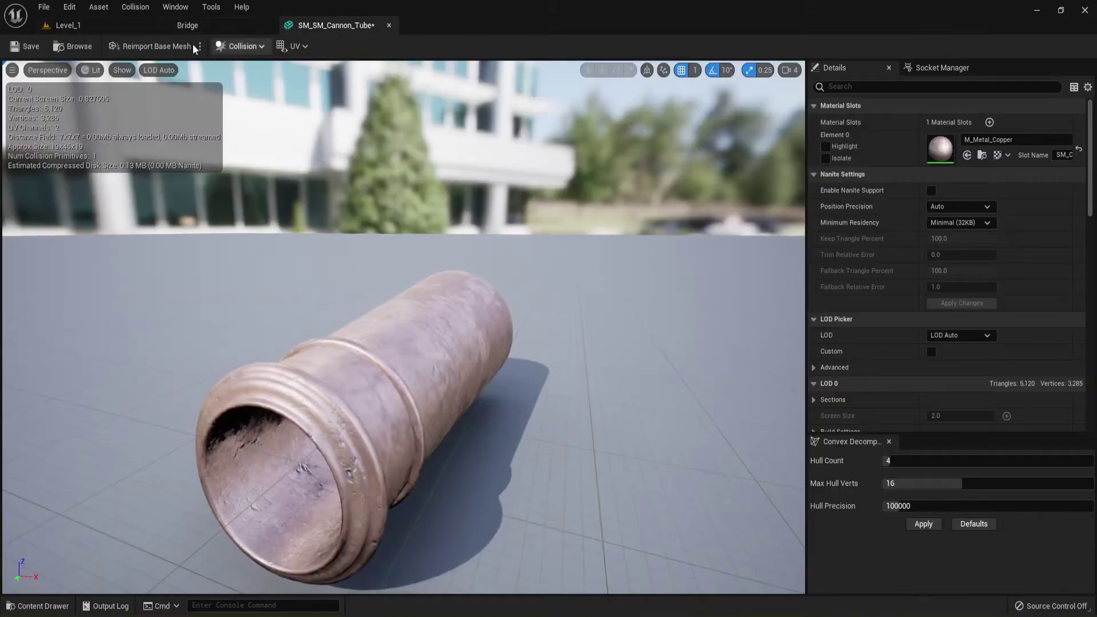
{"action": "left_click", "coordinate": [25, 47]}
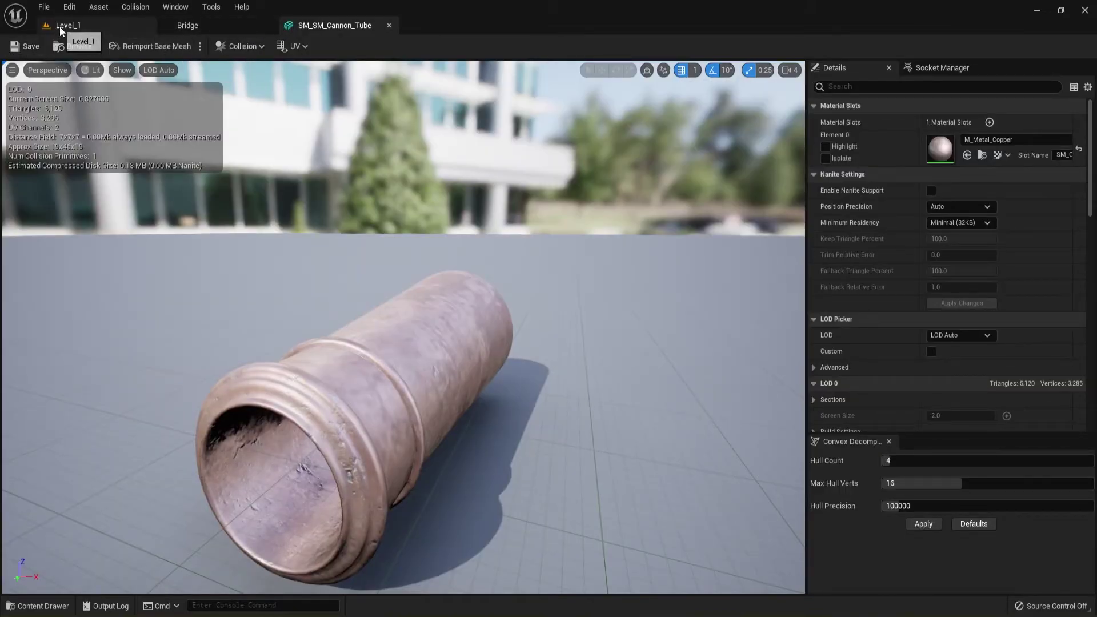
{"action": "left_click", "coordinate": [390, 26]}
{"action": "left_click", "coordinate": [106, 24]}
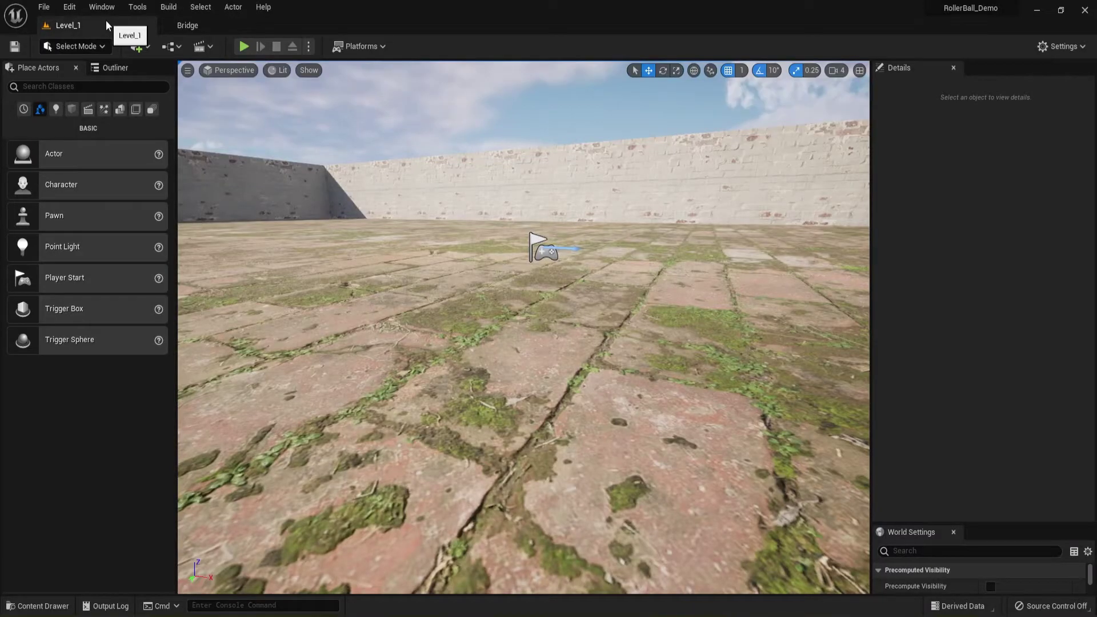
Reopen SM_Cannon_Base from the Cannon folder, save its material change and close it to return to Level_1
{"action": "left_click", "coordinate": [38, 605]}
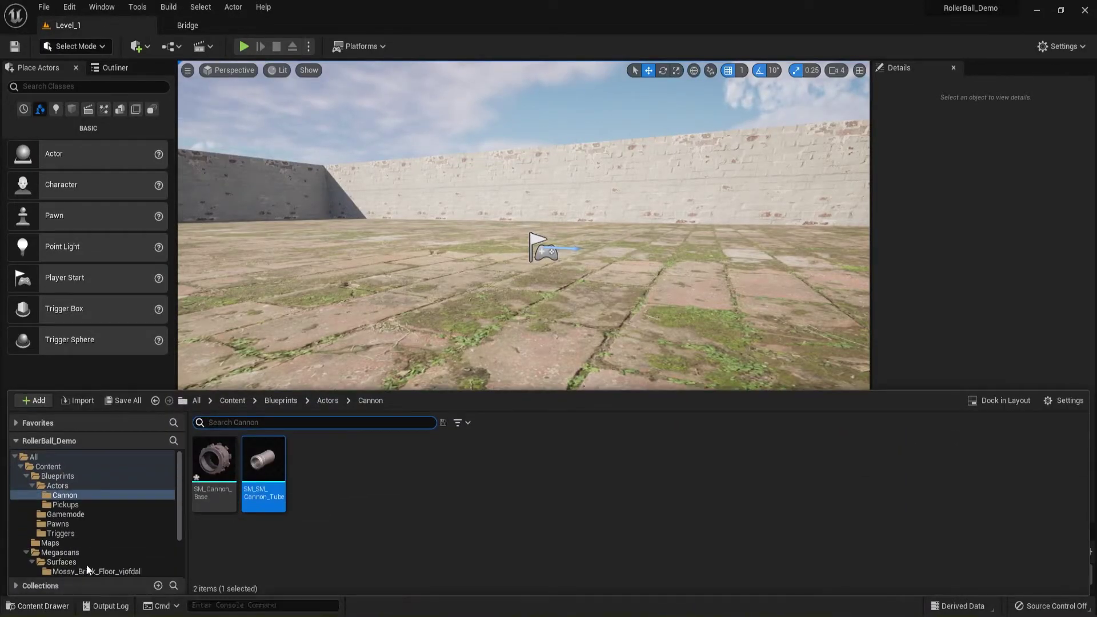
{"action": "double_click", "coordinate": [223, 467]}
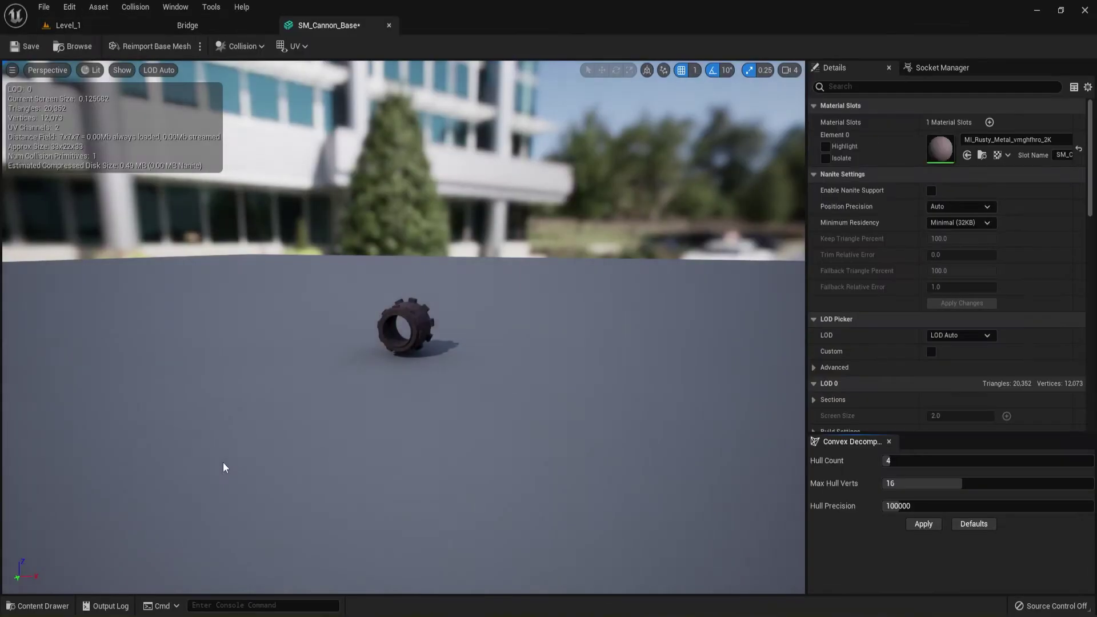
{"action": "scroll", "coordinate": [421, 313], "scroll_direction": "up", "scroll_amount": 5}
{"action": "scroll", "coordinate": [422, 313], "scroll_direction": "down", "scroll_amount": 4}
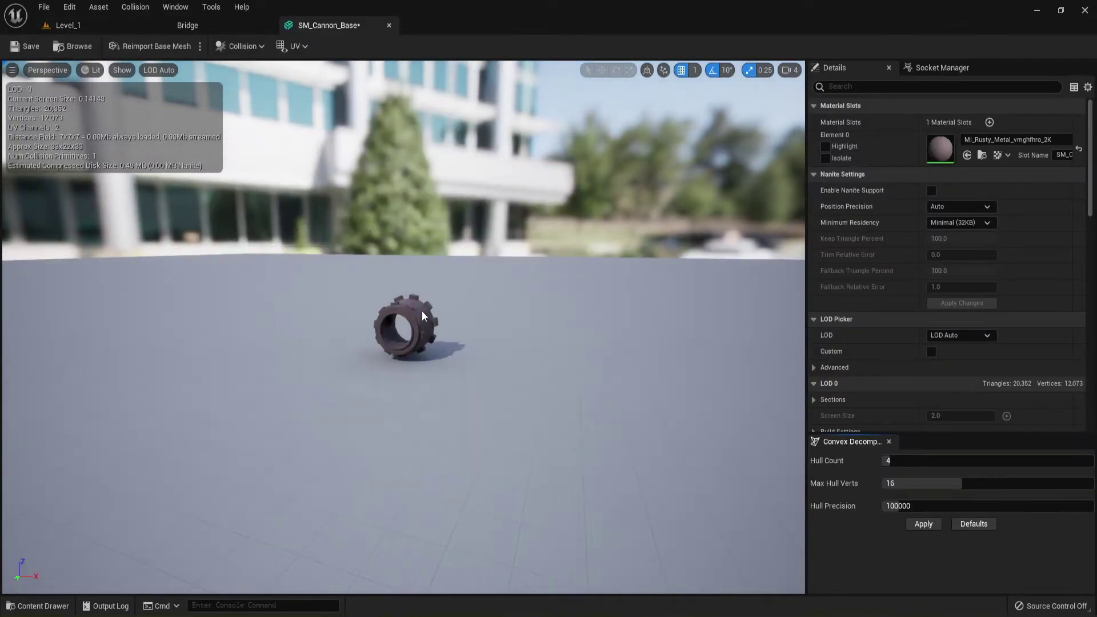
{"action": "scroll", "coordinate": [421, 311], "scroll_direction": "up", "scroll_amount": 2}
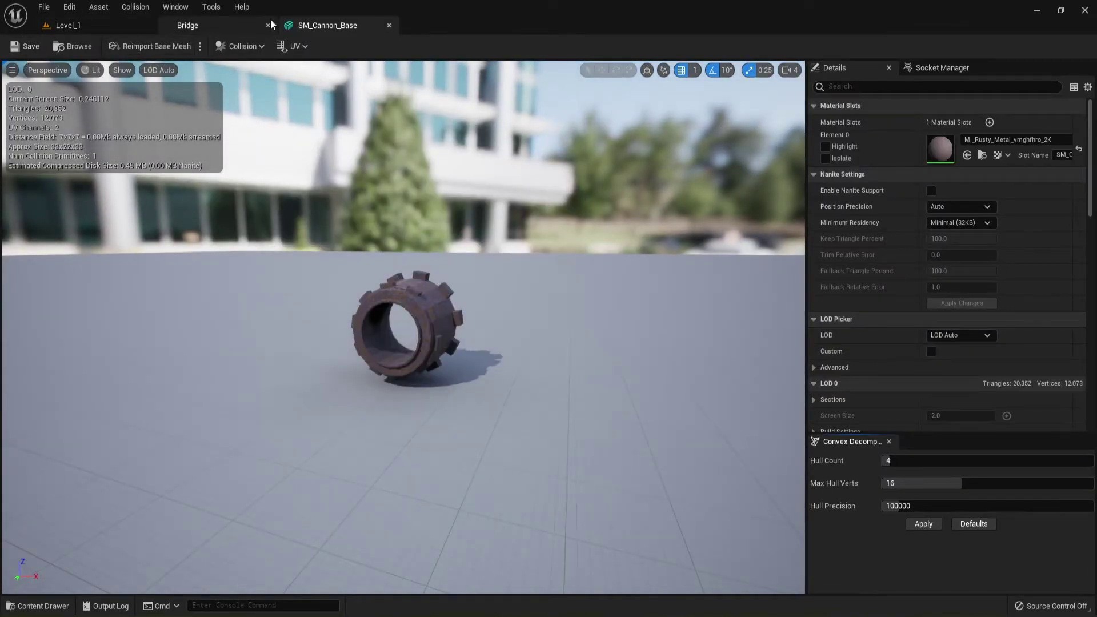
{"action": "left_click", "coordinate": [388, 25]}
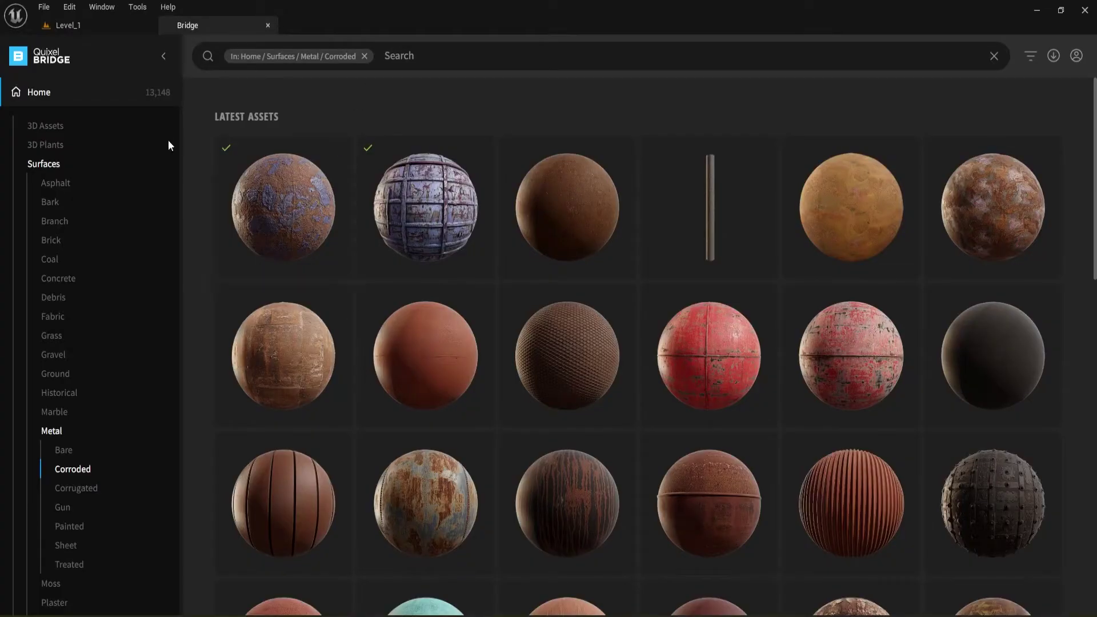
{"action": "left_click", "coordinate": [85, 25]}
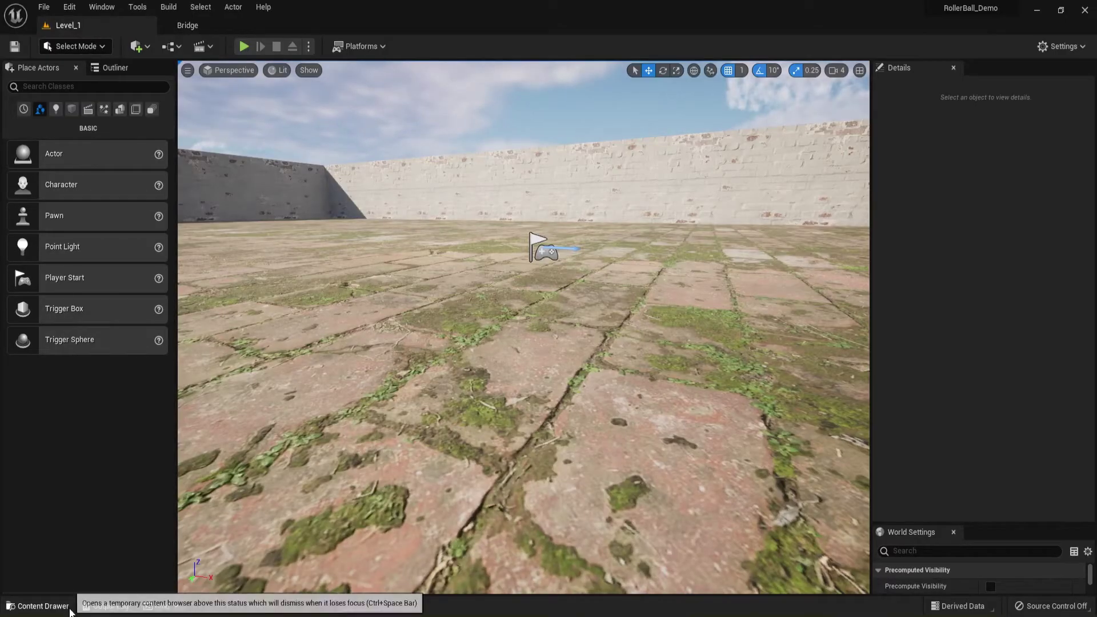
Create a Blueprint Class with Actor as parent in the Cannon folder and name it BP_Cannon
{"action": "left_click", "coordinate": [39, 605]}
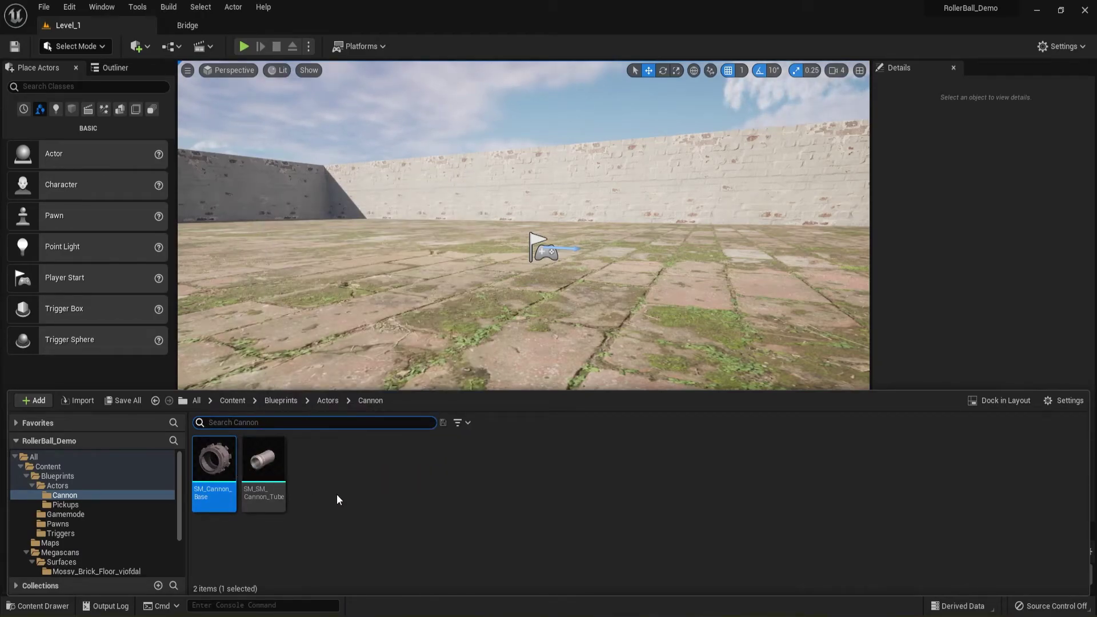
{"action": "right_click", "coordinate": [366, 489]}
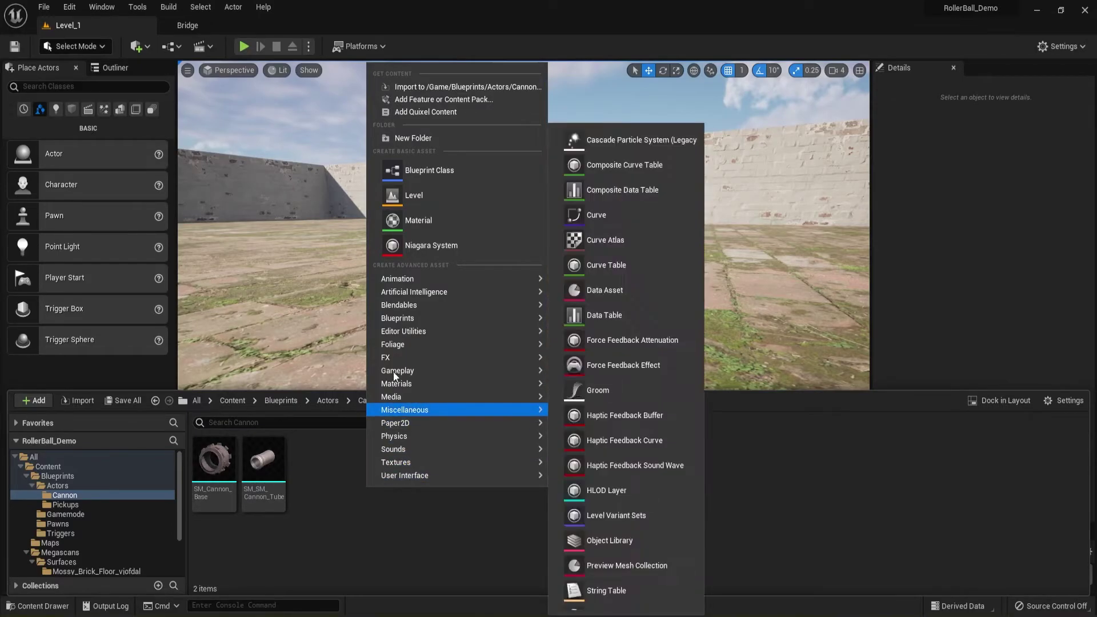
{"action": "left_click", "coordinate": [409, 173]}
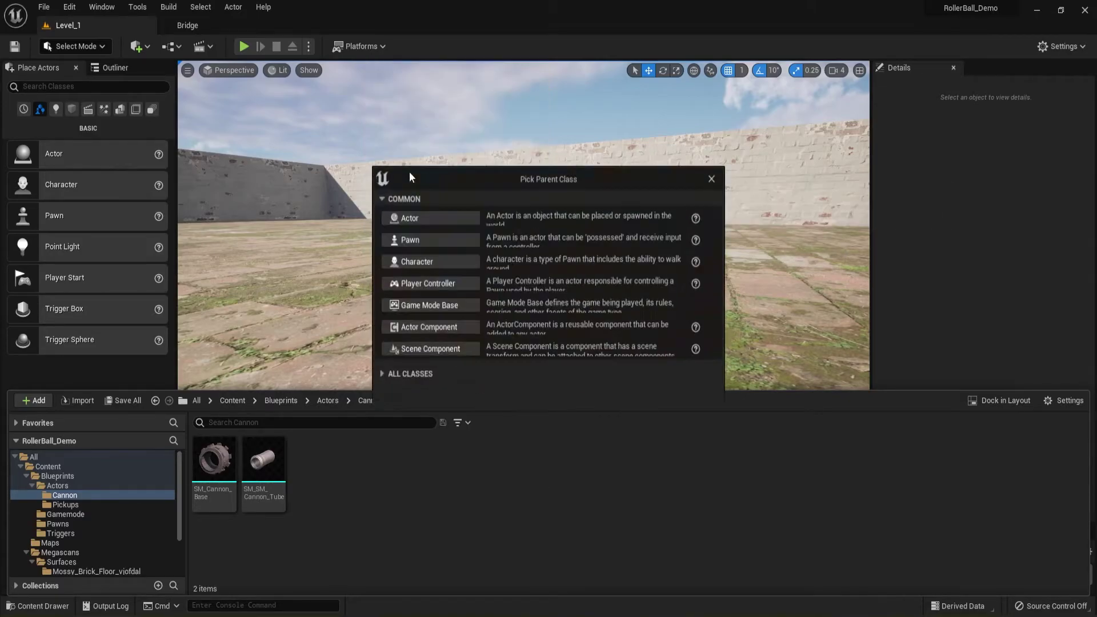
{"action": "left_click", "coordinate": [423, 212]}
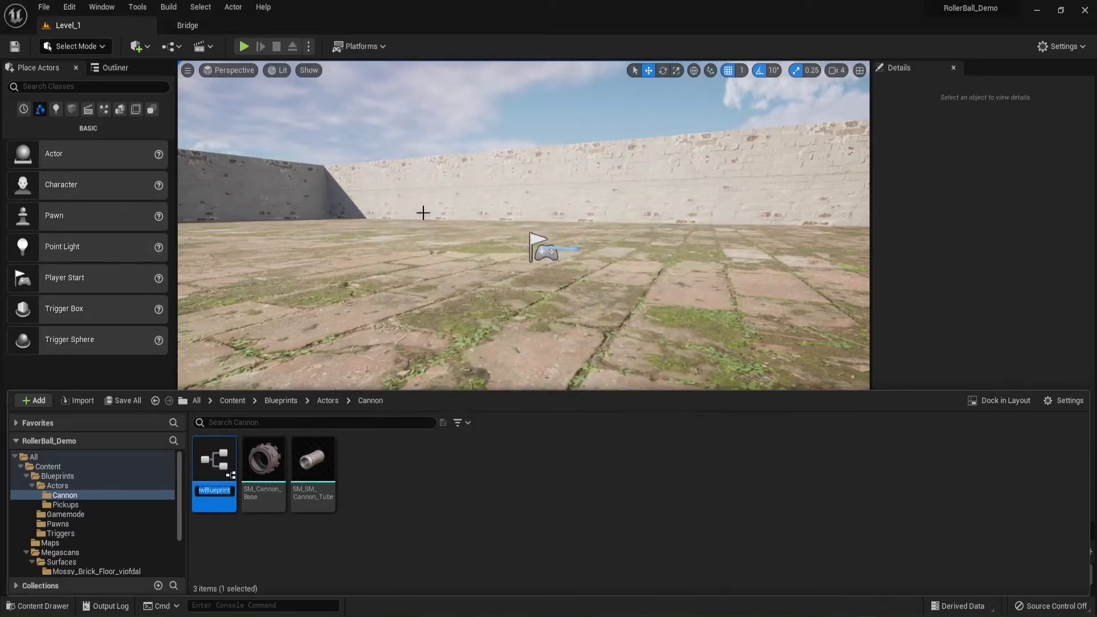
{"action": "type", "text": "BP_"}
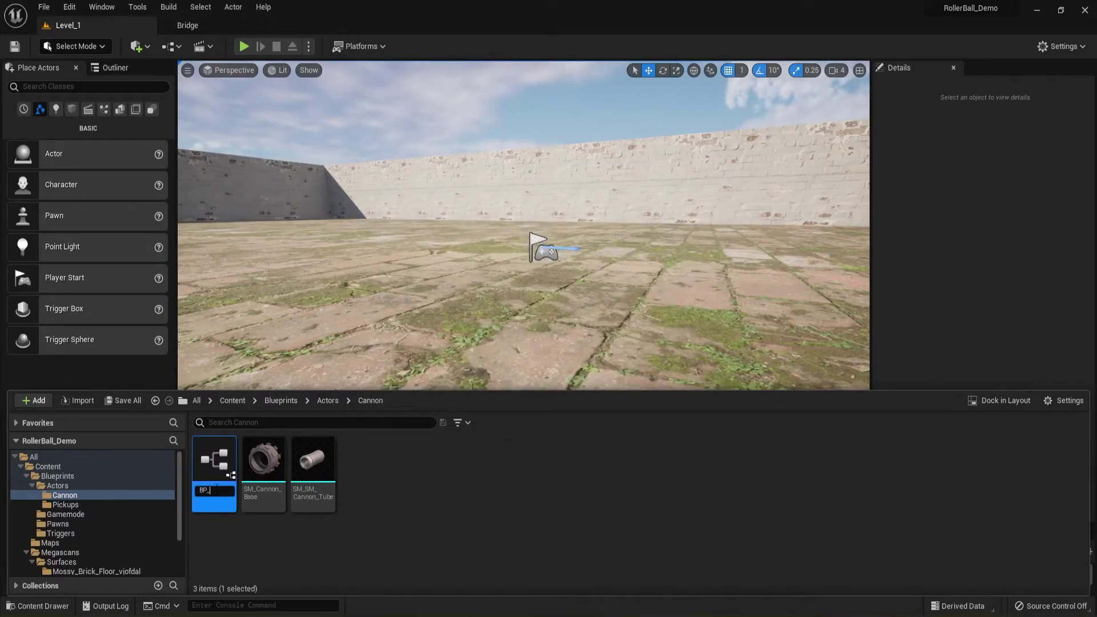
{"action": "type", "text": "Canno"}
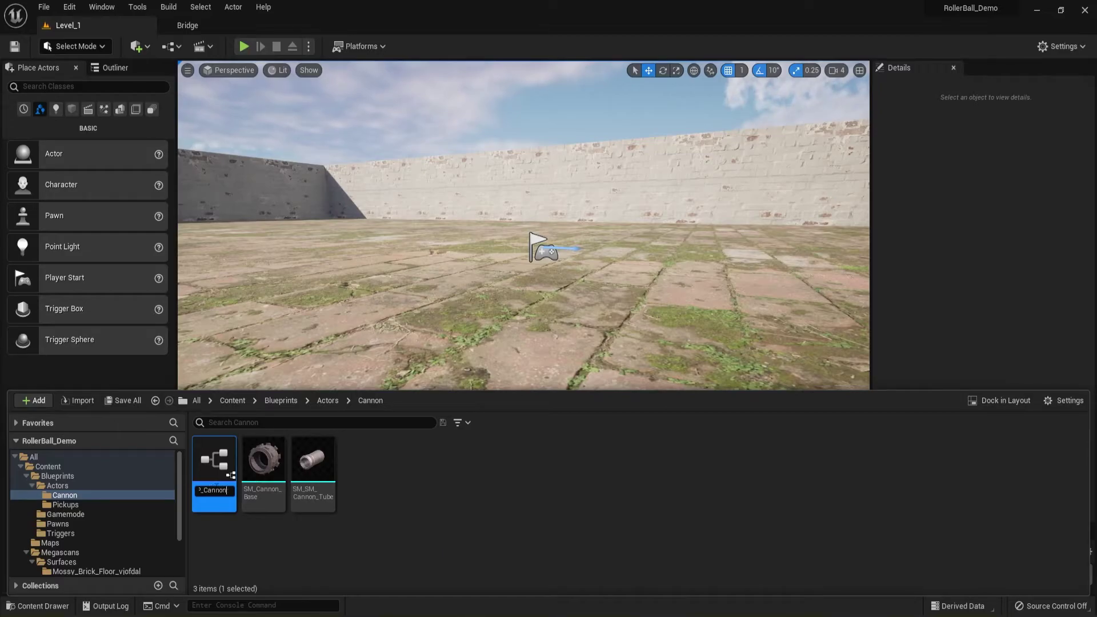
{"action": "type", "text": "n"}
{"action": "key", "text": "Return"}
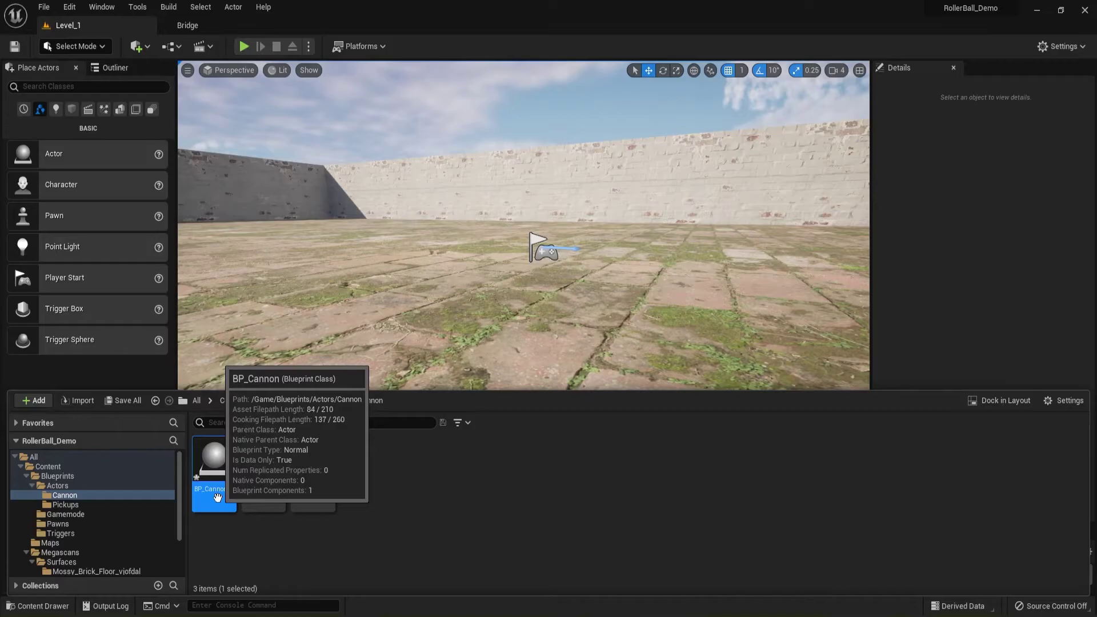
Open BP_Cannon and add a Static Mesh component named Cannon_Base under DefaultSceneRoot
{"action": "double_click", "coordinate": [216, 491]}
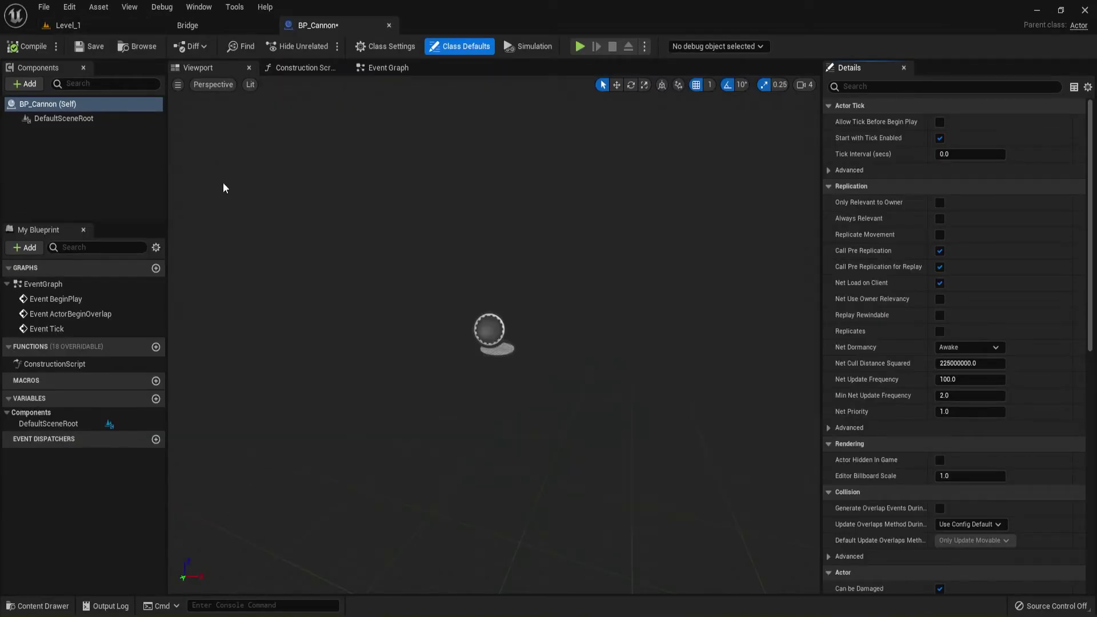
{"action": "left_click", "coordinate": [49, 117]}
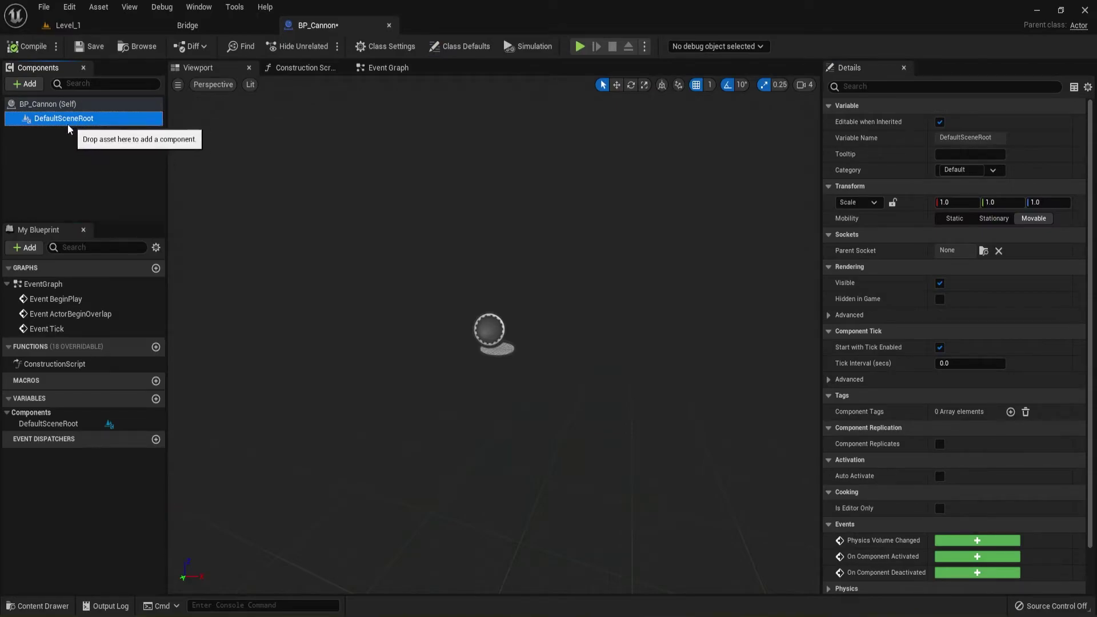
{"action": "left_click", "coordinate": [28, 84]}
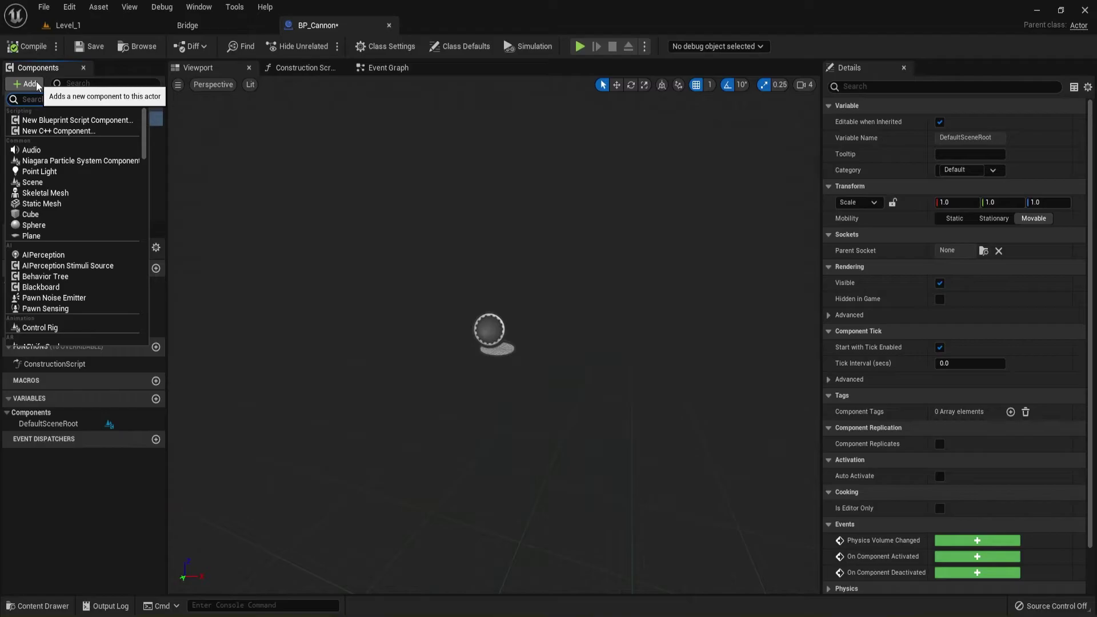
{"action": "type", "text": "s"}
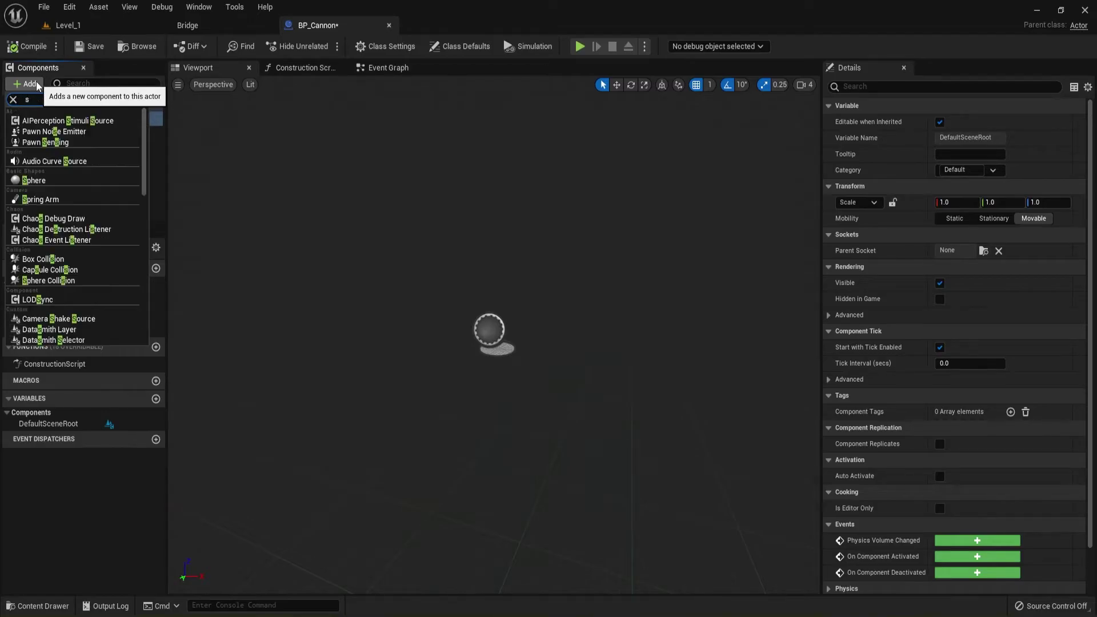
{"action": "key", "text": "BackSpace"}
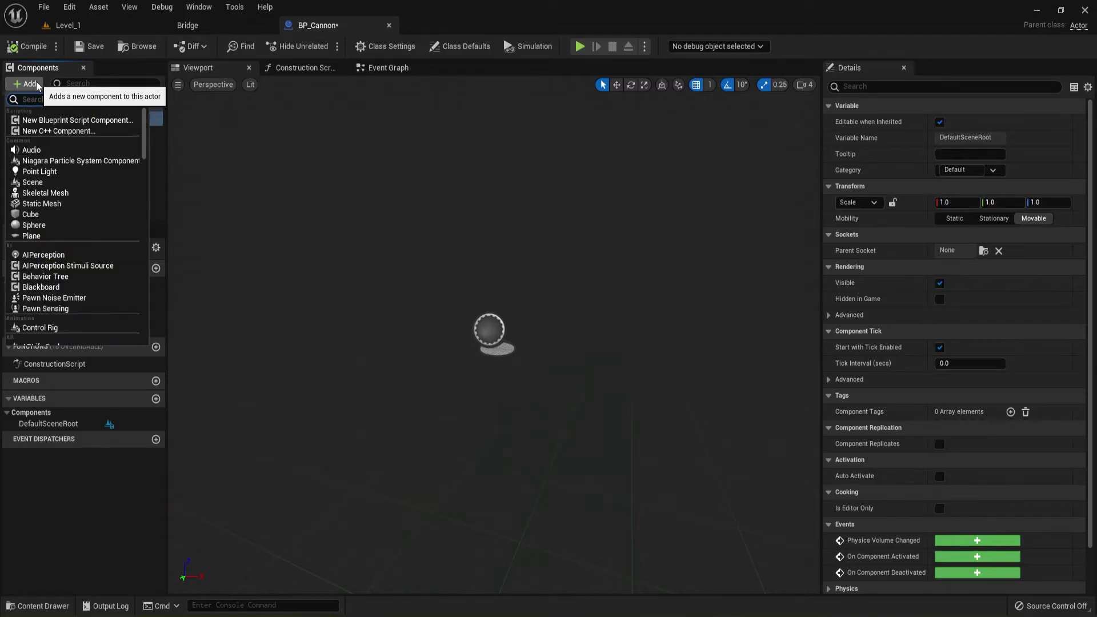
{"action": "left_click", "coordinate": [54, 204]}
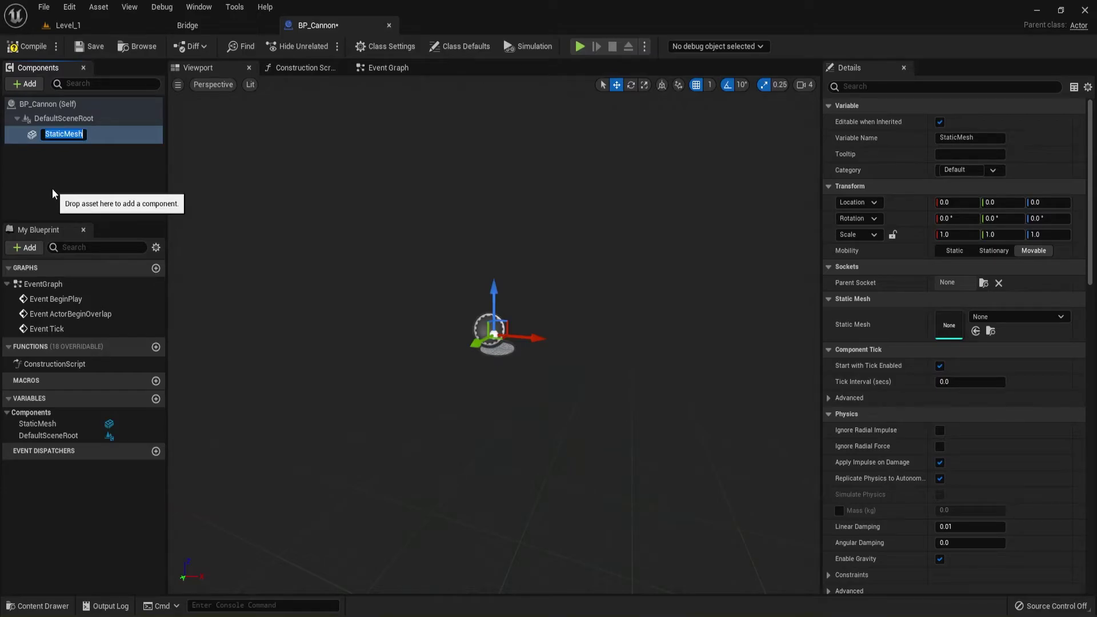
{"action": "type", "text": "Cannon_Base"}
{"action": "key", "text": "Return"}
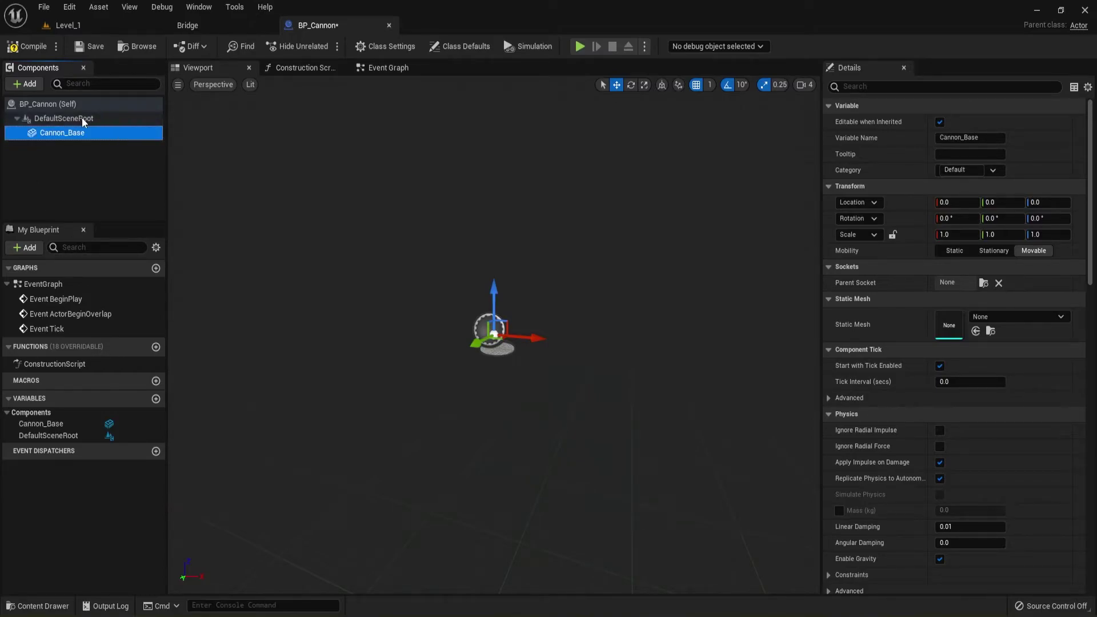
Add a second Static Mesh component named Cannon_Barrel as a child of Cannon_Base
{"action": "left_click", "coordinate": [25, 84]}
{"action": "left_click", "coordinate": [50, 204]}
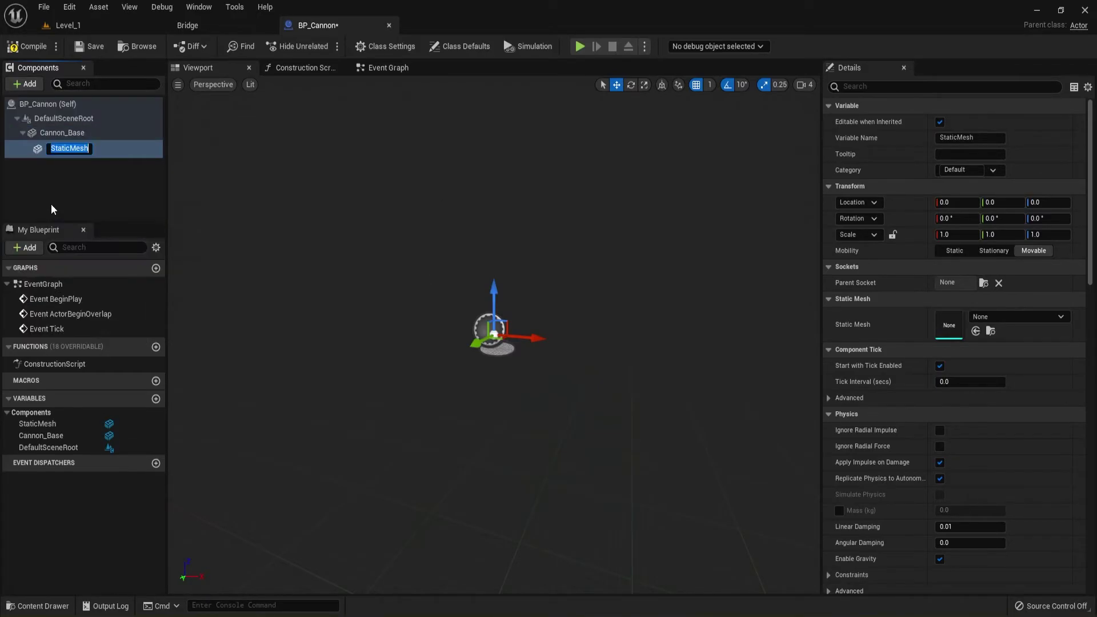
{"action": "type", "text": "C"}
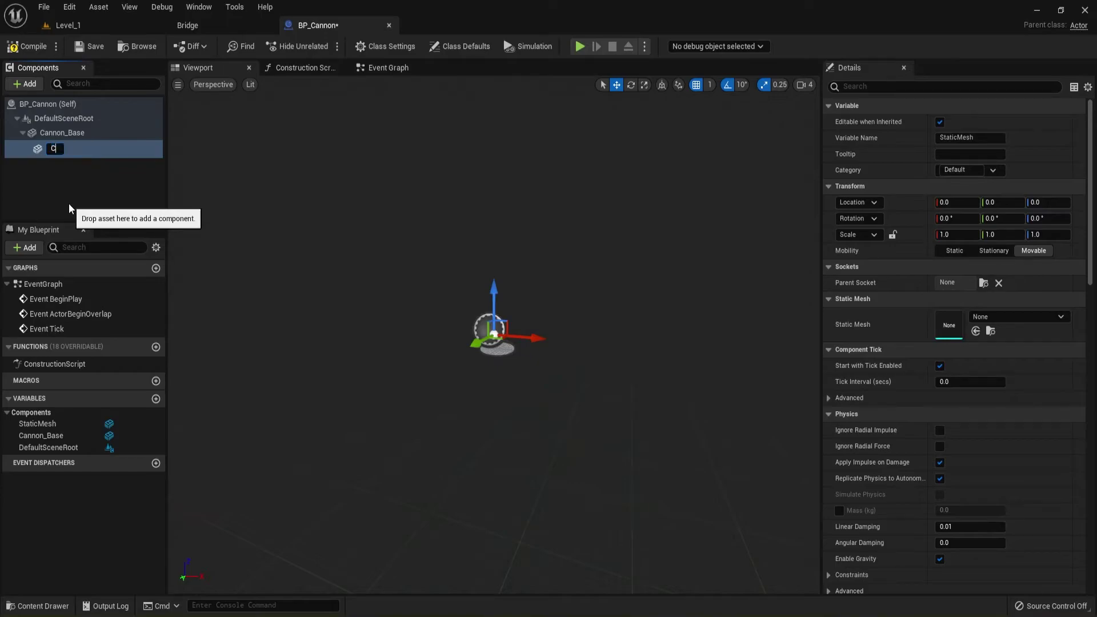
{"action": "type", "text": "annon_Barrel"}
{"action": "key", "text": "Return"}
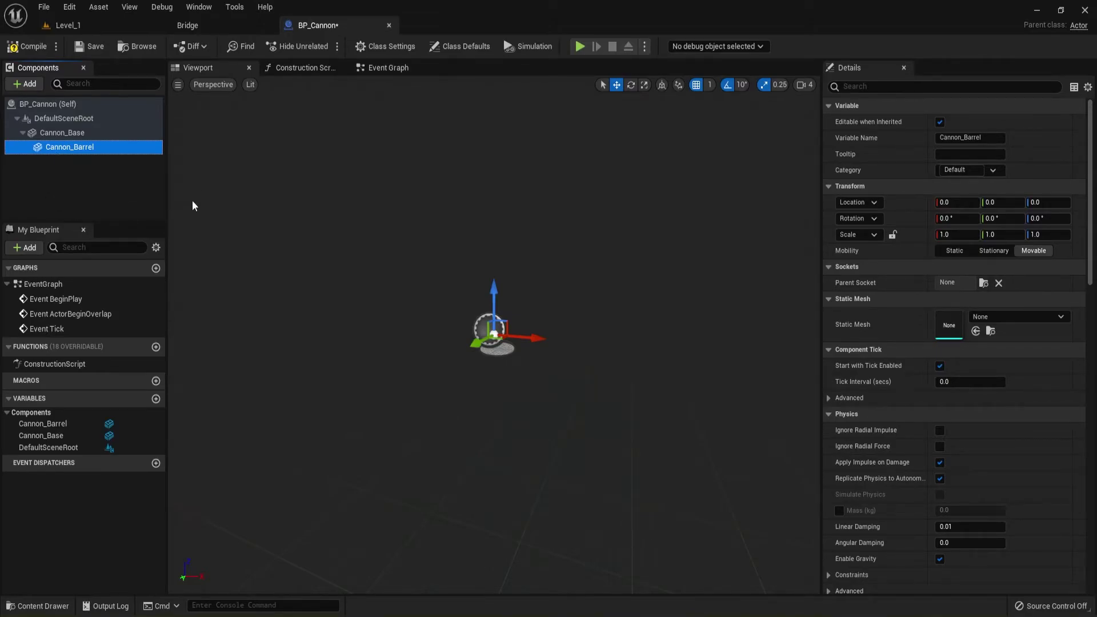
Assign the SM_Cannon_Base static mesh to the Cannon_Base component
{"action": "left_click", "coordinate": [81, 133]}
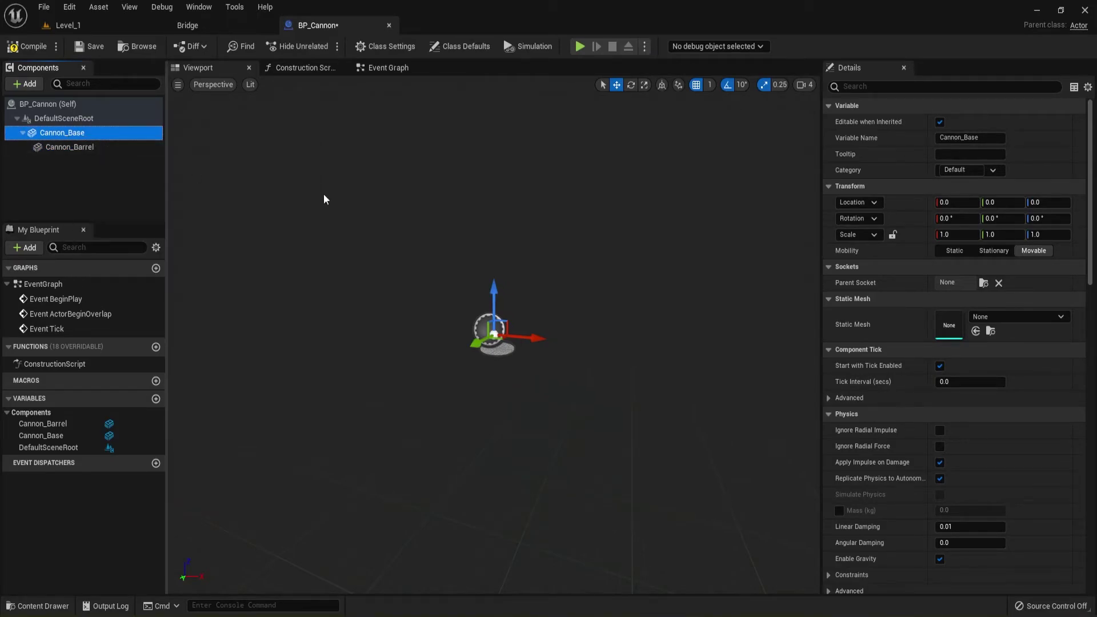
{"action": "left_click", "coordinate": [1040, 318]}
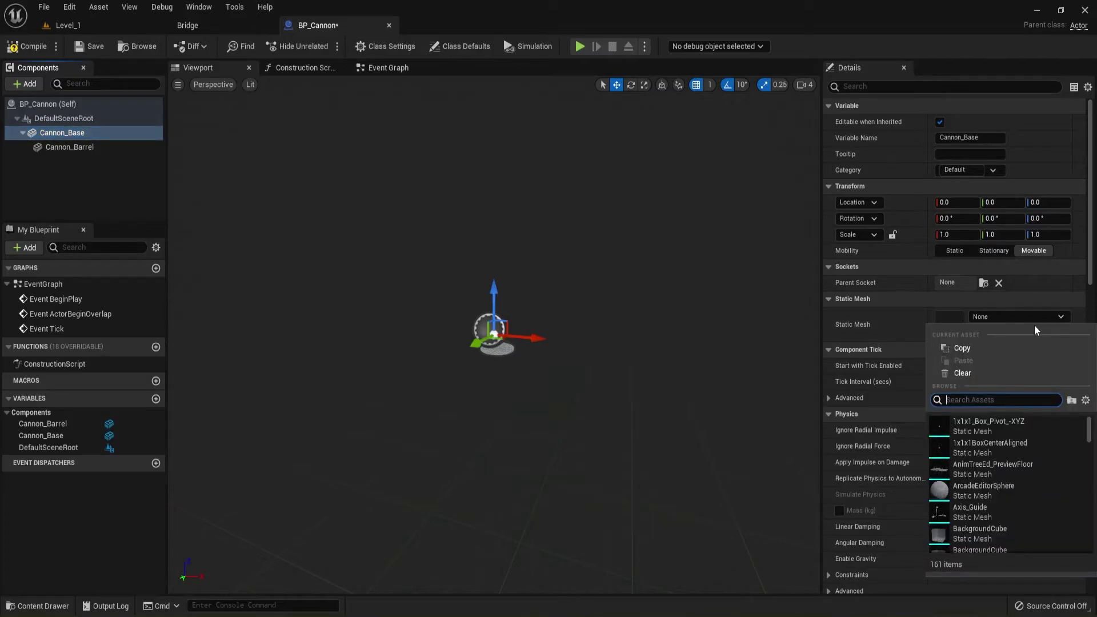
{"action": "type", "text": "SM"}
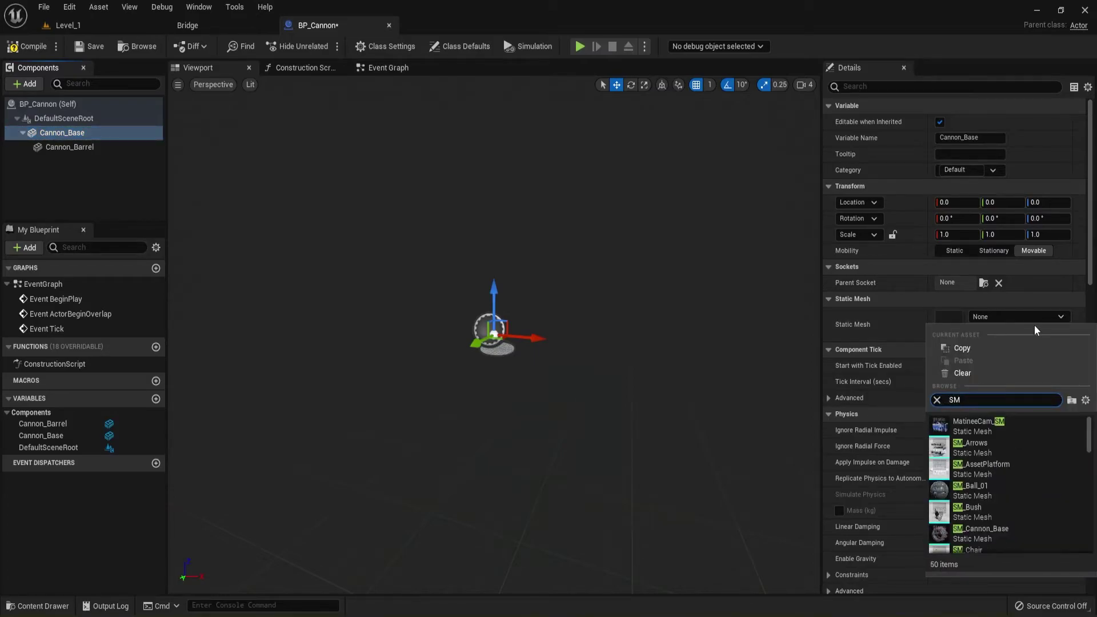
{"action": "type", "text": "_Can"}
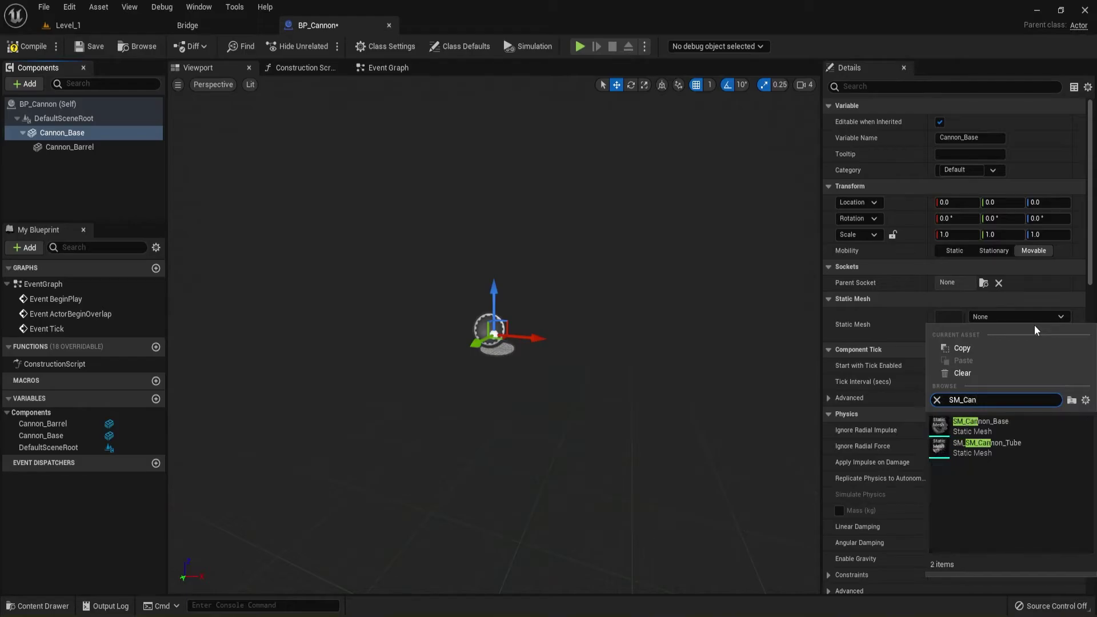
{"action": "left_click", "coordinate": [998, 420]}
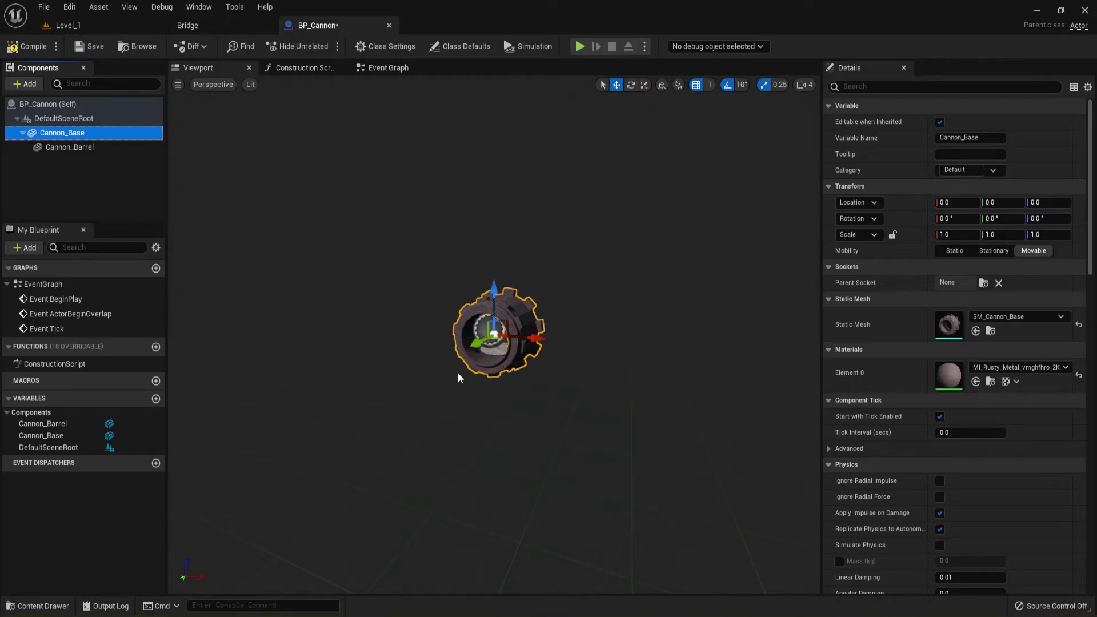
Assign the SM_SM_Cannon_Tube static mesh to the Cannon_Barrel component
{"action": "left_click", "coordinate": [65, 147]}
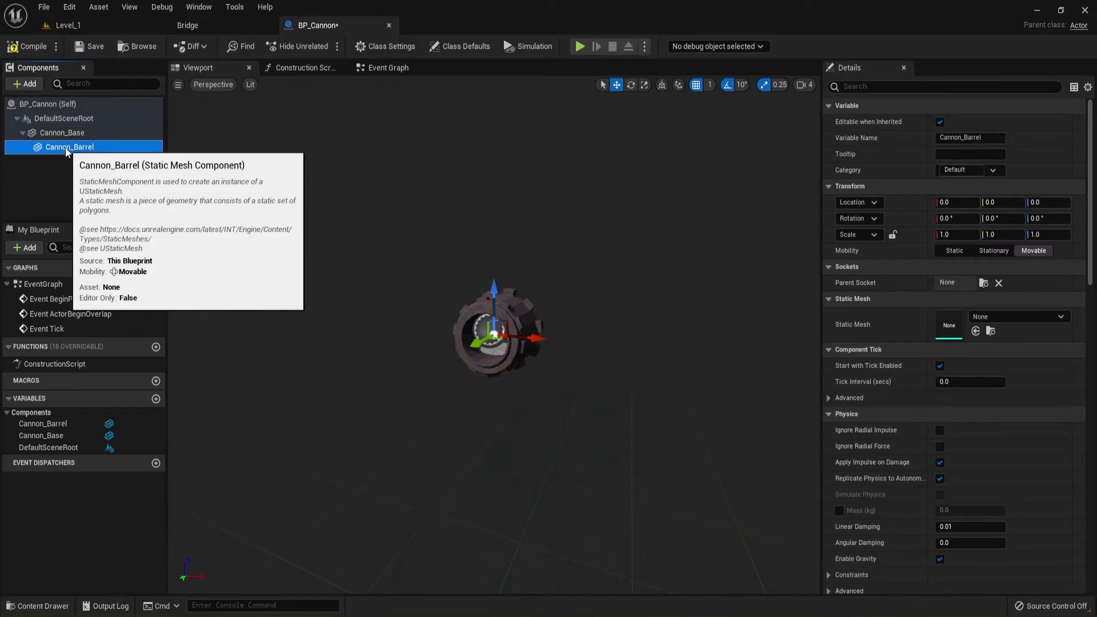
{"action": "left_click", "coordinate": [1029, 316]}
{"action": "type", "text": "SM_Can"}
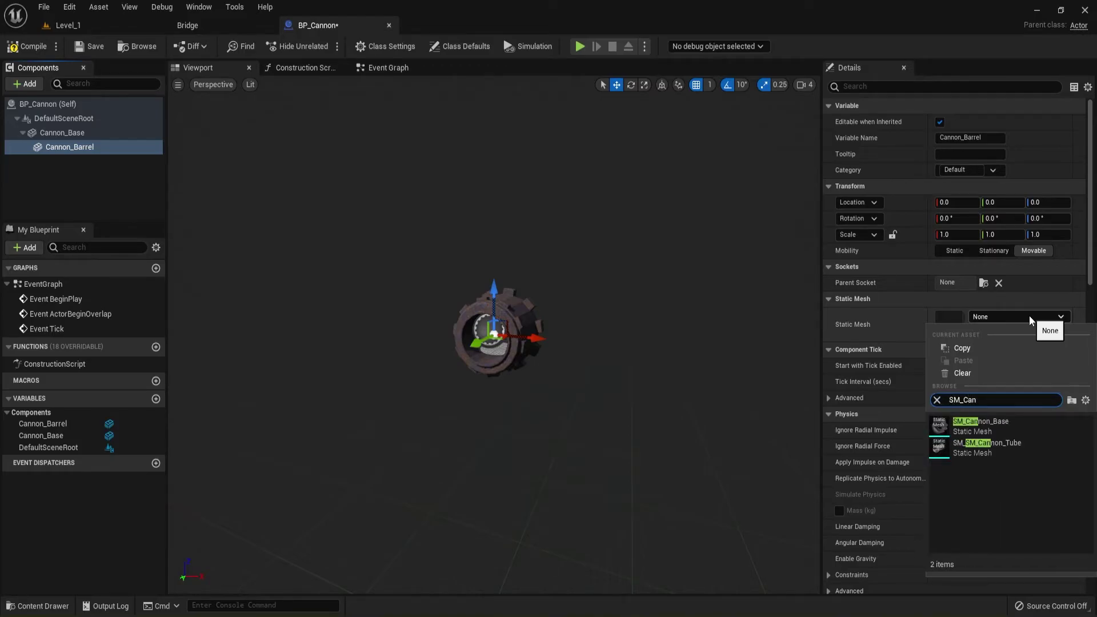
{"action": "left_click", "coordinate": [992, 451]}
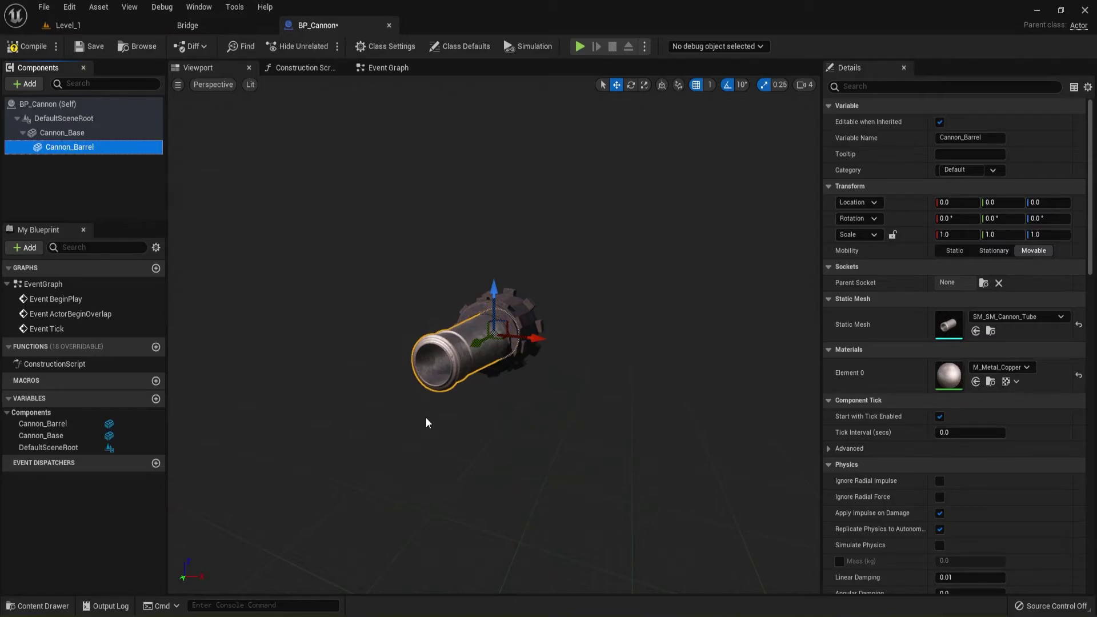
Add an Arrow component named Projectile Direction as a child of Cannon_Barrel
{"action": "right_click_drag", "start_coordinate": [426, 414], "coordinate": [471, 425]}
{"action": "scroll", "coordinate": [417, 366], "scroll_direction": "up", "scroll_amount": 3}
{"action": "scroll", "coordinate": [416, 357], "scroll_direction": "down", "scroll_amount": 5}
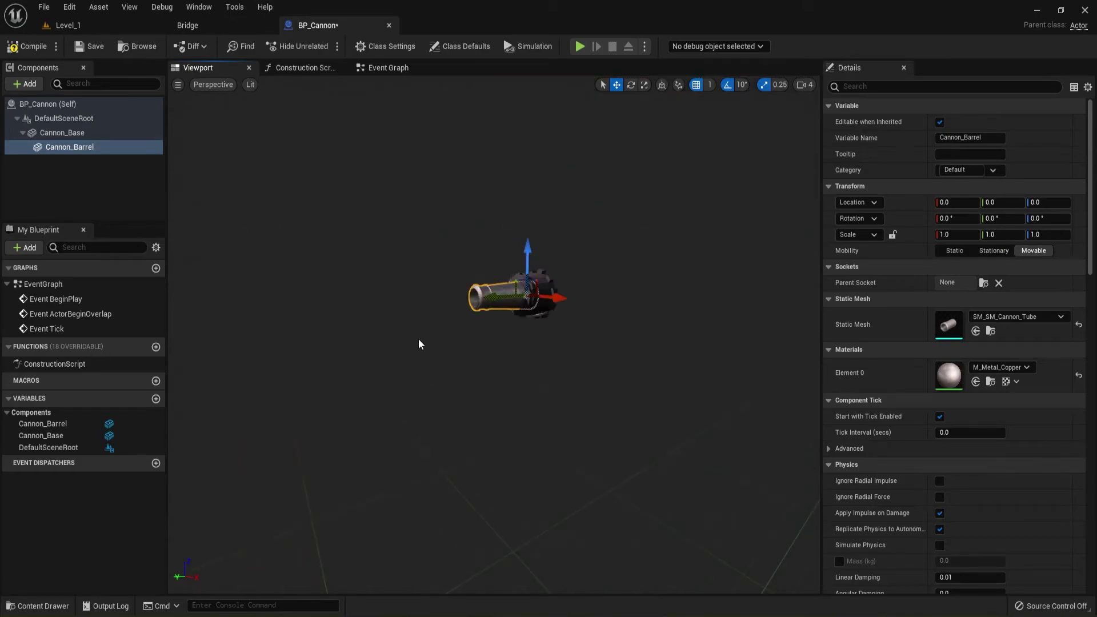
{"action": "right_click_drag", "start_coordinate": [434, 328], "coordinate": [434, 319]}
{"action": "key", "text": "w"}
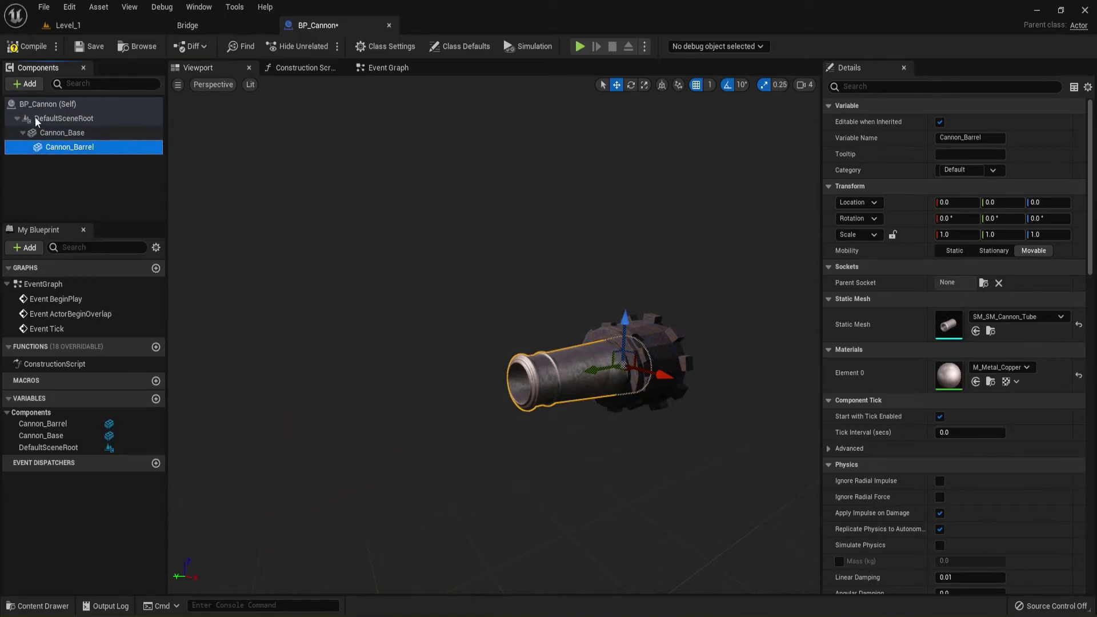
{"action": "left_click", "coordinate": [28, 84]}
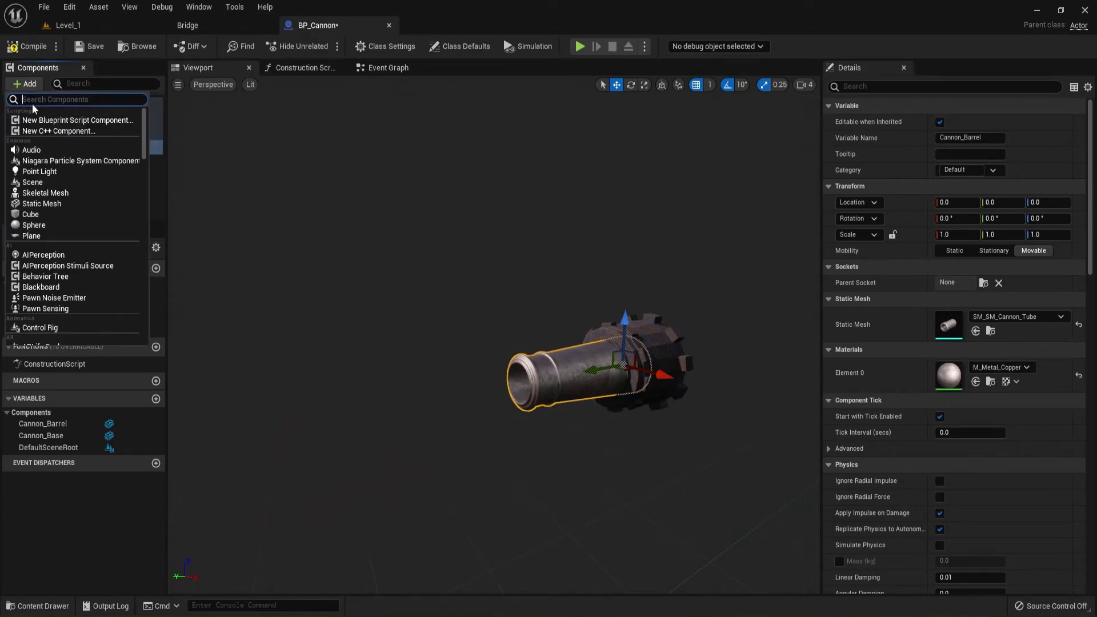
{"action": "type", "text": "Arro"}
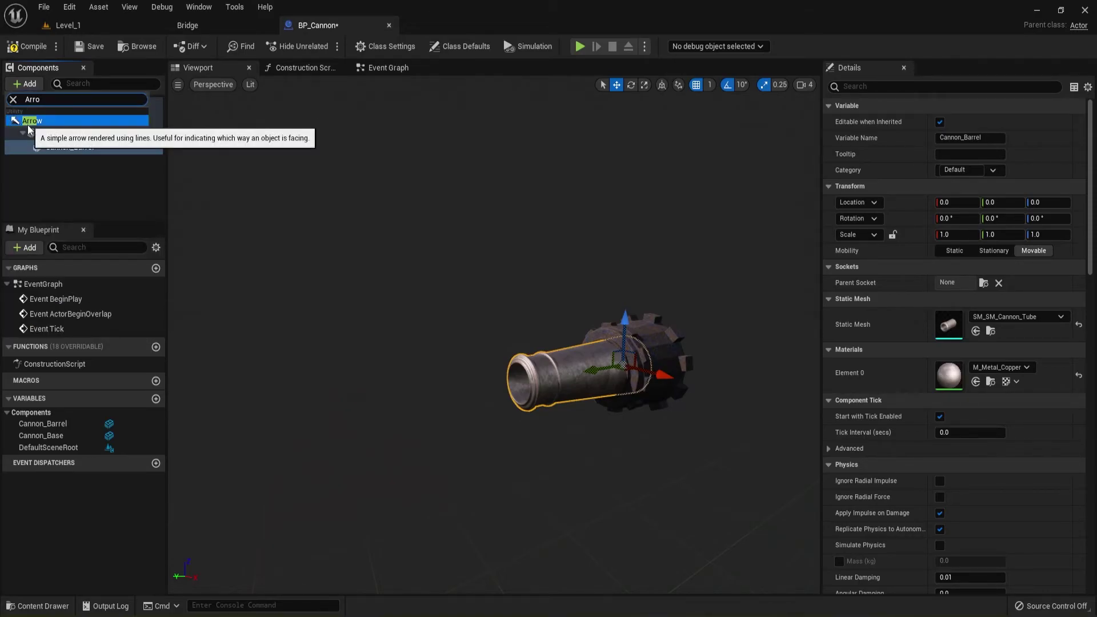
{"action": "left_click", "coordinate": [29, 121]}
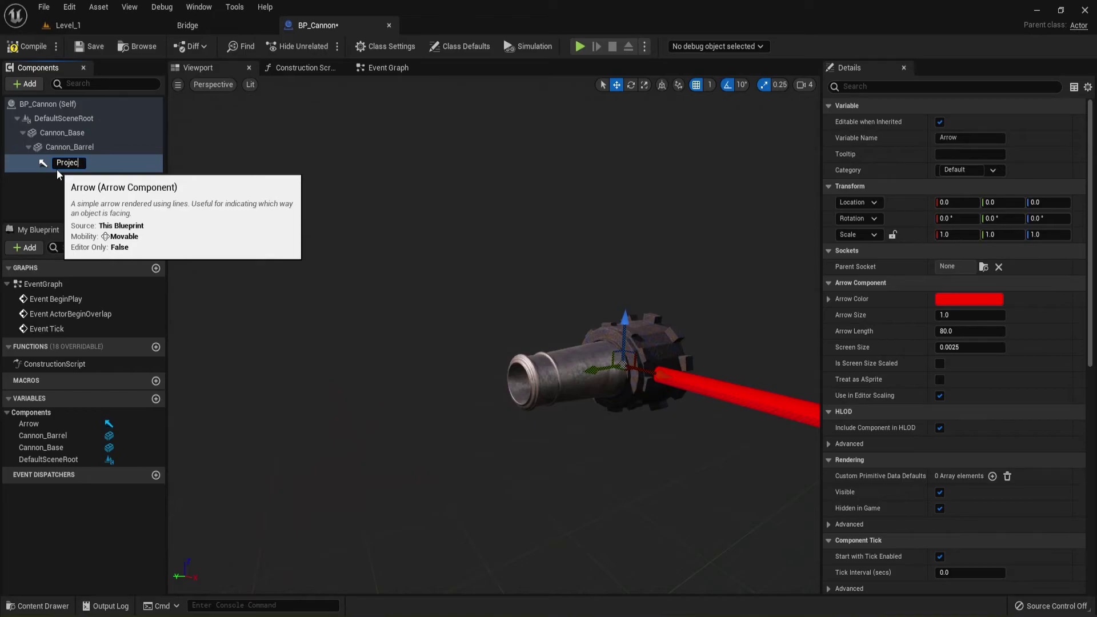
{"action": "type", "text": "le Direction"}
{"action": "key", "text": "Return"}
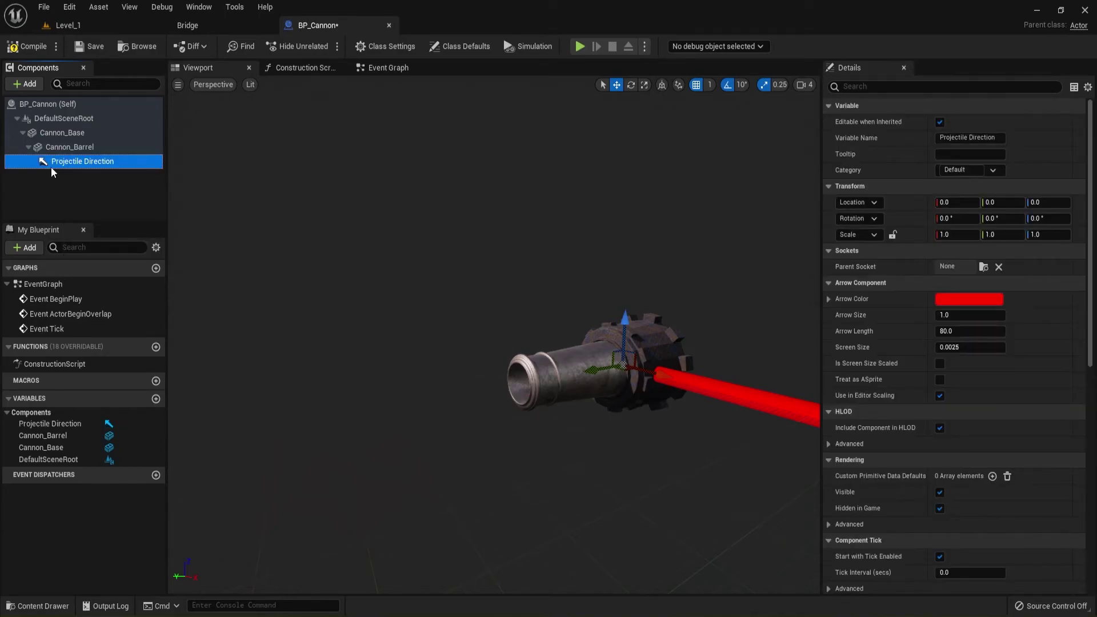
Set the Projectile Direction arrow's Z rotation to 90° so it points along the cannon barrel
{"action": "left_click_drag", "start_coordinate": [331, 337], "coordinate": [289, 328]}
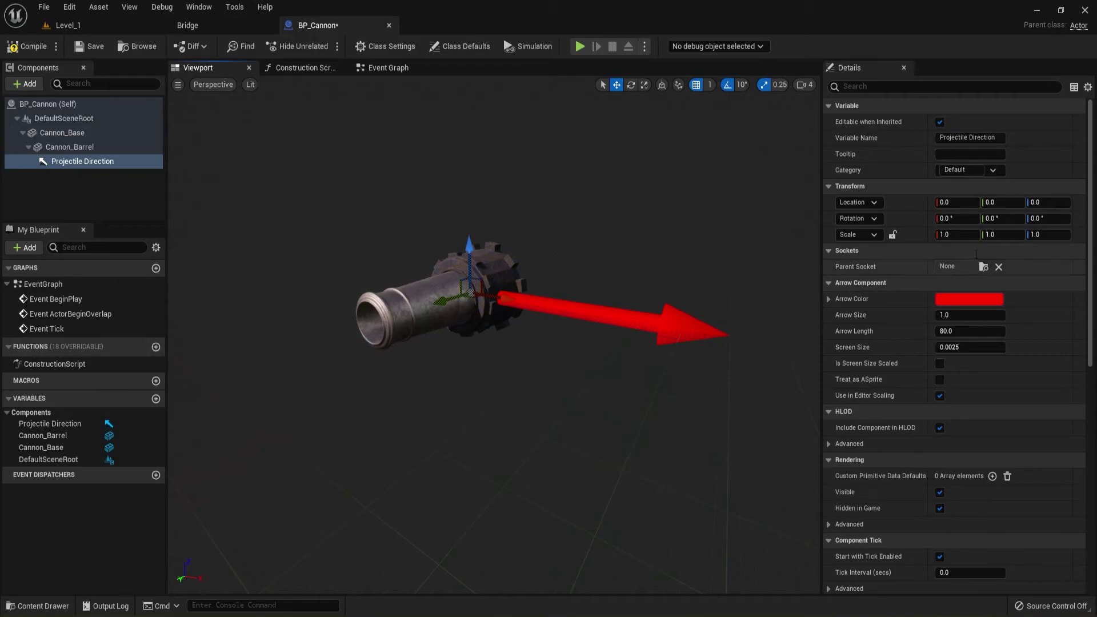
{"action": "left_click", "coordinate": [1037, 220]}
{"action": "type", "text": "90"}
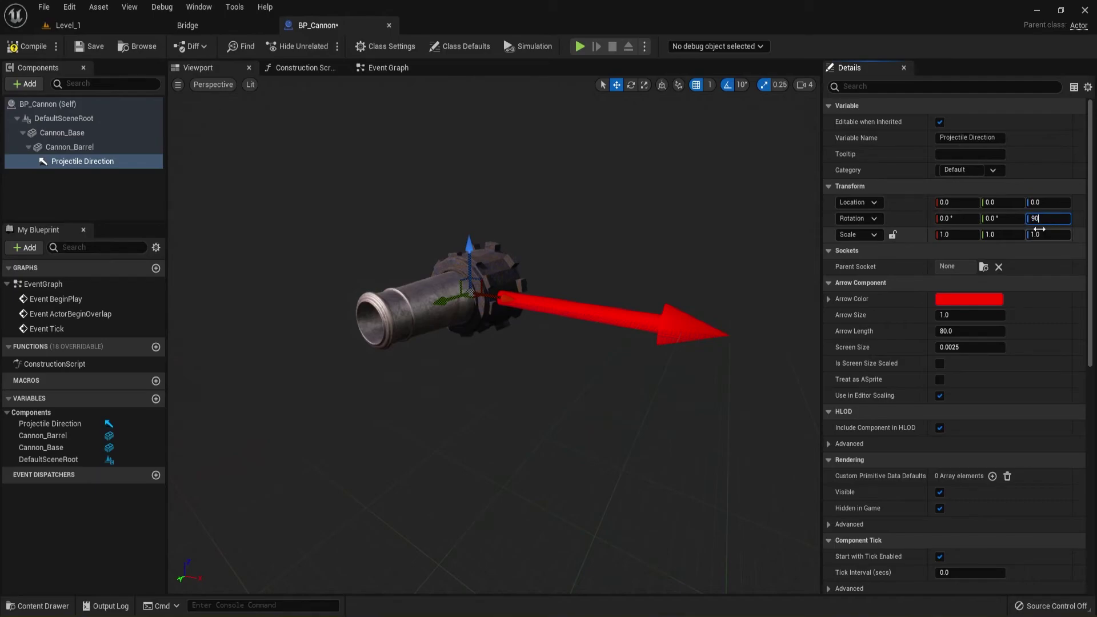
{"action": "key", "text": "Return"}
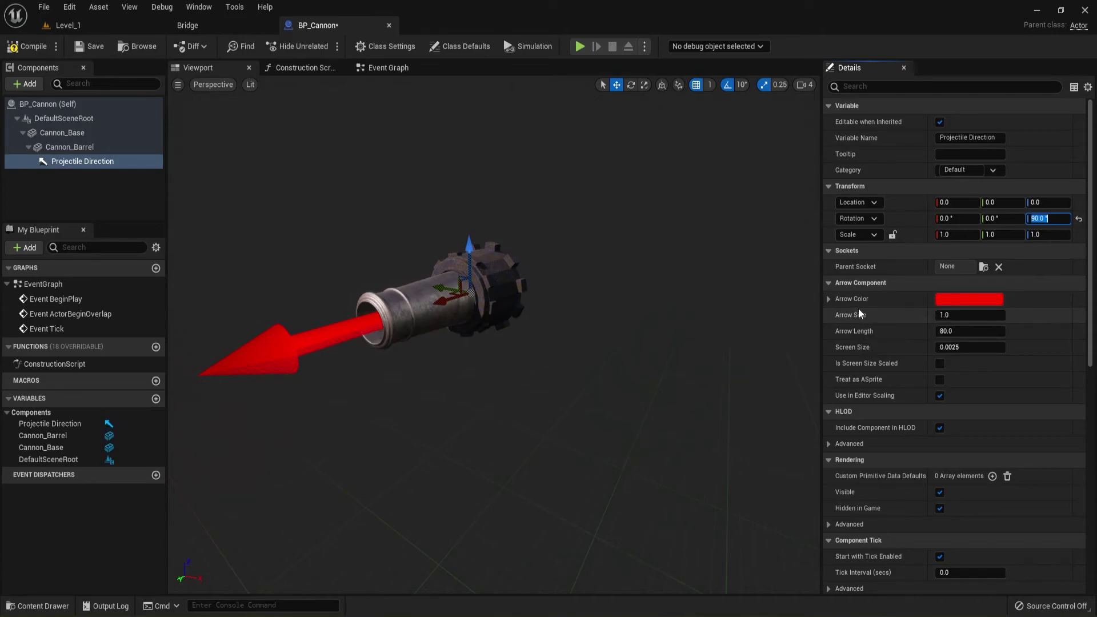
Set the arrow's size to 0.5 and move it forward to about Y 52, just beyond the barrel's muzzle
{"action": "left_click", "coordinate": [964, 316]}
{"action": "key", "text": "BackSpace"}
{"action": "type", "text": ".5"}
{"action": "key", "text": "Return"}
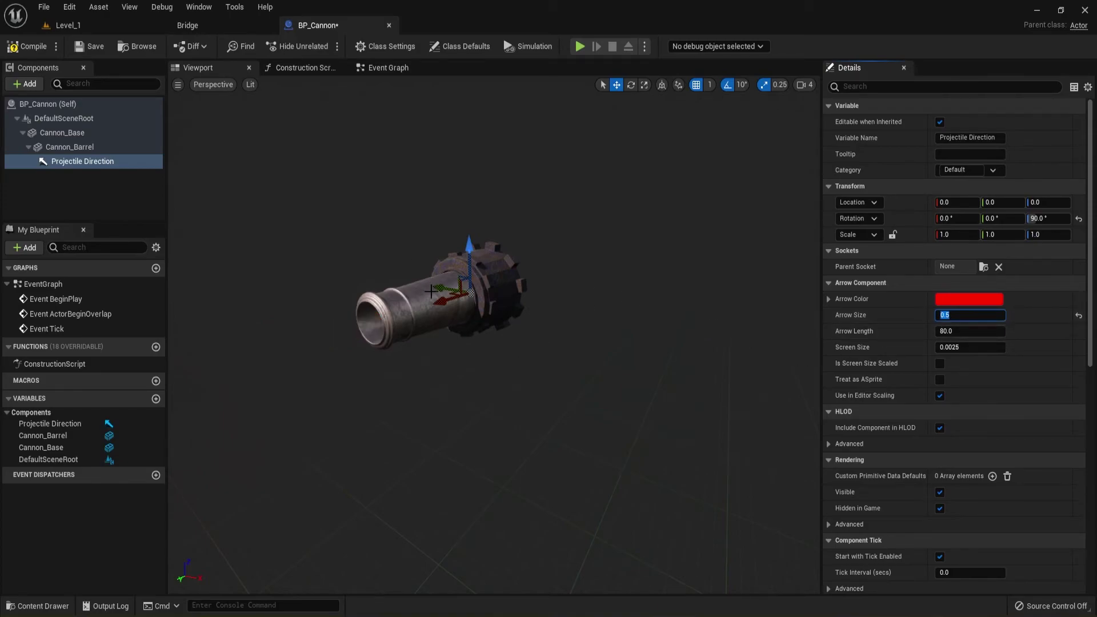
{"action": "left_click_drag", "start_coordinate": [436, 301], "coordinate": [272, 364]}
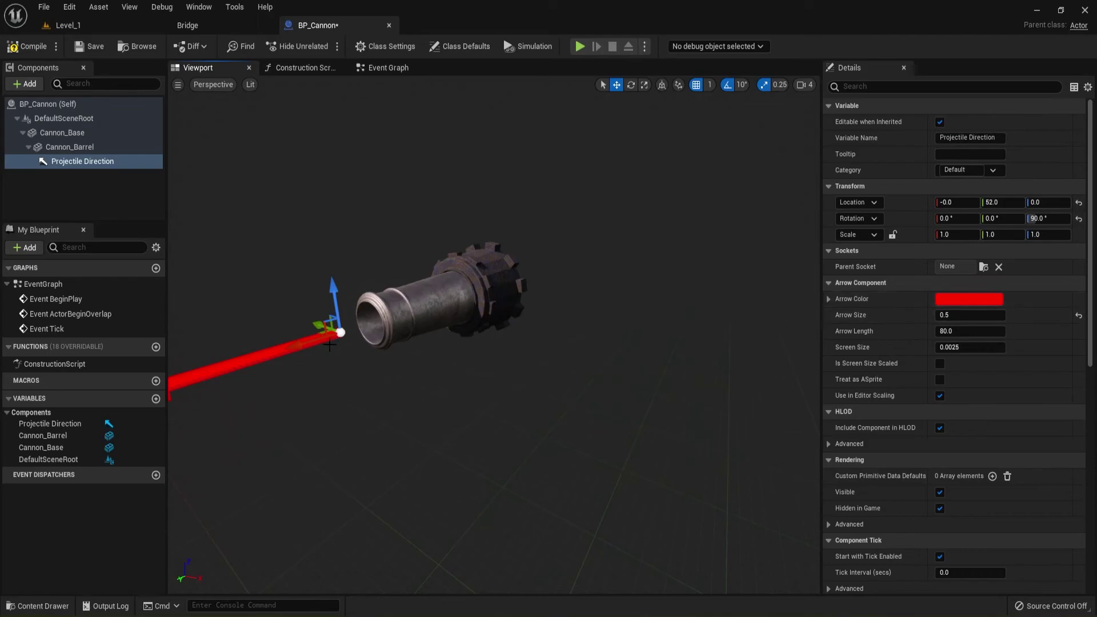
Change the Projectile Direction arrow's colour to a fully saturated yellow
{"action": "left_click", "coordinate": [973, 298]}
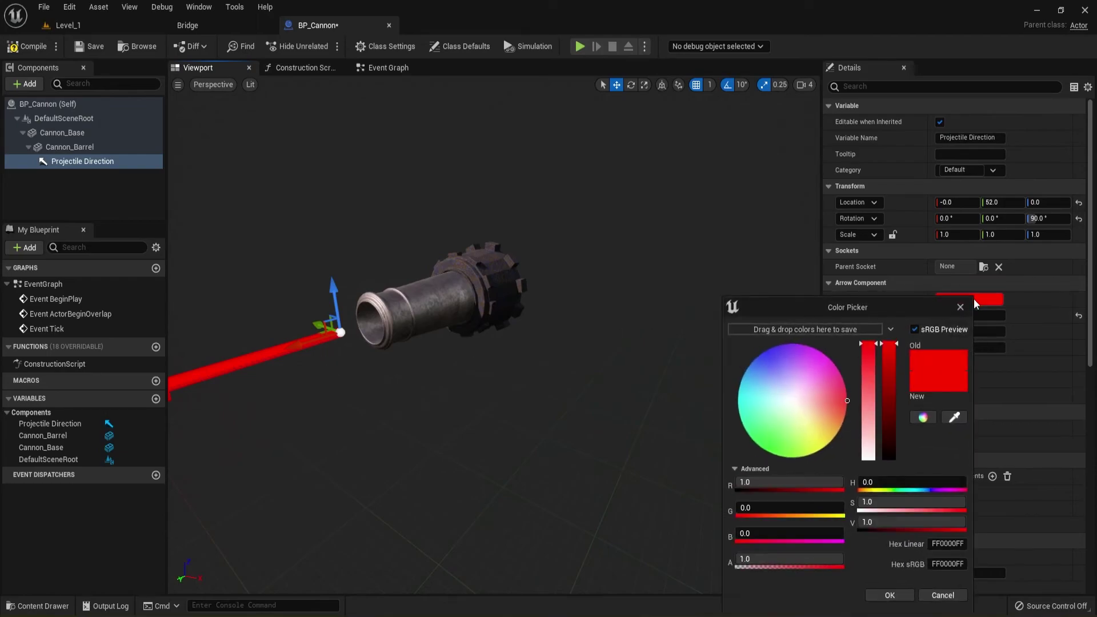
{"action": "left_click", "coordinate": [819, 448]}
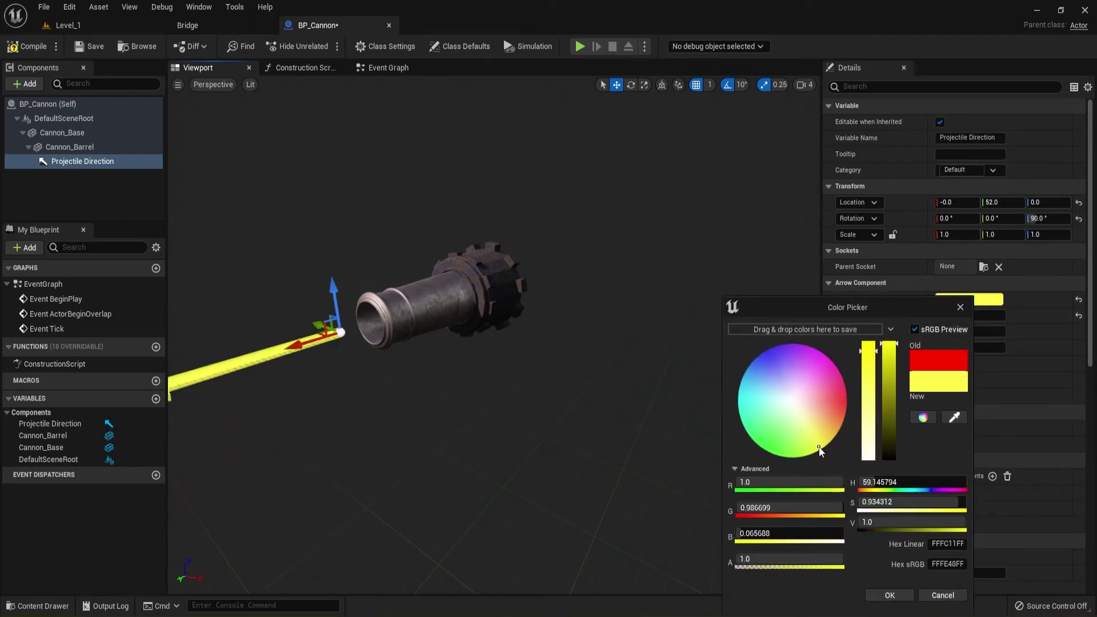
{"action": "left_click_drag", "start_coordinate": [820, 448], "coordinate": [821, 451]}
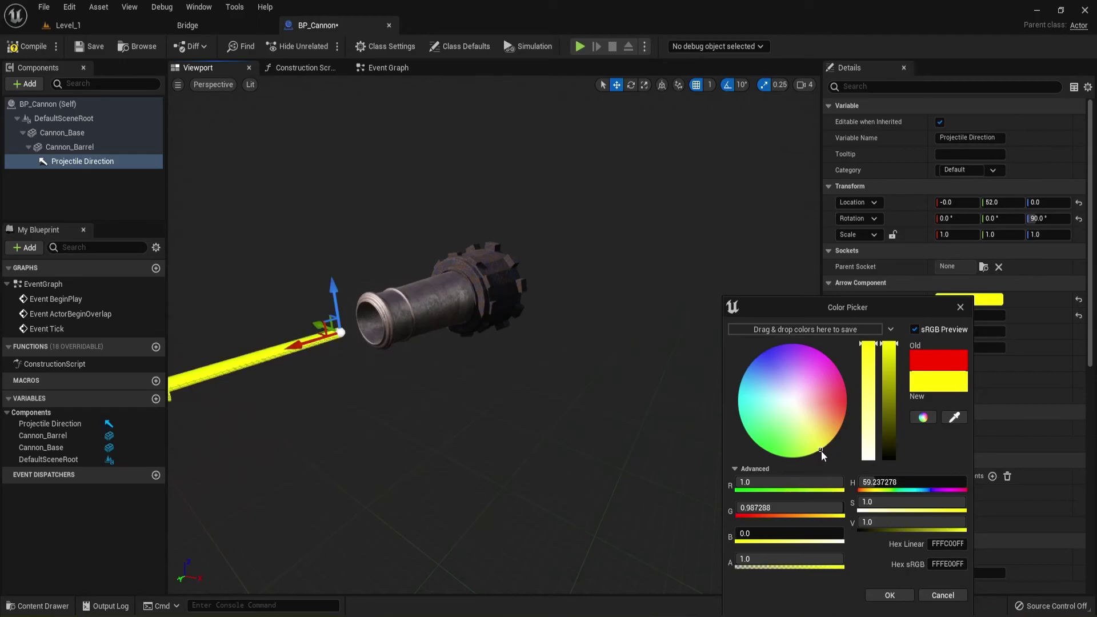
{"action": "left_click", "coordinate": [887, 595]}
Compile and save the BP_Cannon Blueprint
{"action": "mouse_move", "coordinate": [506, 478]}
{"action": "left_mouse_down"}
{"action": "mouse_move", "coordinate": [480, 478]}
{"action": "mouse_move", "coordinate": [507, 479]}
{"action": "left_mouse_up"}
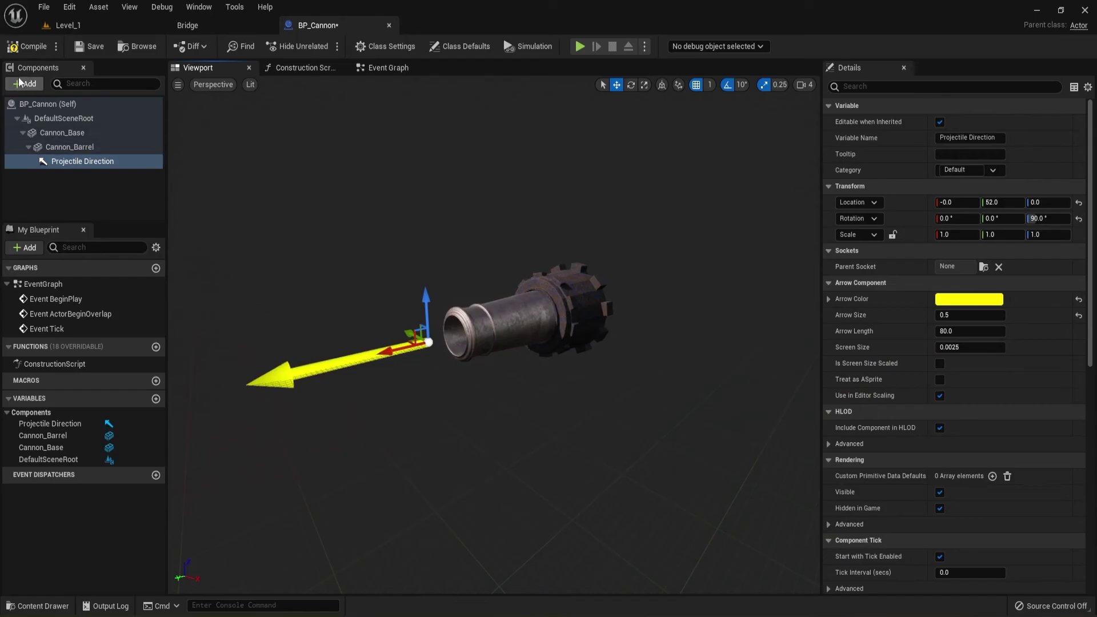
{"action": "left_click", "coordinate": [25, 48]}
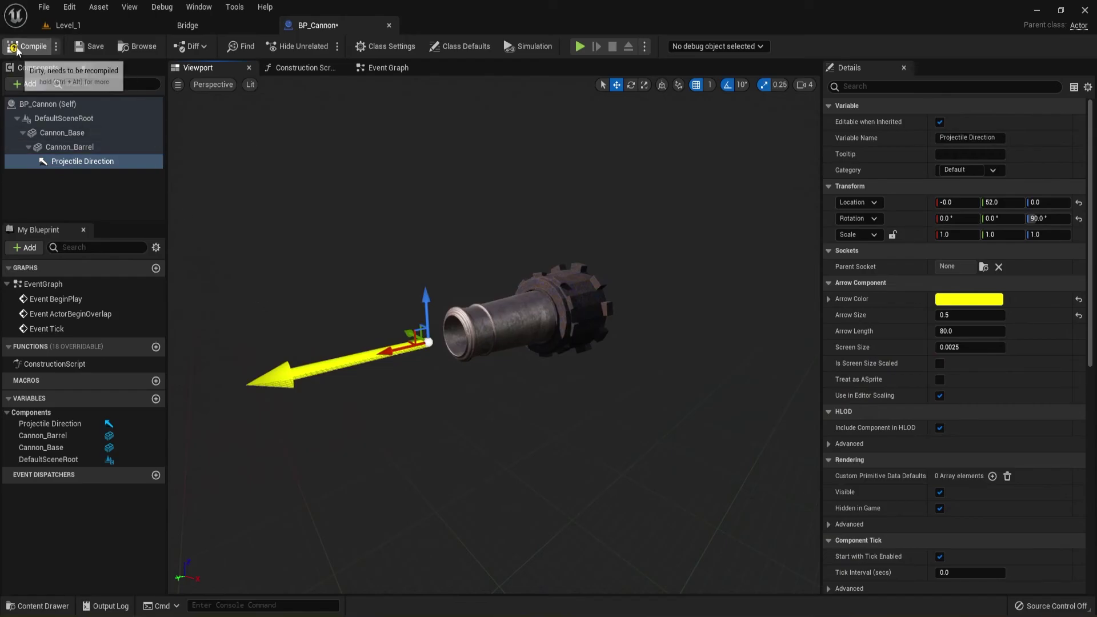
{"action": "left_click", "coordinate": [95, 47]}
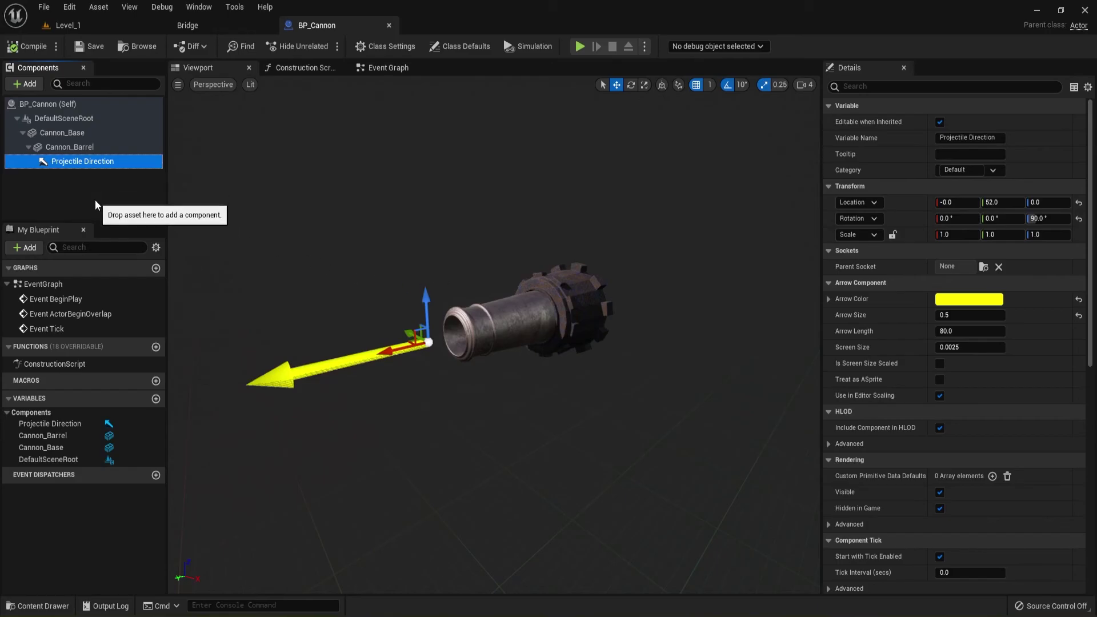
Rename the Projectile Direction arrow component as Spawn Point, and compile and save the Blueprint
{"action": "left_click", "coordinate": [75, 162]}
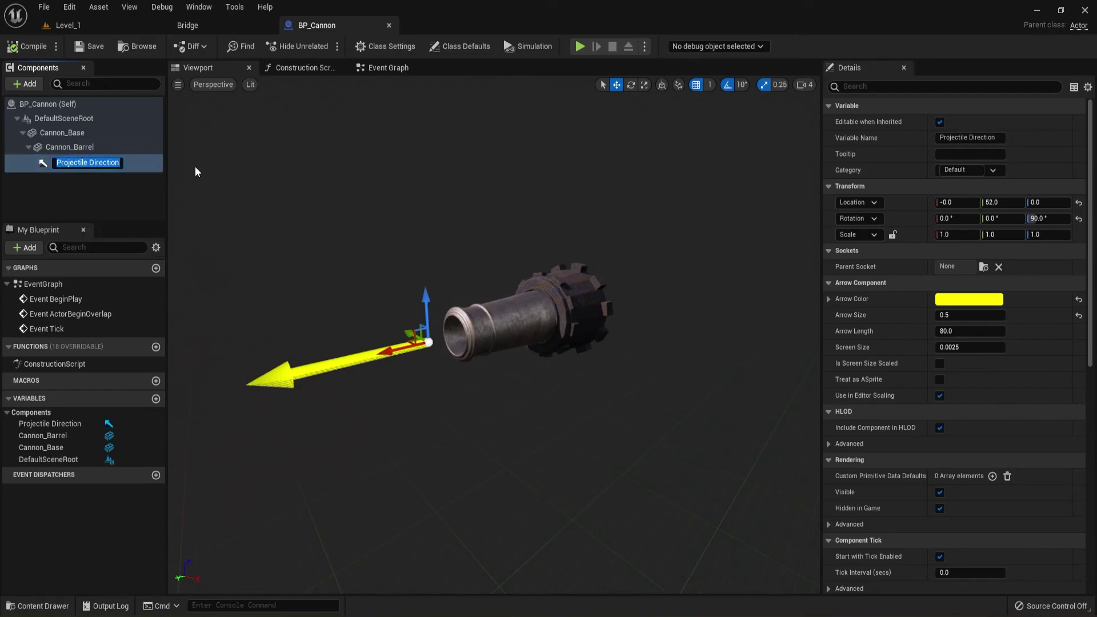
{"action": "key", "text": "End"}
{"action": "key", "text": "BackSpace"}
{"action": "key", "text": "BackSpace"}
{"action": "key", "text": "BackSpace"}
{"action": "key", "text": "BackSpace"}
{"action": "key", "text": "BackSpace"}
{"action": "key", "text": "BackSpace"}
{"action": "key", "text": "BackSpace"}
{"action": "key", "text": "BackSpace"}
{"action": "key", "text": "BackSpace"}
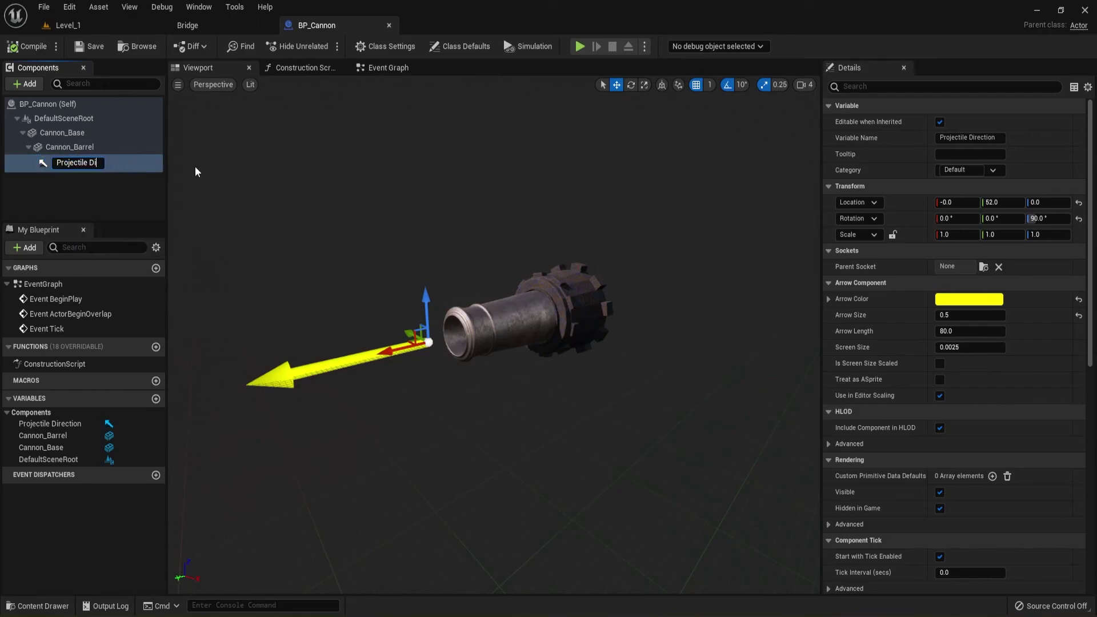
{"action": "type", "text": "Spawn"}
{"action": "key", "text": "BackSpace"}
{"action": "key", "text": "BackSpace"}
{"action": "key", "text": "BackSpace"}
{"action": "key", "text": "BackSpace"}
{"action": "key", "text": "BackSpace"}
{"action": "key", "text": "BackSpace"}
{"action": "key", "text": "BackSpace"}
{"action": "key", "text": "BackSpace"}
{"action": "key", "text": "BackSpace"}
{"action": "key", "text": "BackSpace"}
{"action": "key", "text": "BackSpace"}
{"action": "key", "text": "BackSpace"}
{"action": "key", "text": "BackSpace"}
{"action": "key", "text": "BackSpace"}
{"action": "key", "text": "BackSpace"}
{"action": "key", "text": "BackSpace"}
{"action": "type", "text": "Spawn Point"}
{"action": "key", "text": "Return"}
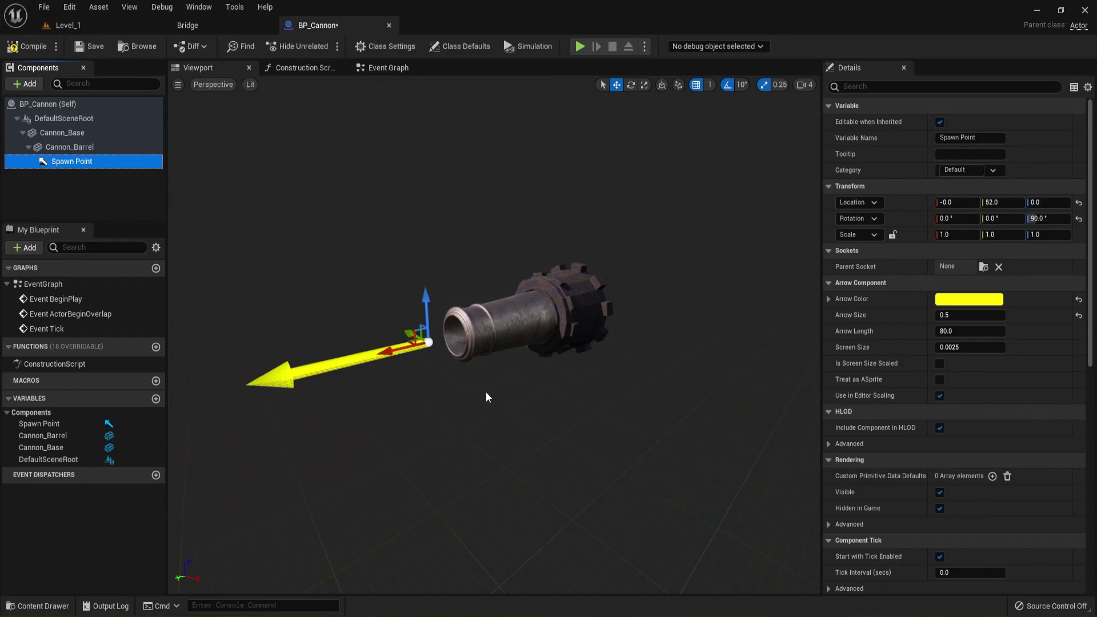
{"action": "left_click", "coordinate": [24, 47]}
{"action": "left_click", "coordinate": [96, 47]}
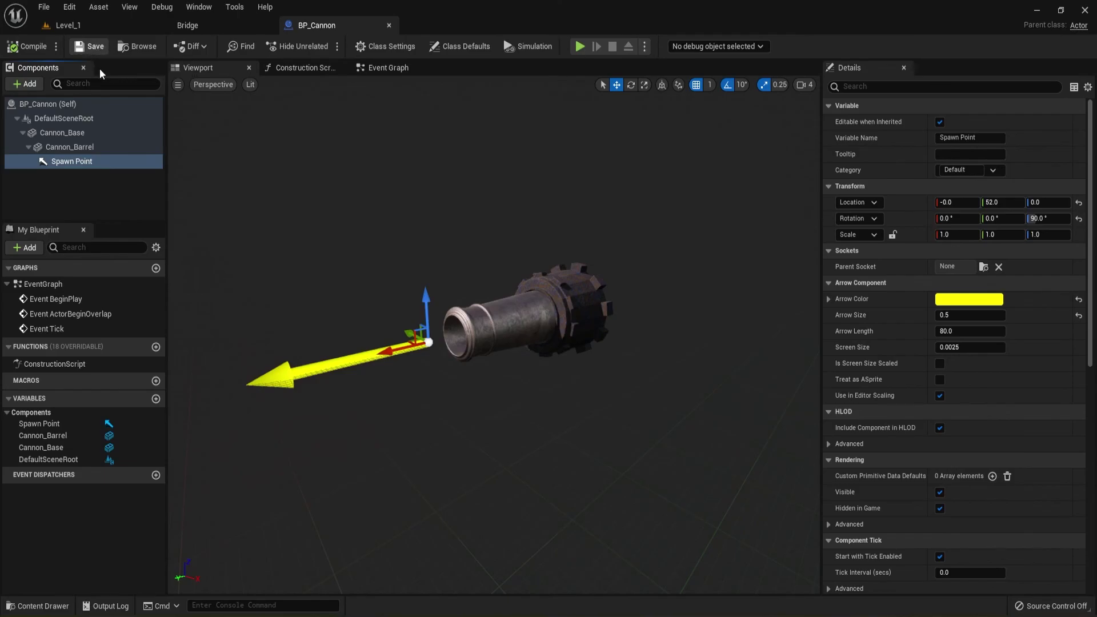